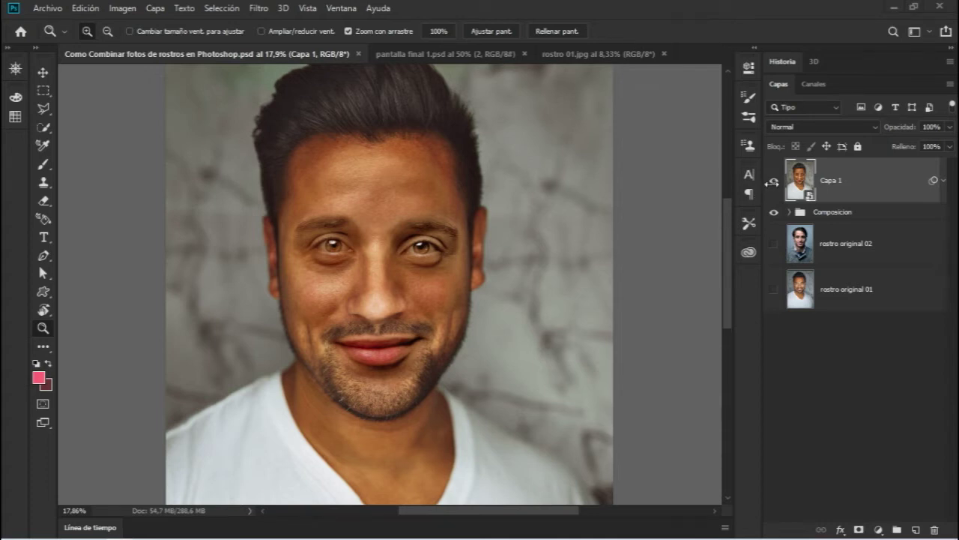
Toggle the Capa 1, composite and original rostro 01/02 layers to compare the portraits.
left_click_drag(773, 186, 772, 248)
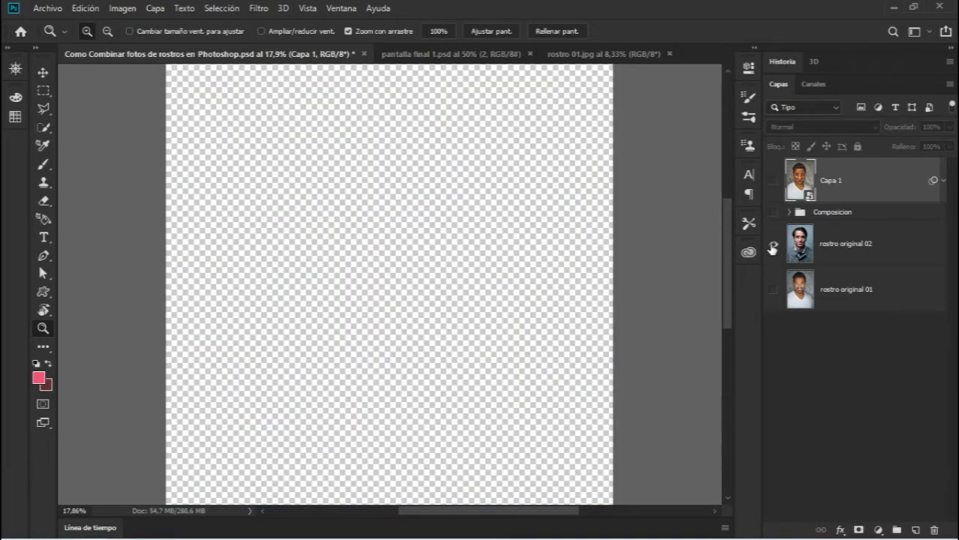
left_click(773, 247)
left_click(773, 288)
left_click(773, 244)
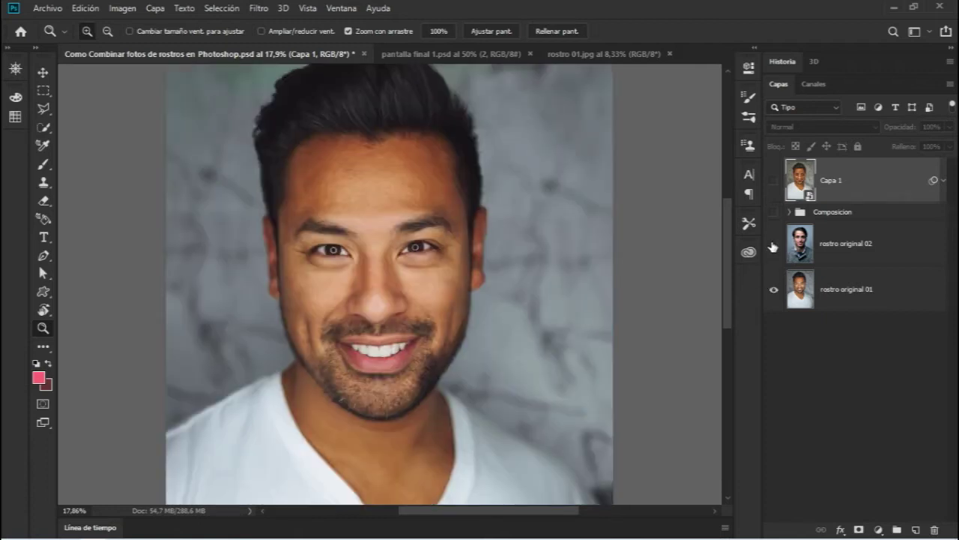
left_click(774, 245)
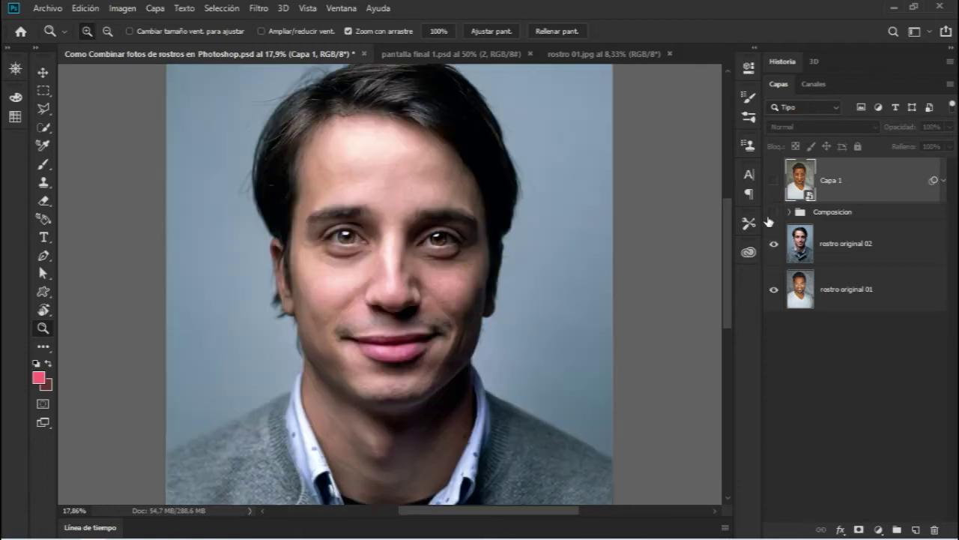
left_click(774, 212)
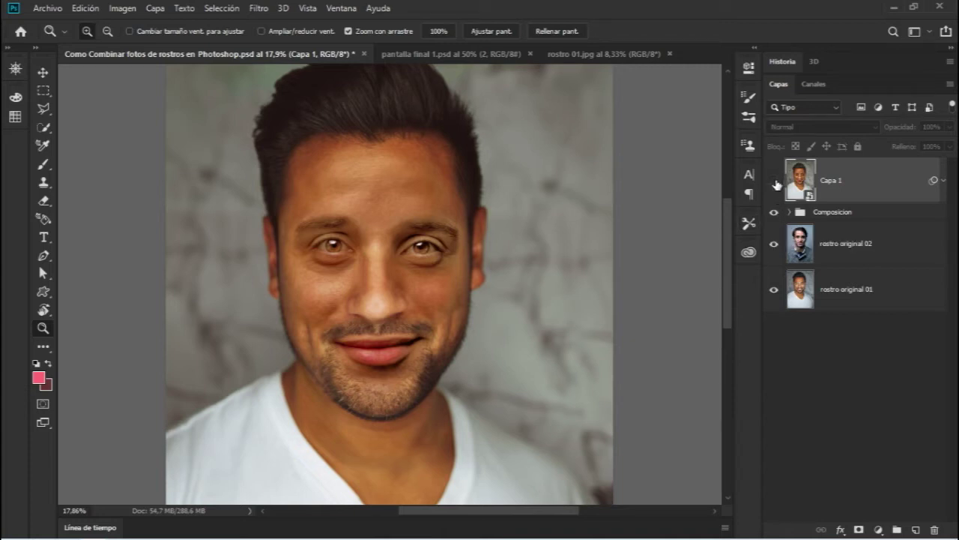
left_click(773, 182)
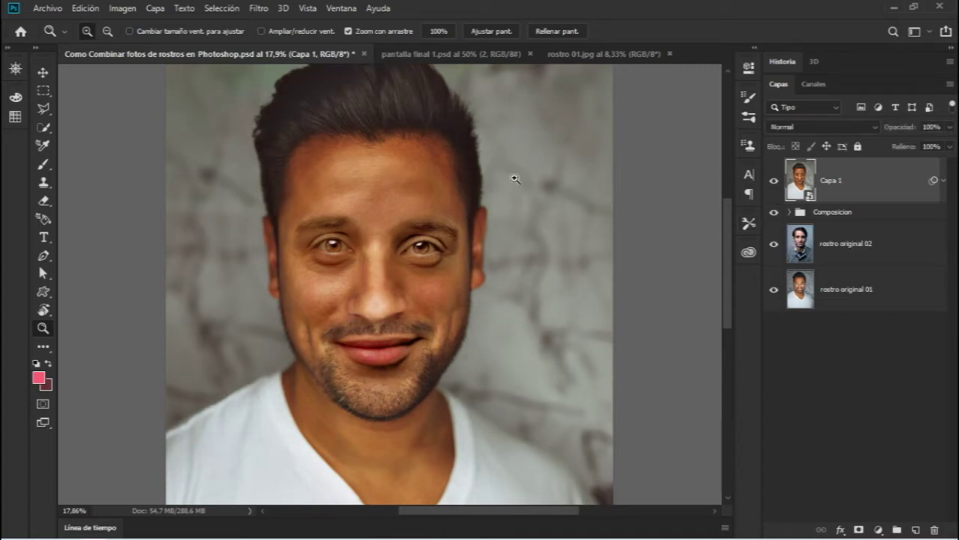
Zoom in on the composite's eyes and toggle Capa 1 to compare its effect.
left_click_drag(428, 220, 605, 201)
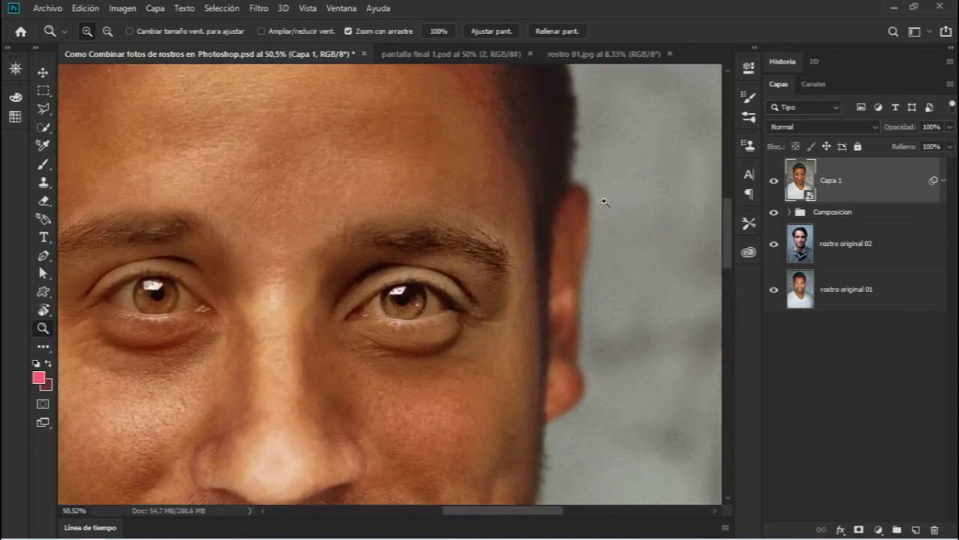
left_click(773, 182)
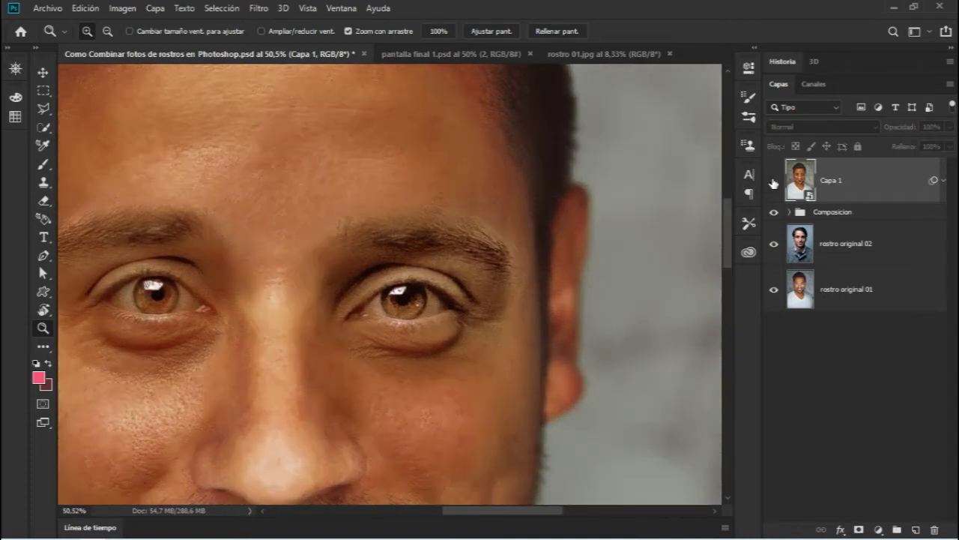
left_click(774, 181)
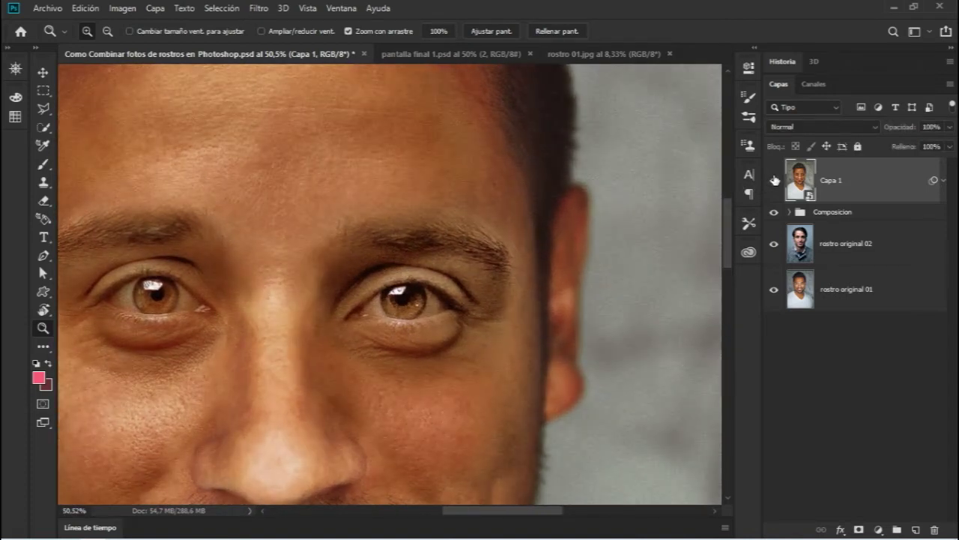
scroll(565, 222, "down", 3)
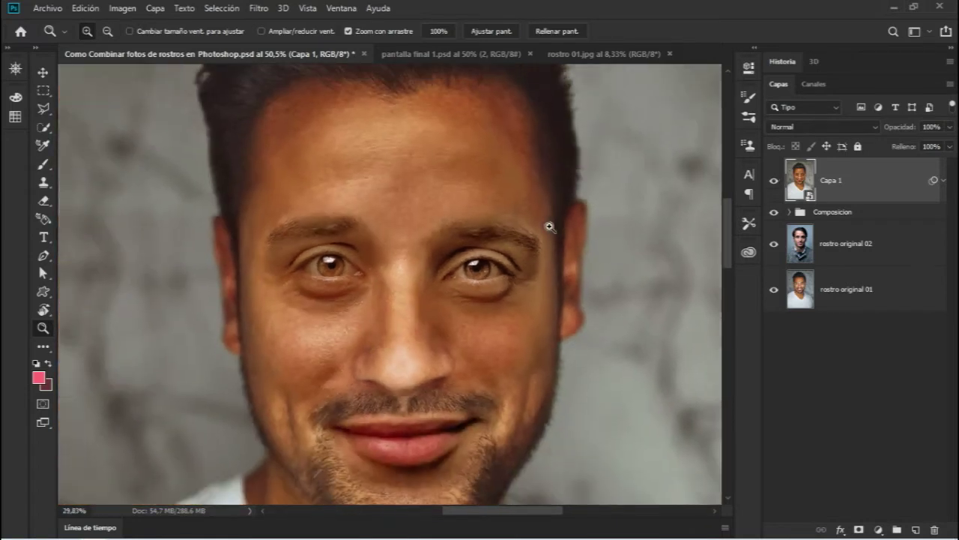
scroll(530, 292, "down", 2)
scroll(495, 337, "down", 2)
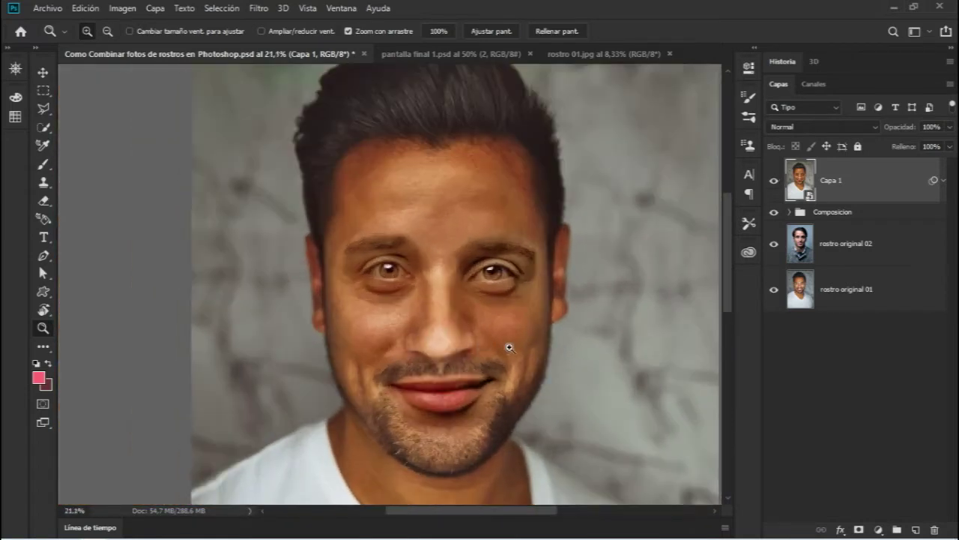
In rostro 01.jpg, free-transform rostro 02 and lower its opacity to see both faces.
left_click(612, 54)
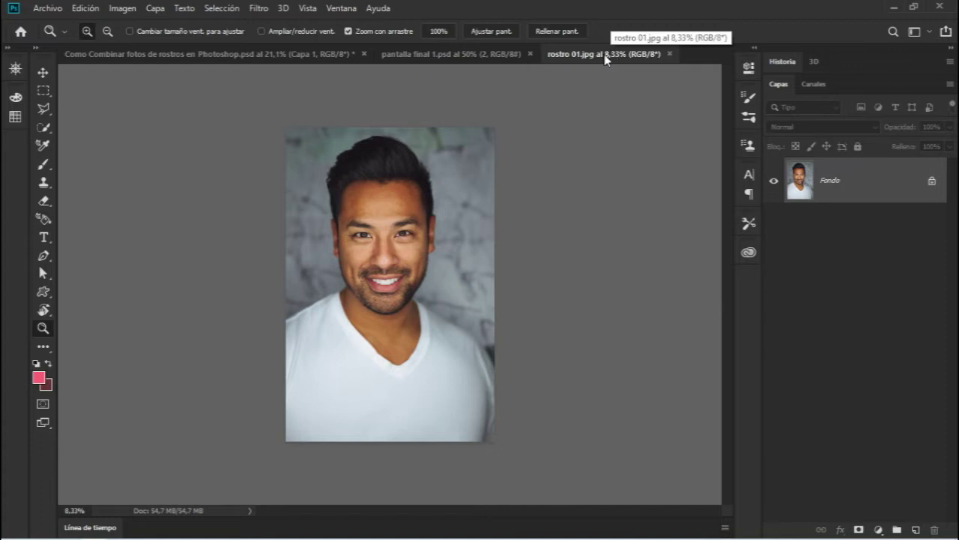
scroll(424, 285, "up", 1)
scroll(431, 290, "up", 2)
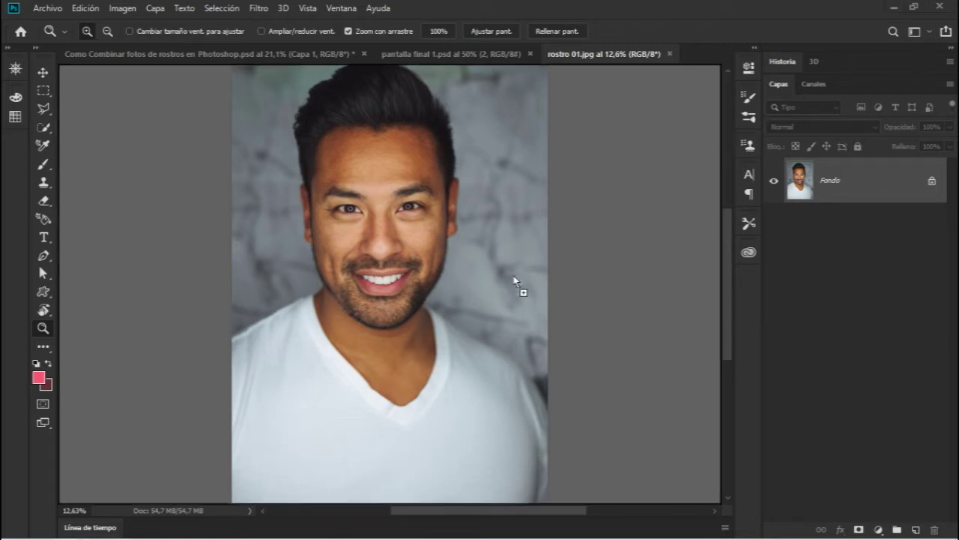
key("ctrl+t")
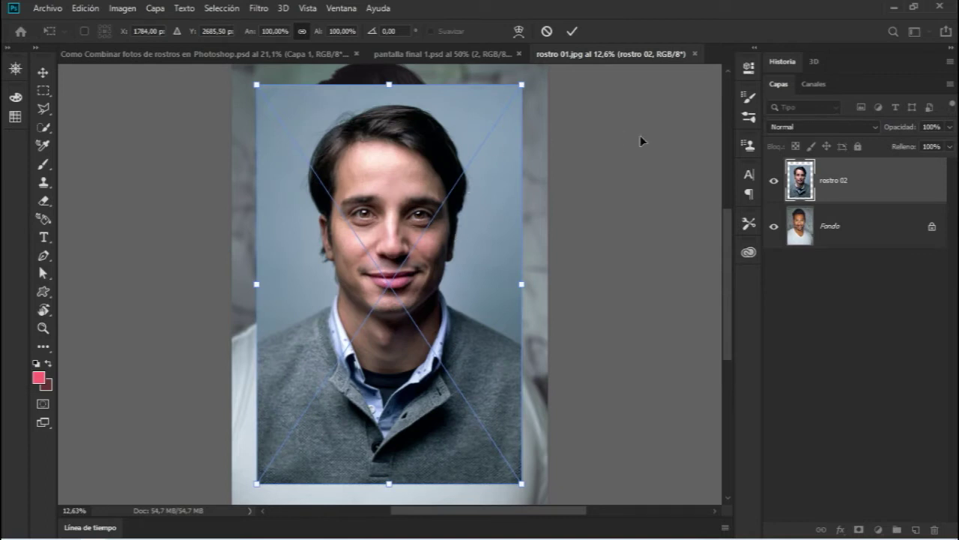
left_click_drag(909, 131, 830, 160)
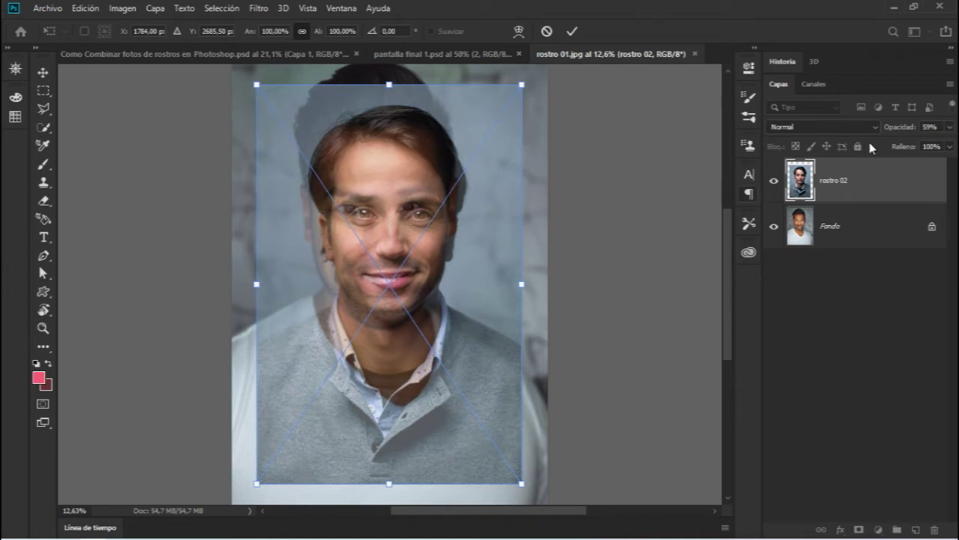
left_click_drag(898, 128, 886, 128)
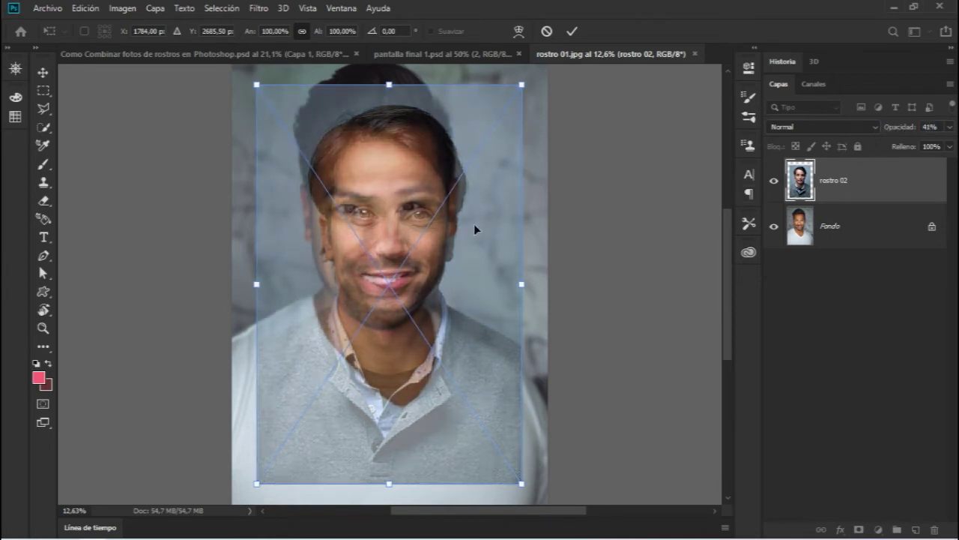
Enlarge and shift rostro 02 so its eyes overlap the face below.
left_click_drag(481, 223, 450, 199)
left_click_drag(502, 457, 517, 481)
mouse_move(492, 402)
left_mouse_down()
mouse_move(484, 398)
mouse_move(487, 417)
mouse_move(488, 392)
left_mouse_up()
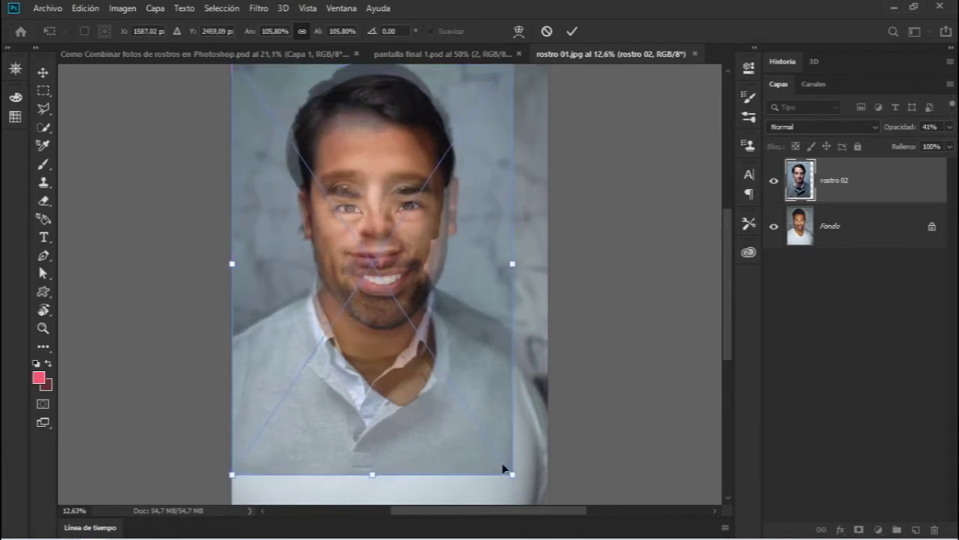
left_click_drag(510, 472, 502, 461)
left_click_drag(489, 404, 488, 408)
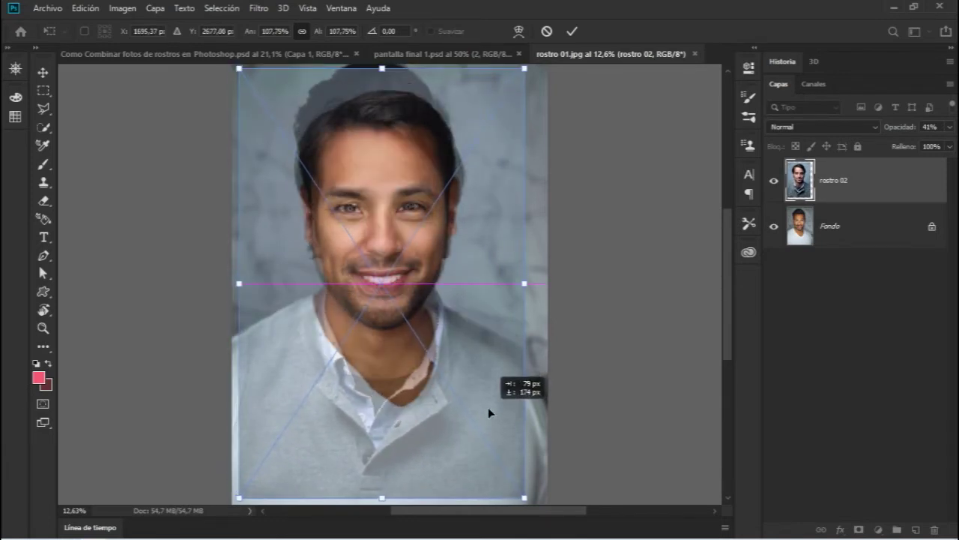
left_click_drag(480, 361, 473, 343)
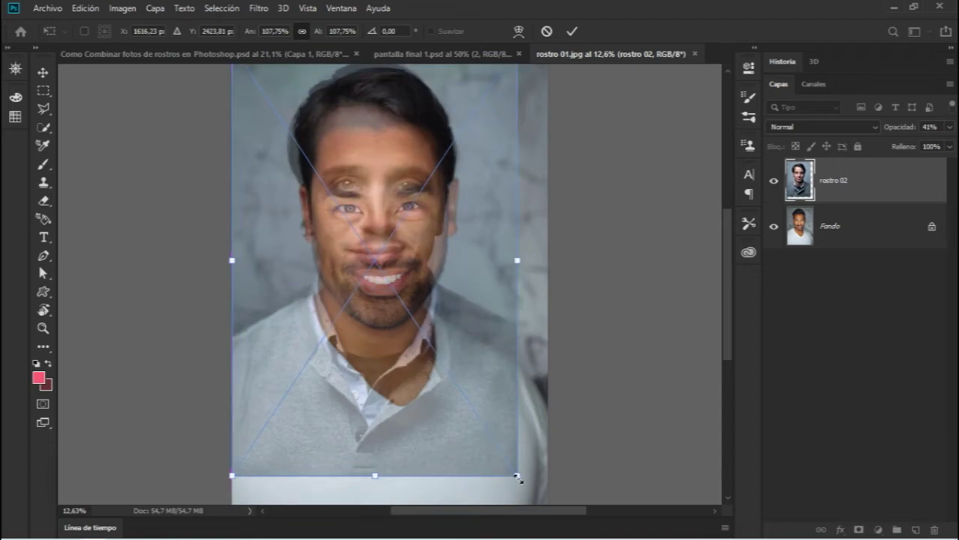
Fine-tune rostro 02's size (about 109%) and position, then restore 100% opacity.
left_click_drag(517, 476, 520, 480)
left_click_drag(480, 380, 475, 377)
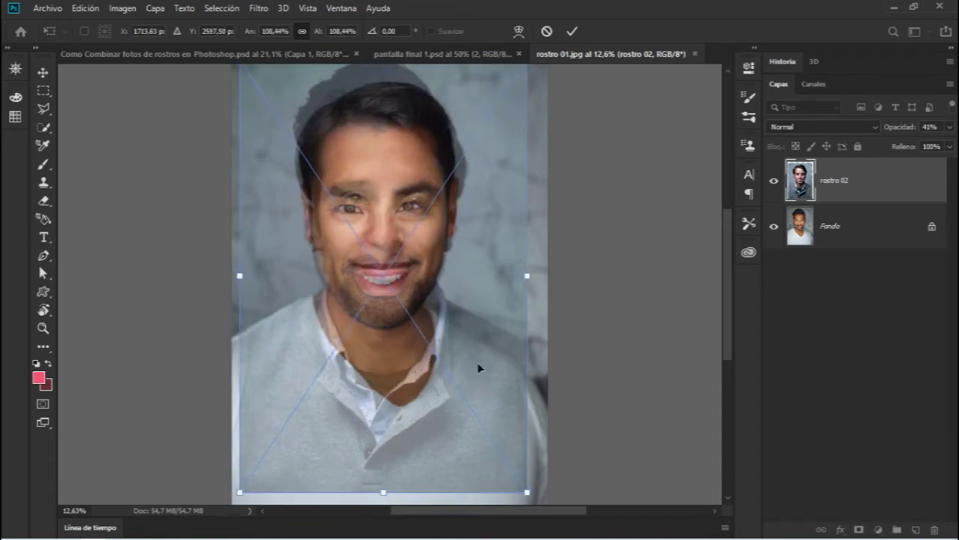
left_click_drag(475, 414, 468, 420)
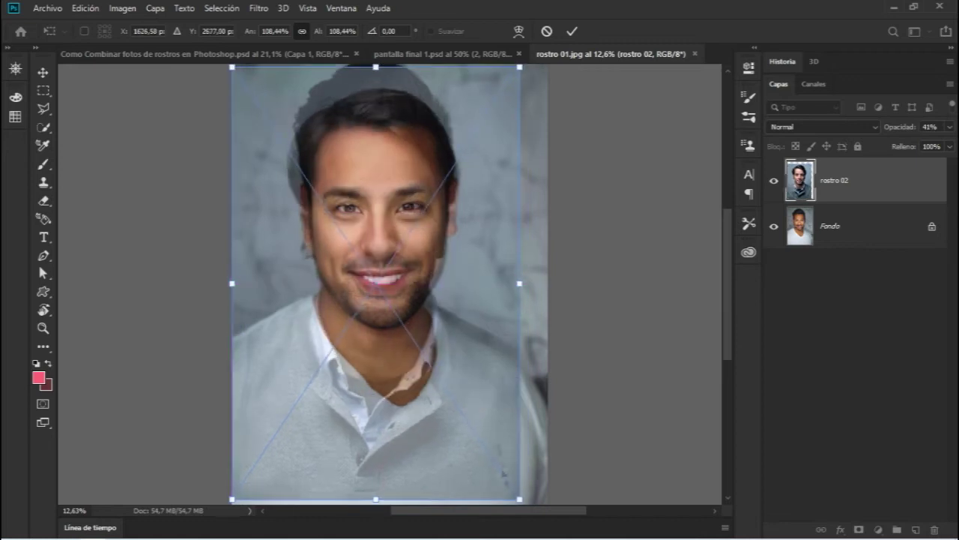
left_click_drag(527, 492, 522, 496)
mouse_move(900, 127)
left_mouse_down()
mouse_move(920, 129)
mouse_move(892, 129)
left_mouse_up()
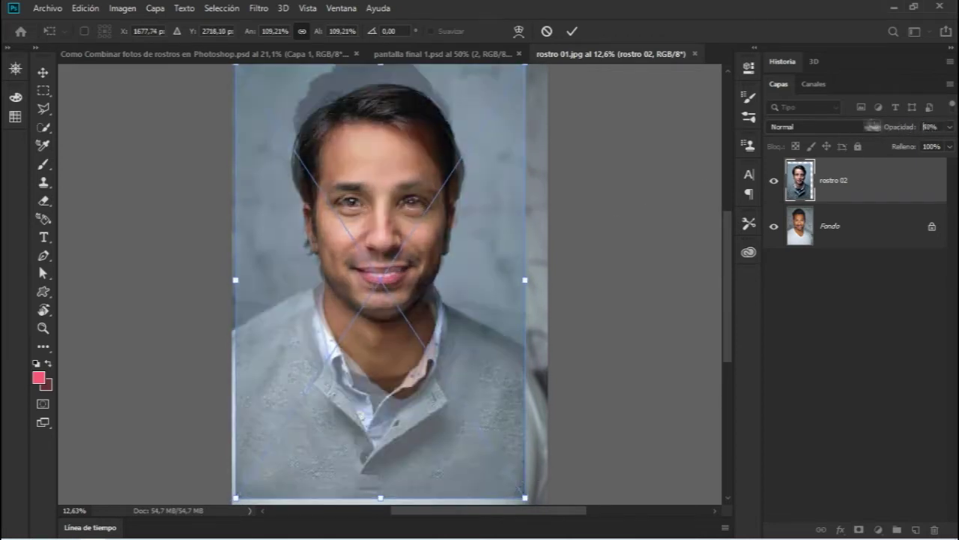
left_click_drag(892, 129, 926, 129)
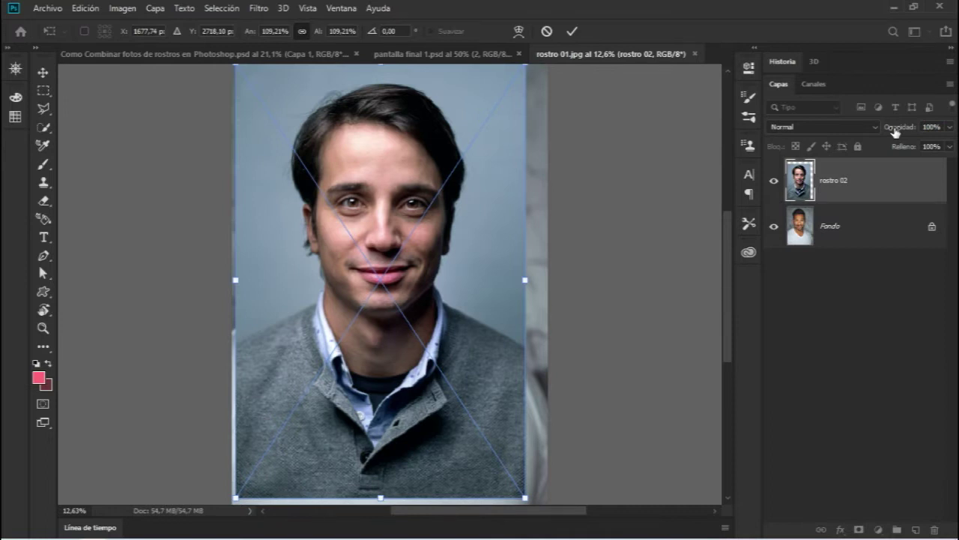
Apply the transform and rasterize the rostro 02 layer.
key("z")
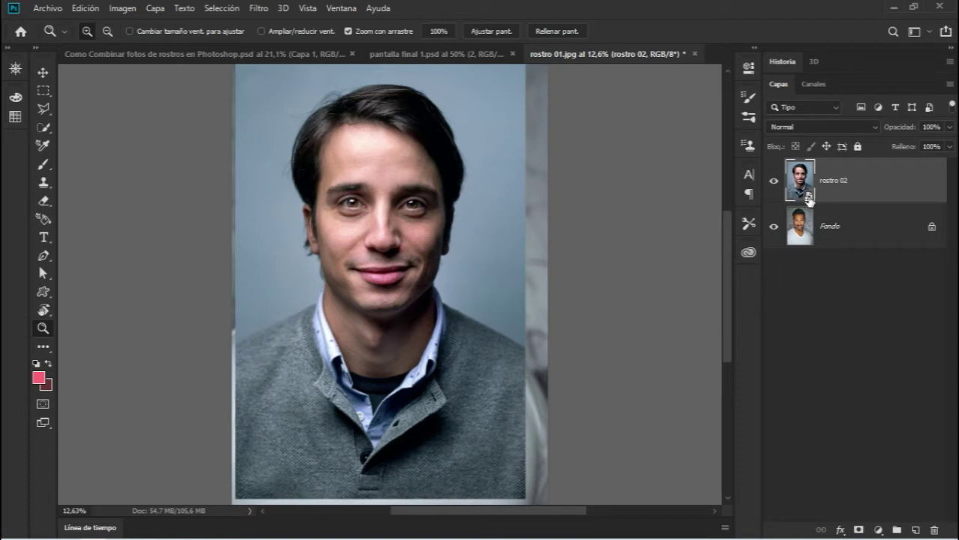
right_click(858, 197)
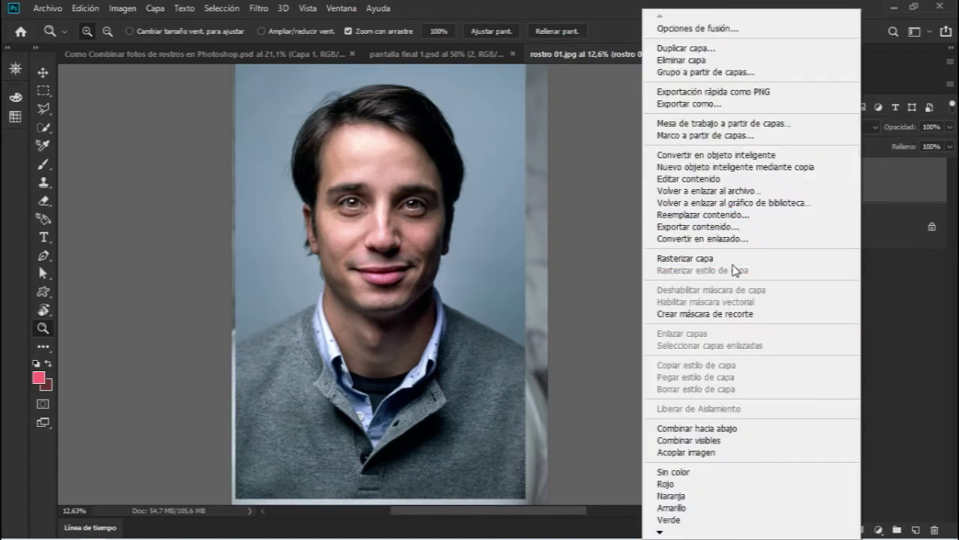
left_click(742, 259)
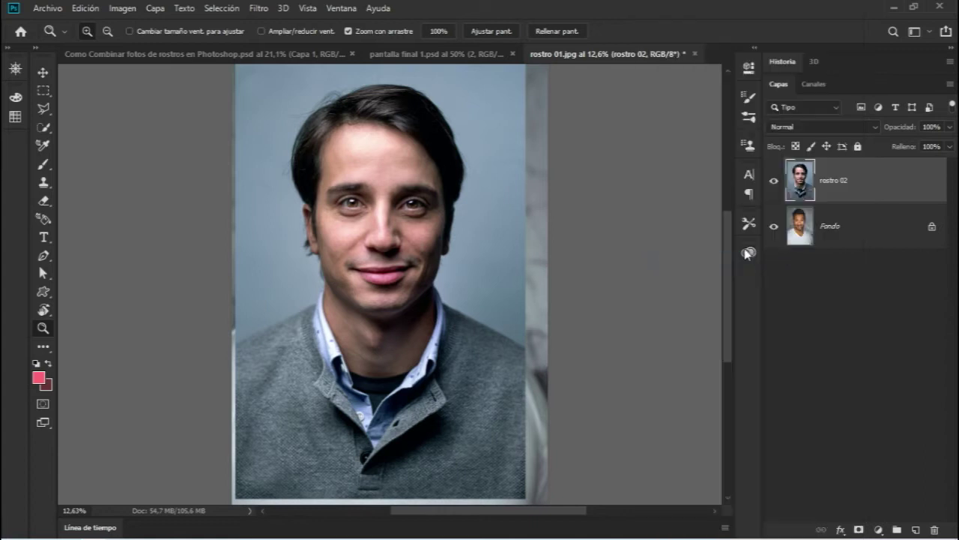
Zoom in, toggle rostro 02 to compare faces, and set its opacity to 30%.
left_click_drag(315, 224, 391, 234)
left_click(773, 180)
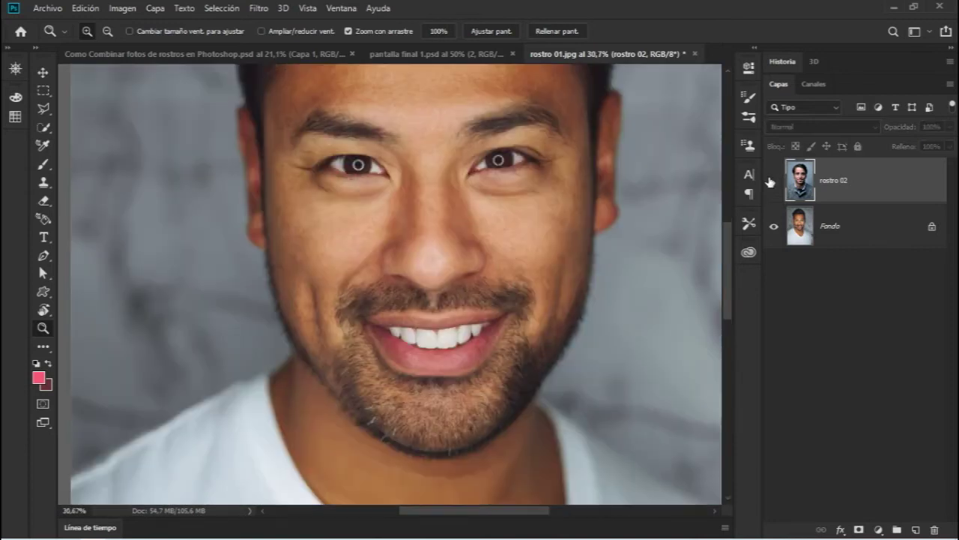
left_click(772, 181)
left_click(773, 181)
left_click(773, 180)
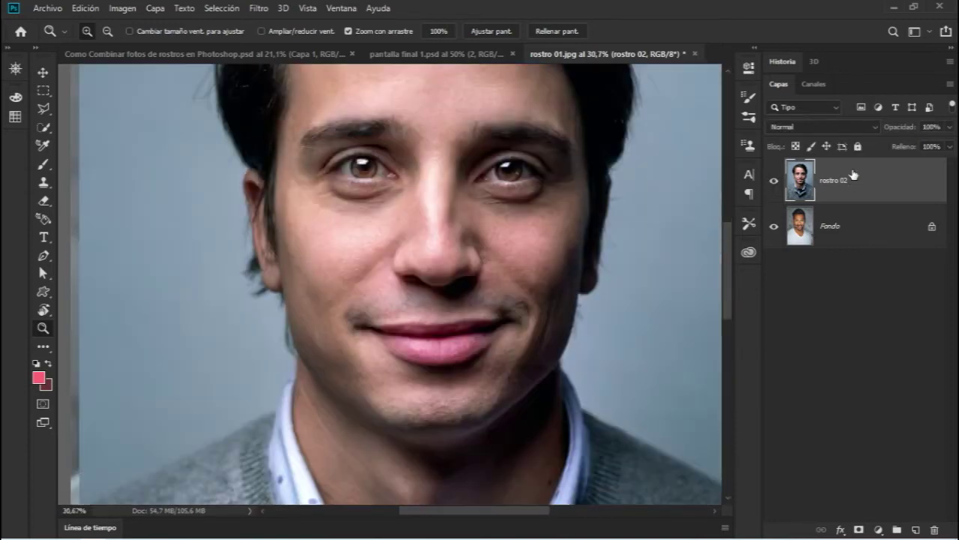
mouse_move(897, 134)
left_mouse_down()
mouse_move(847, 146)
mouse_move(895, 150)
mouse_move(829, 149)
mouse_move(902, 147)
left_mouse_up()
Fit the image to the window and flick rostro 02 on and off over Fondo.
key("ctrl+0")
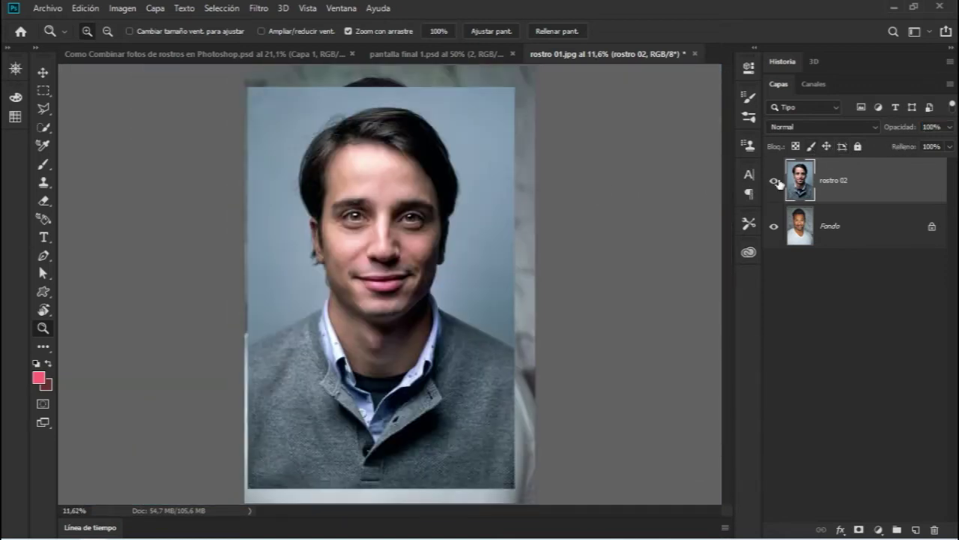
left_click(775, 181)
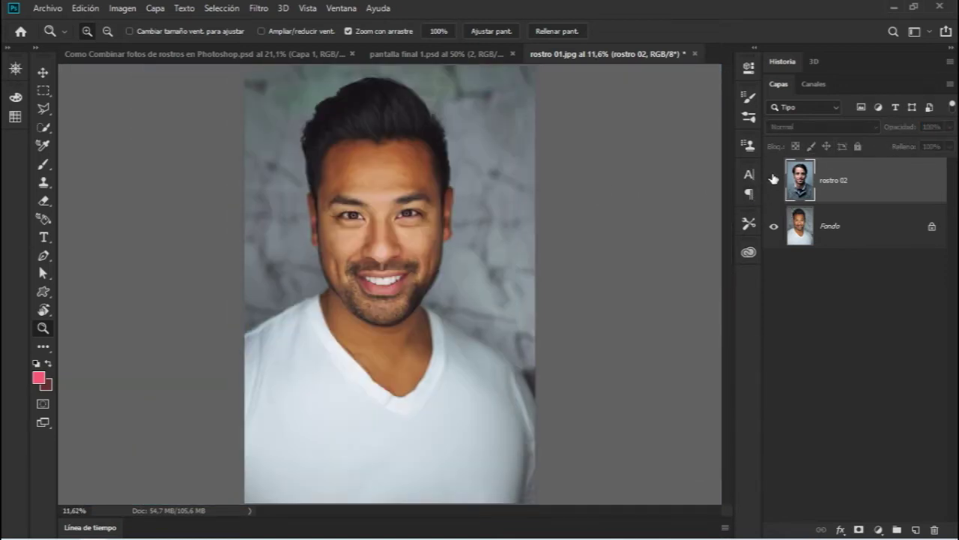
left_click(772, 182)
left_click(773, 182)
left_click(772, 181)
left_click(772, 181)
left_click(772, 181)
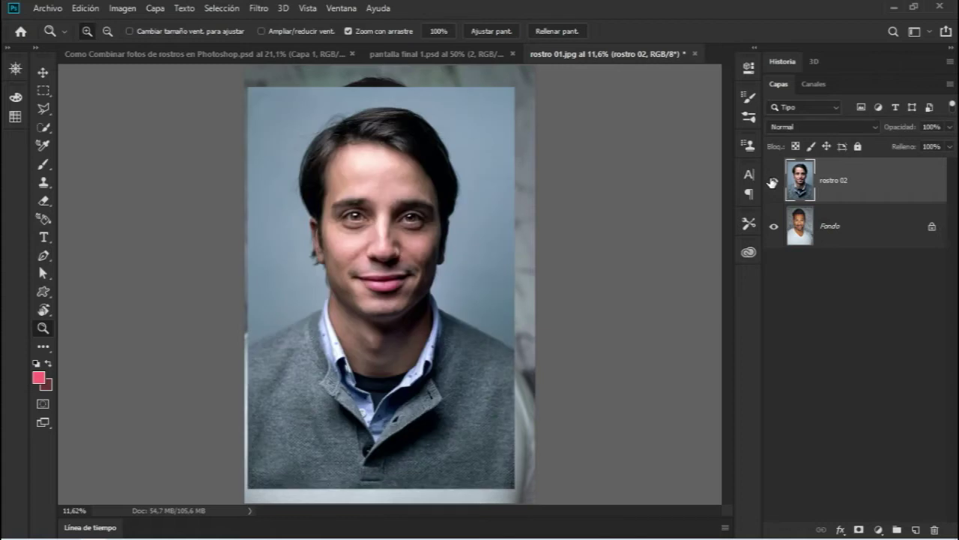
left_click(772, 181)
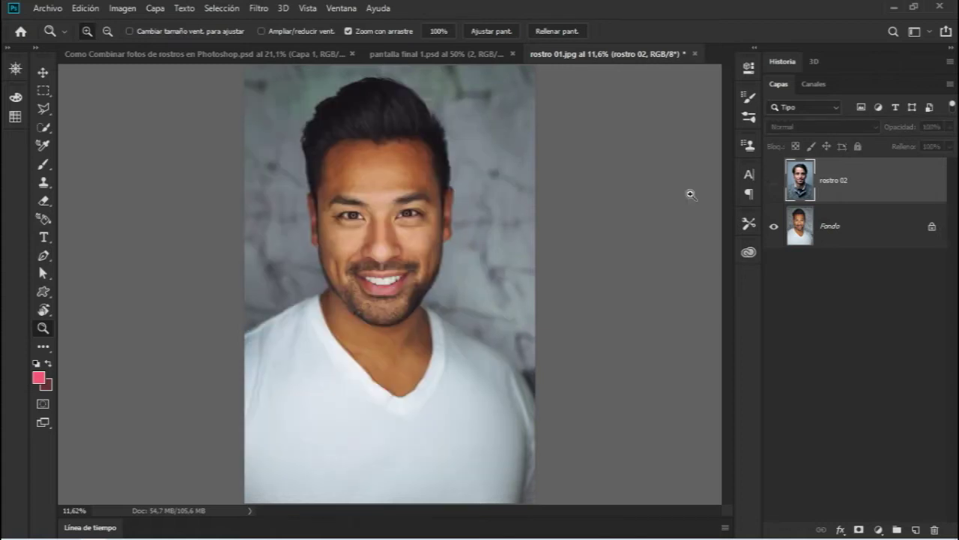
Zoom in on the face, compare with rostro 02 toggled, leave it visible and zoom out.
left_click_drag(414, 208, 617, 191)
left_click(771, 183)
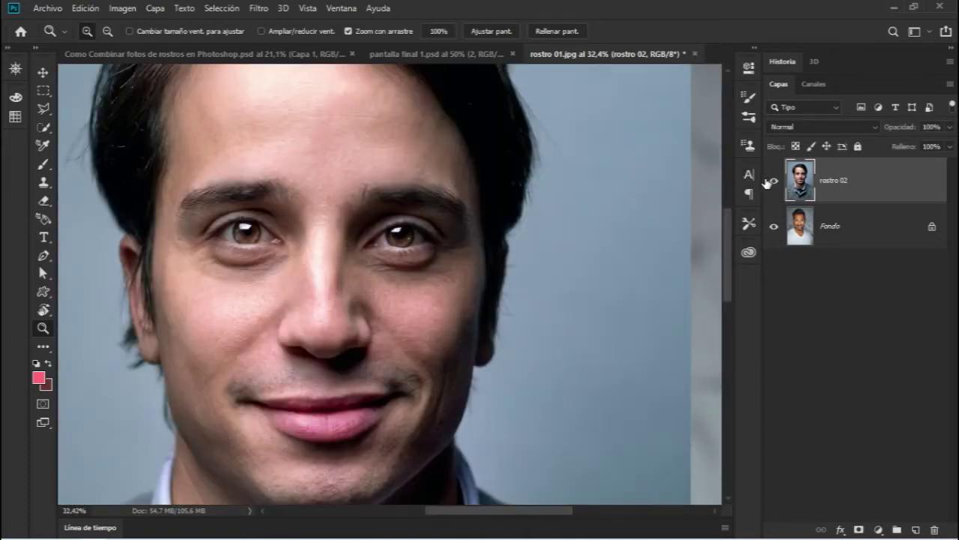
left_click(772, 182)
left_click(772, 181)
left_click(772, 181)
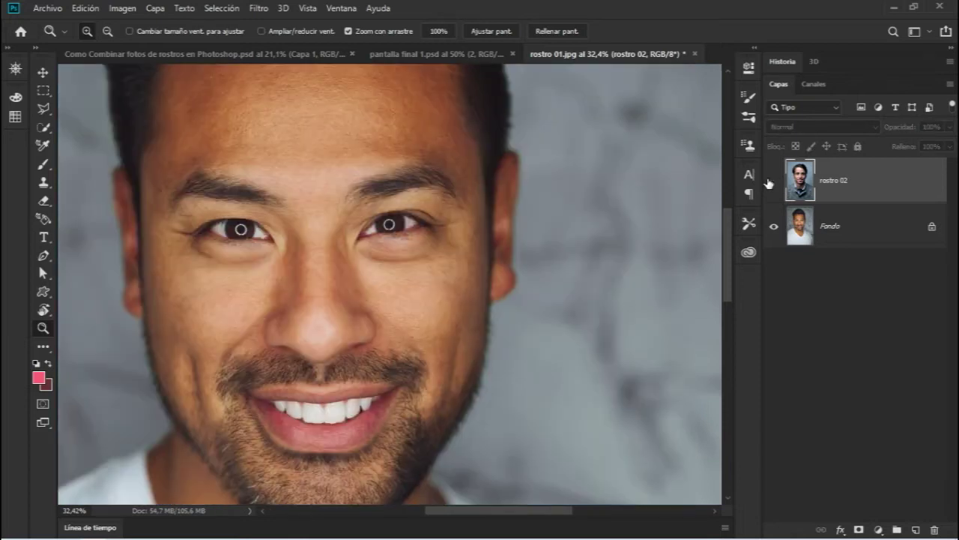
left_click(772, 181)
left_click(772, 181)
left_click(772, 181)
mouse_move(599, 216)
left_mouse_down()
mouse_move(549, 216)
mouse_move(575, 233)
left_mouse_up()
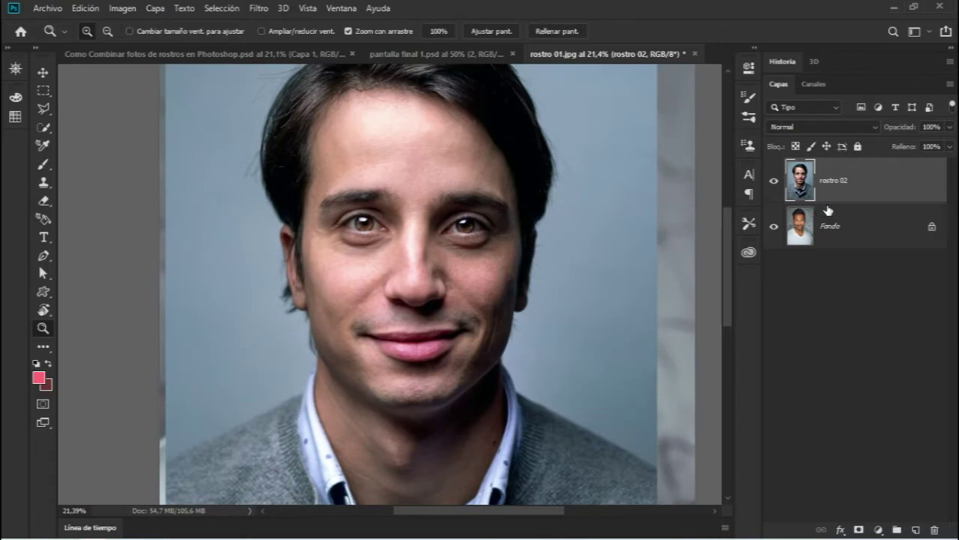
Unlock the background into Capa 0 and add a layer mask to rostro 02.
left_click(932, 233)
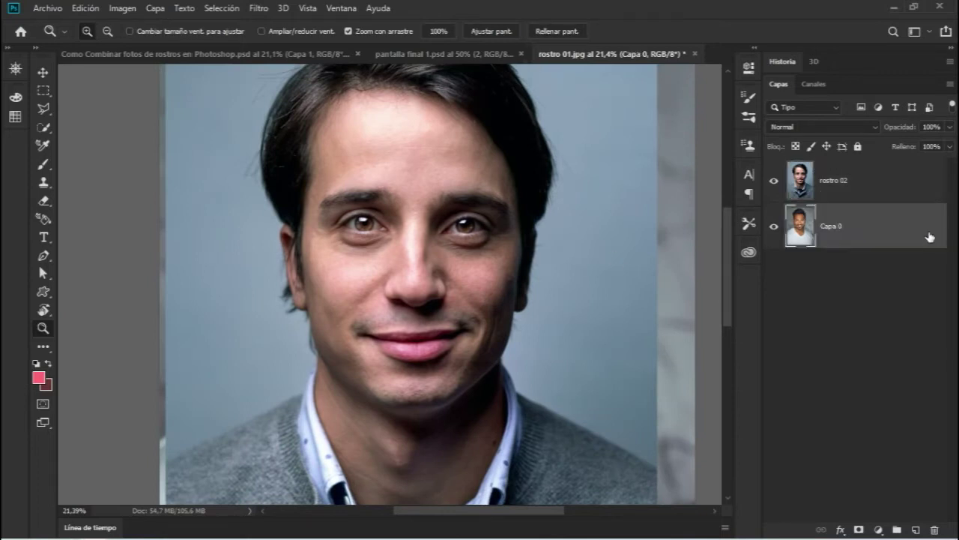
left_click(802, 194)
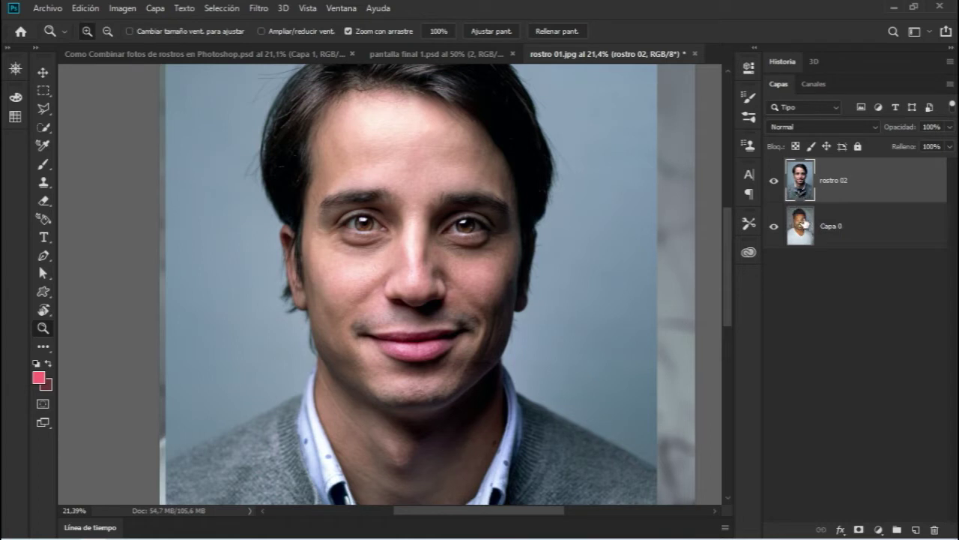
left_click(860, 530)
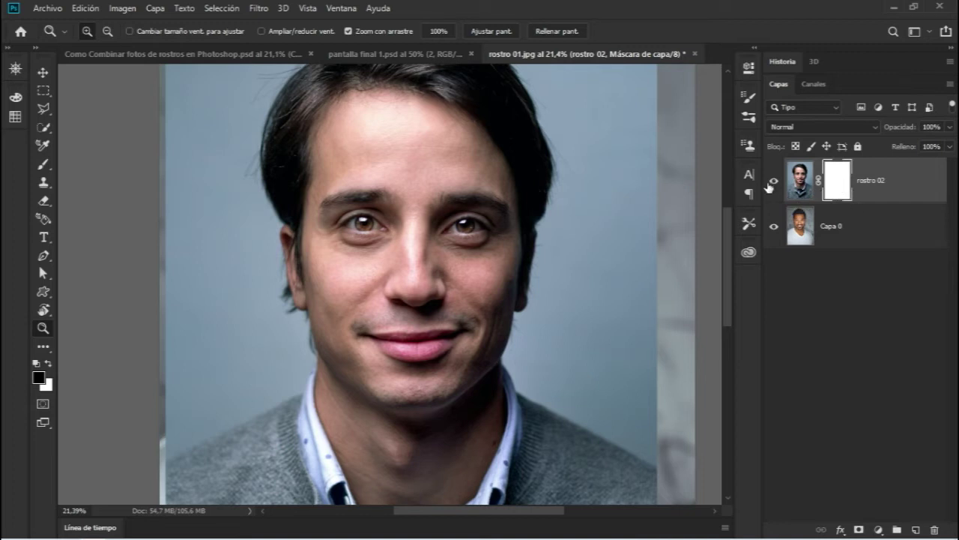
Invert the mask to black so rostro 02 is hidden, and select the Brush tool.
left_click(130, 14)
mouse_move(132, 45)
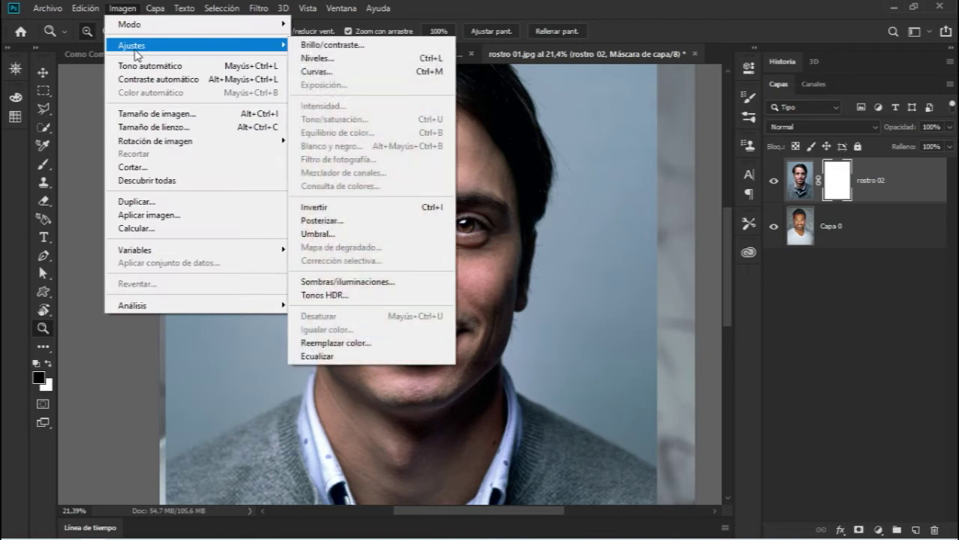
left_click(385, 213)
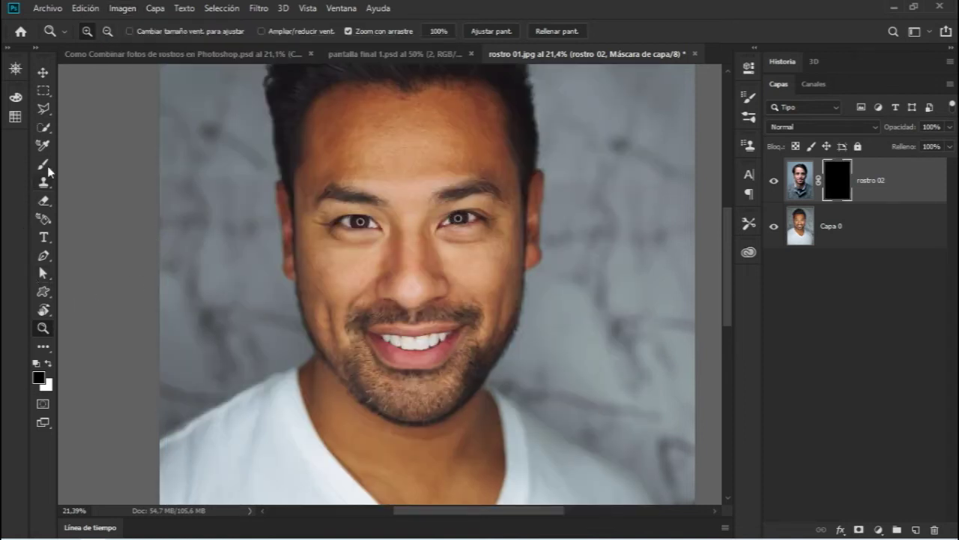
left_click(42, 164)
left_click(475, 21)
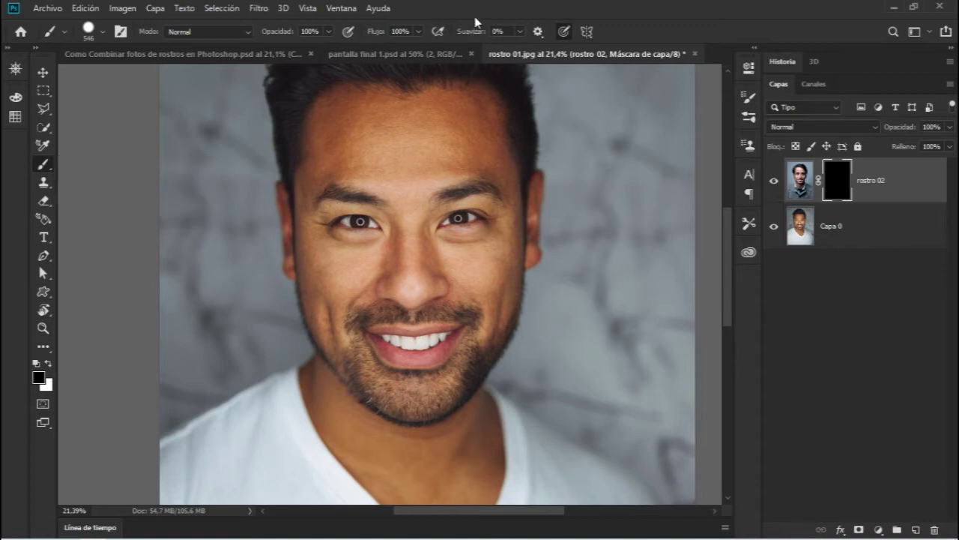
Set the brush opacity to about 61% with white as the foreground colour.
left_click(329, 32)
left_click_drag(318, 49, 310, 49)
left_click(414, 17)
left_click(49, 363)
Set brush hardness to 81% and paint rostro 02's eye and eyebrow into view.
left_click(103, 32)
left_click_drag(158, 111, 154, 111)
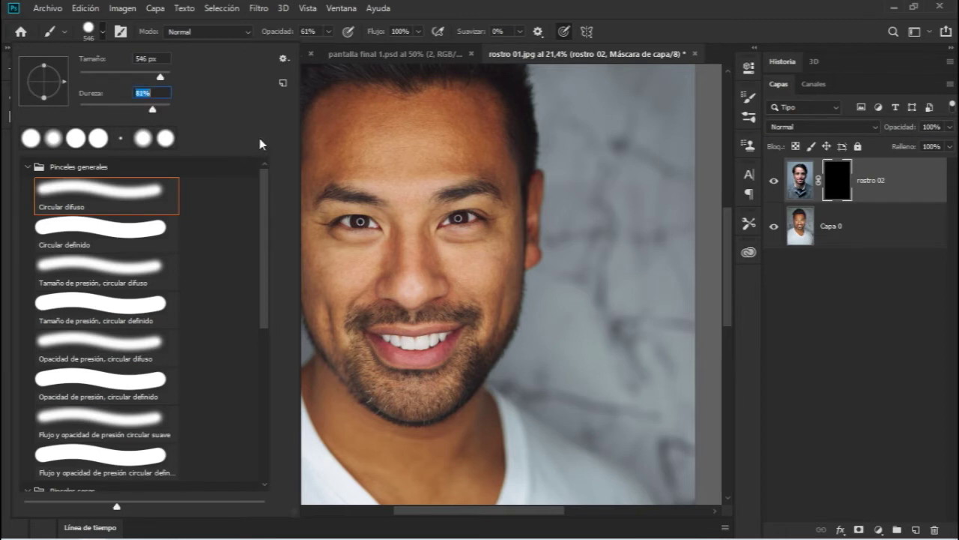
left_click(353, 180)
mouse_move(375, 188)
left_mouse_down()
mouse_move(364, 210)
mouse_move(443, 215)
mouse_move(408, 266)
mouse_move(381, 281)
mouse_move(441, 339)
mouse_move(465, 316)
mouse_move(367, 321)
mouse_move(333, 262)
mouse_move(360, 225)
mouse_move(487, 195)
mouse_move(502, 247)
mouse_move(488, 278)
mouse_move(341, 341)
mouse_move(353, 308)
mouse_move(442, 318)
mouse_move(524, 217)
mouse_move(510, 288)
left_mouse_up()
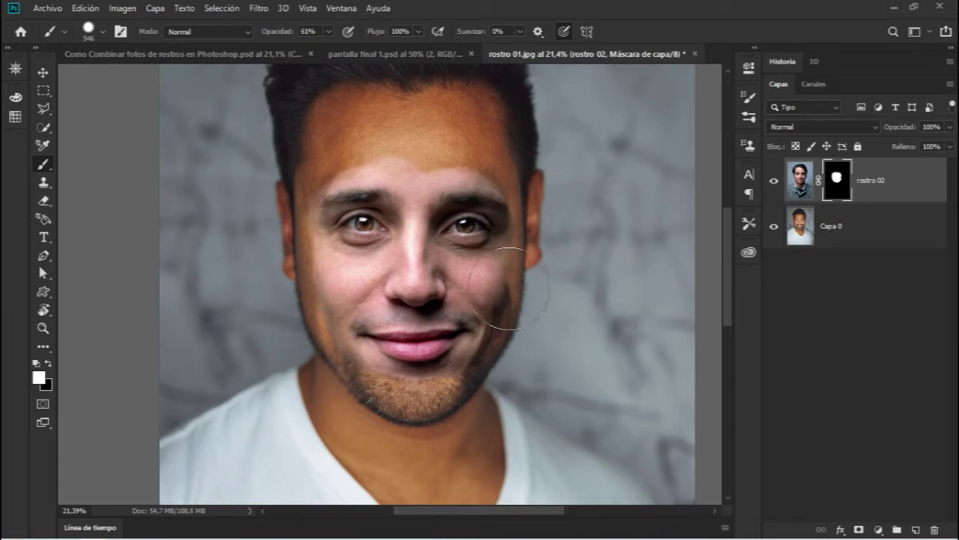
Toggle rostro 02 on and off to check the blend against the face beneath.
left_click(775, 182)
left_click(775, 182)
left_click(775, 182)
left_click(775, 182)
Free-transform rostro 02 and set its scale to 105%.
key("ctrl+t")
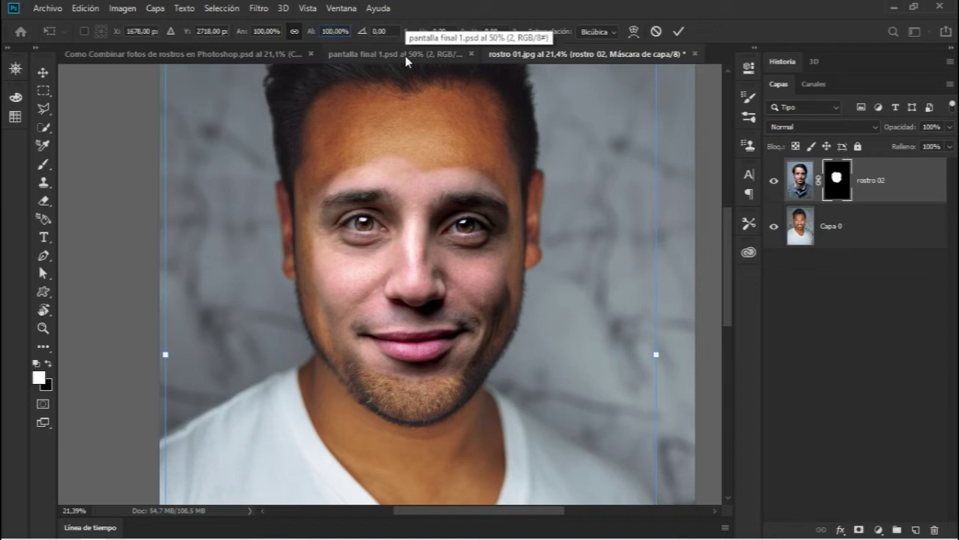
key("Up")
key("Up")
key("Up")
key("Up")
key("Up")
key("Up")
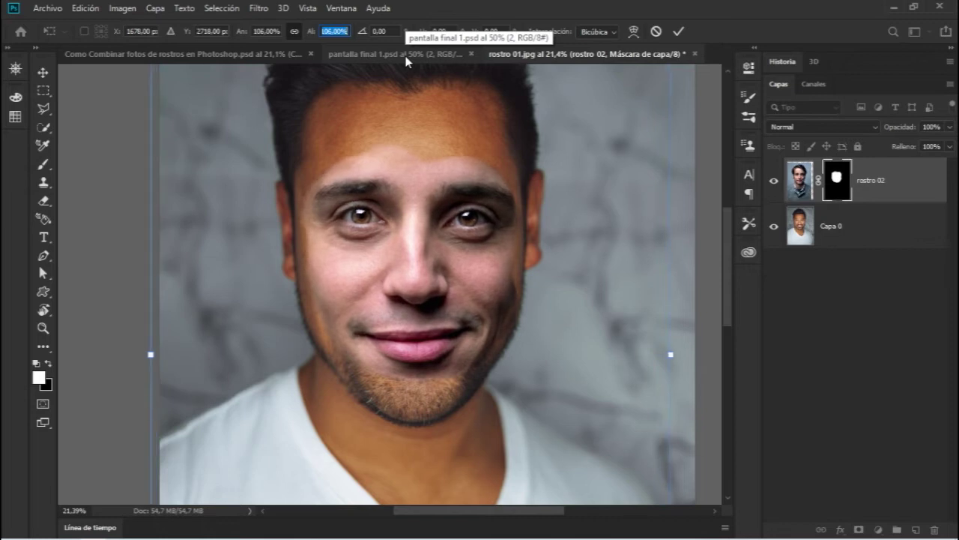
key("Up")
key("Down")
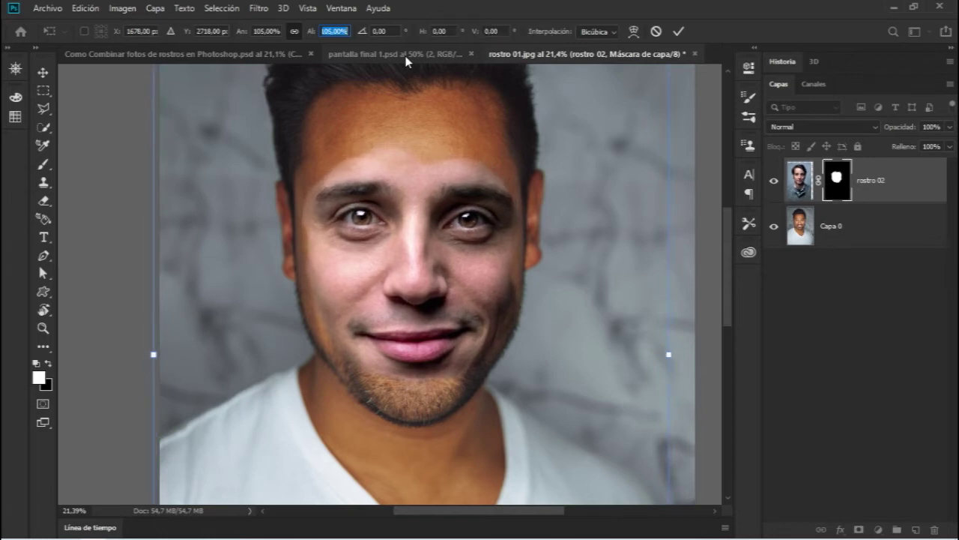
key("Return")
Commit the 105% scaling and toggle rostro 02 to check alignment.
left_click(678, 31)
key("b")
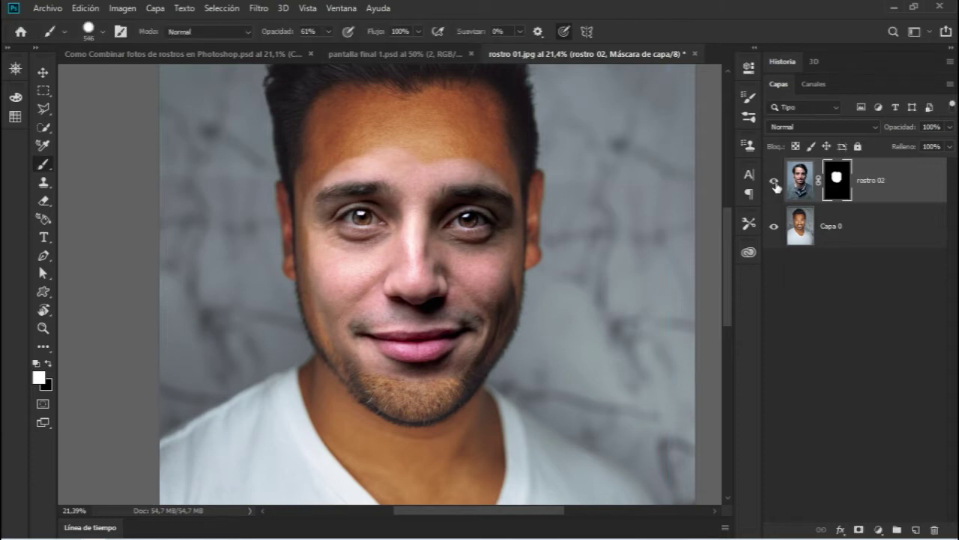
left_click(774, 181)
left_click(774, 181)
Nudge the rostro 02 face slightly up and left with the Move tool.
key("v")
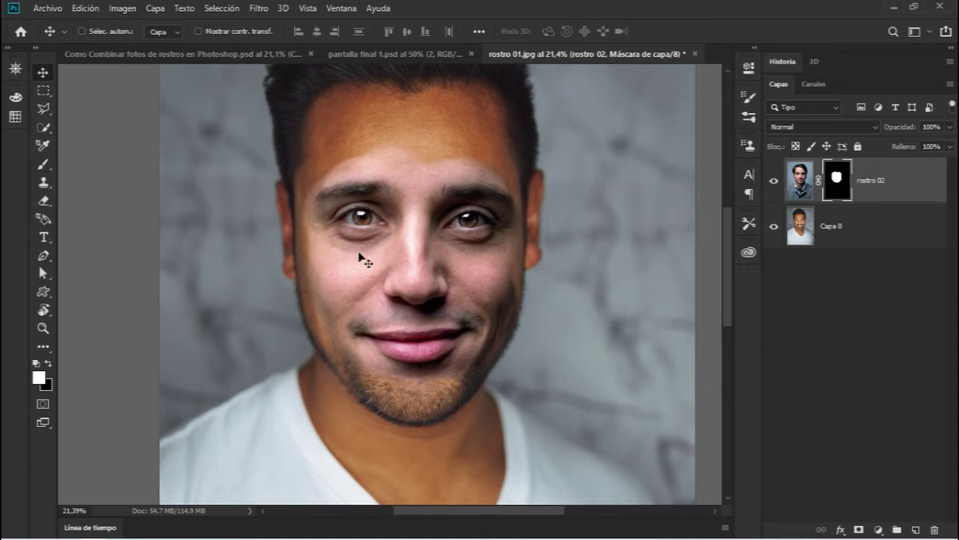
key("shift+Left")
key("shift+Left")
key("shift+Up")
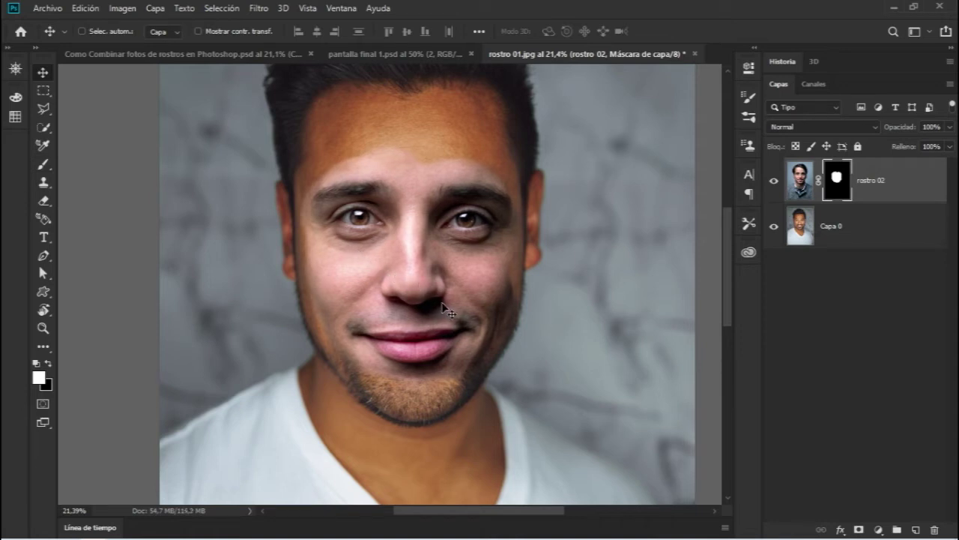
Set the mask brush to 30% opacity with softer hardness.
key("b")
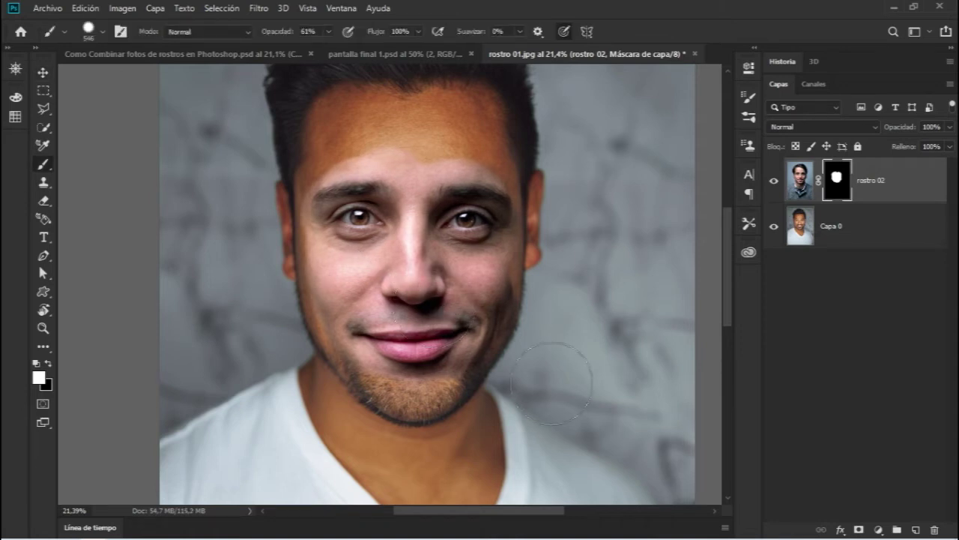
left_click_drag(280, 35, 262, 36)
left_click_drag(288, 36, 277, 36)
right_click(350, 180)
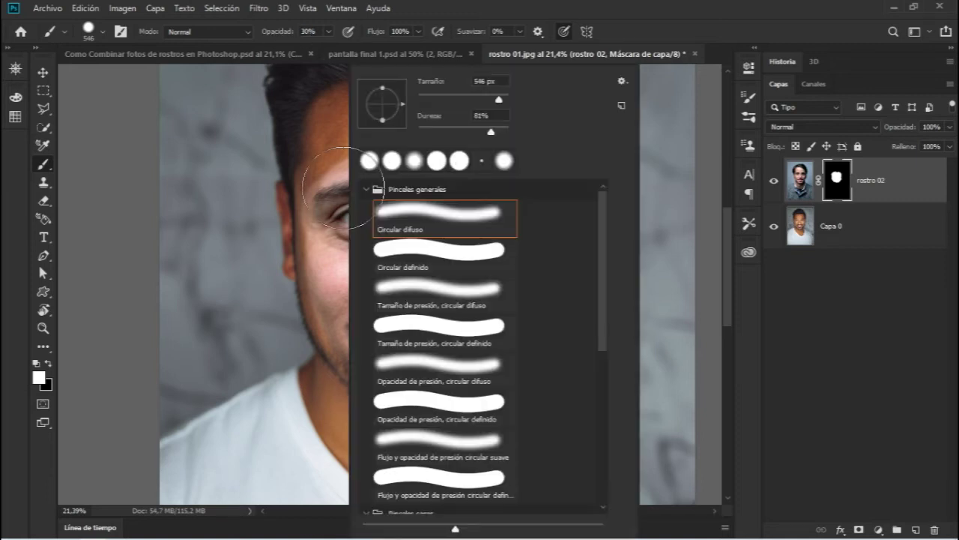
left_click_drag(491, 131, 462, 132)
left_click(554, 60)
Shrink the brush to 247 px at 48% hardness and dab softly onto the forehead.
right_click(437, 161)
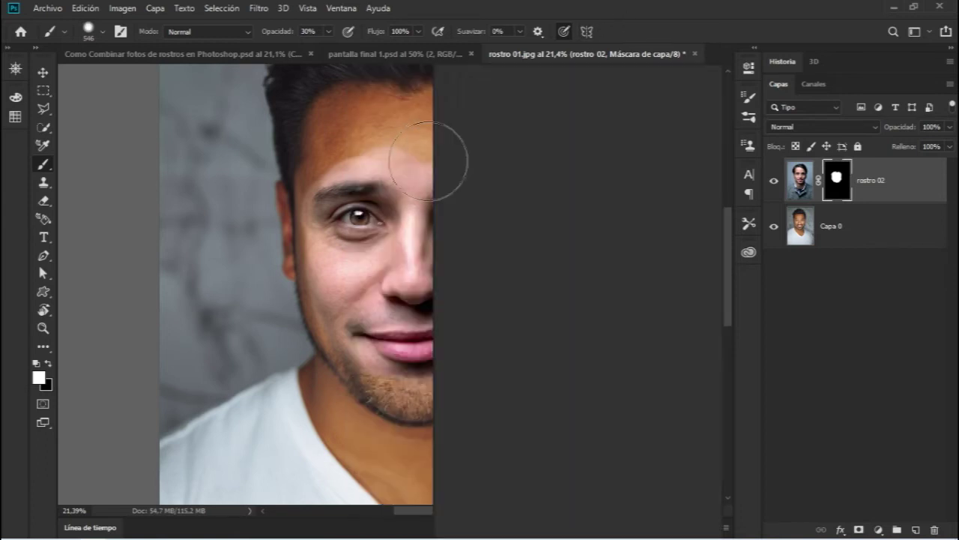
left_click_drag(584, 99, 566, 99)
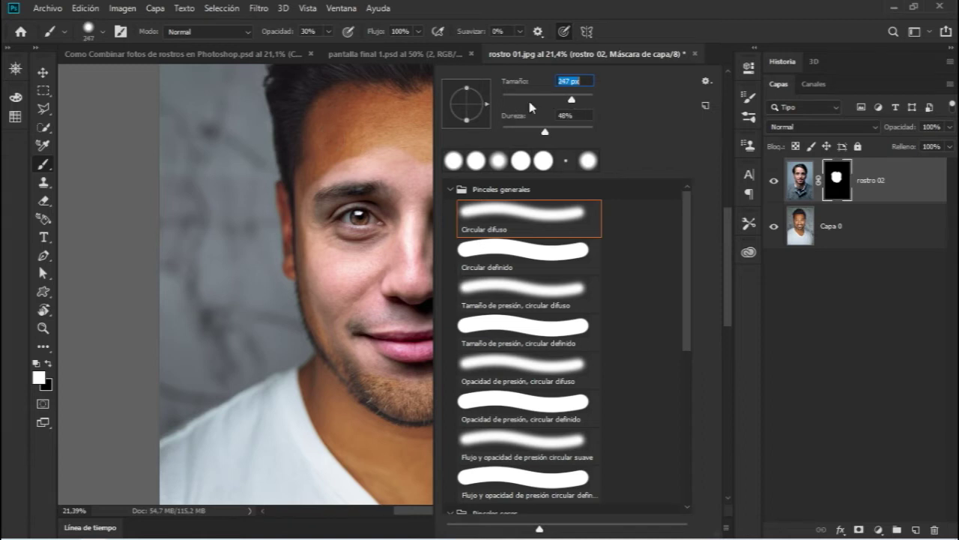
key("Return")
left_click(405, 112)
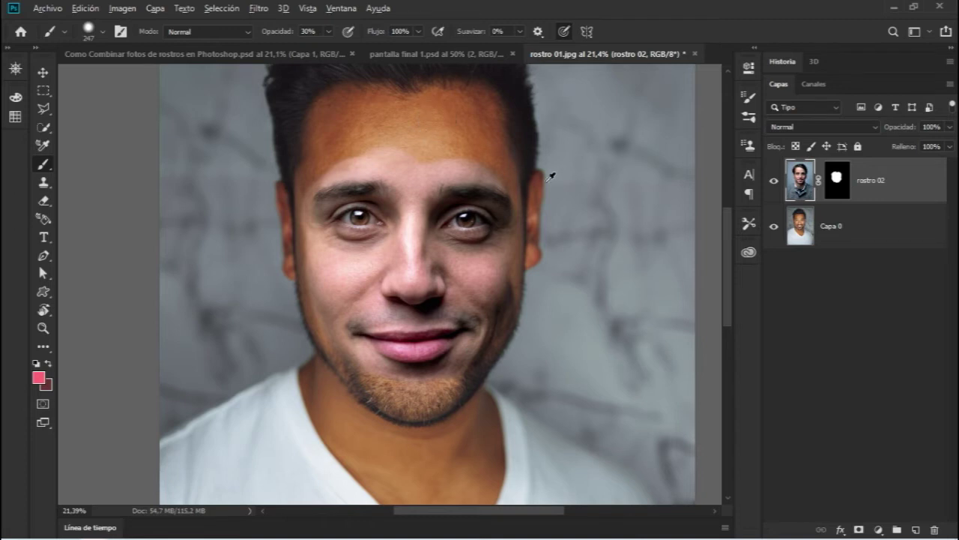
Blend the skin around the right eye and the right cheek toward the mouth corner.
scroll(552, 172, "up", 2, "alt")
scroll(509, 210, "up", 5, "alt")
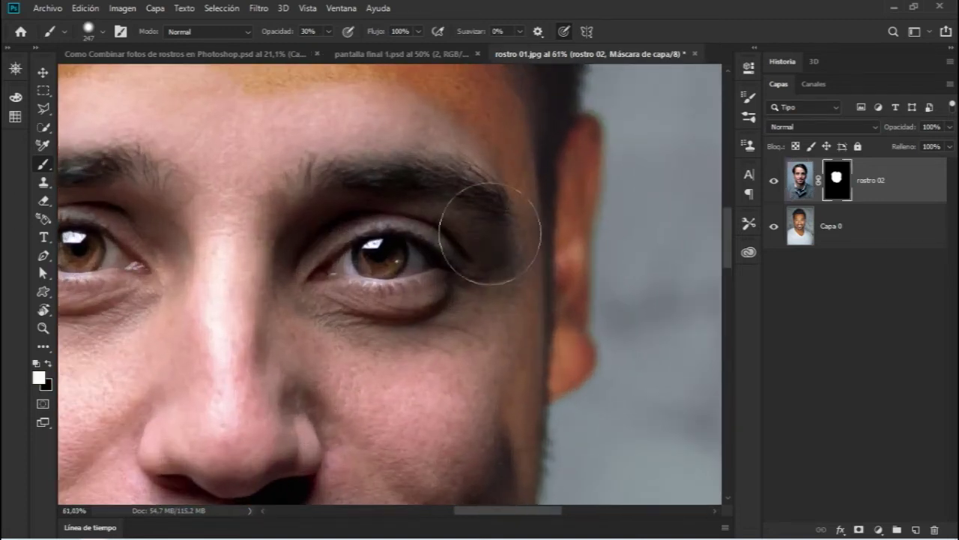
left_click_drag(450, 375, 718, 158)
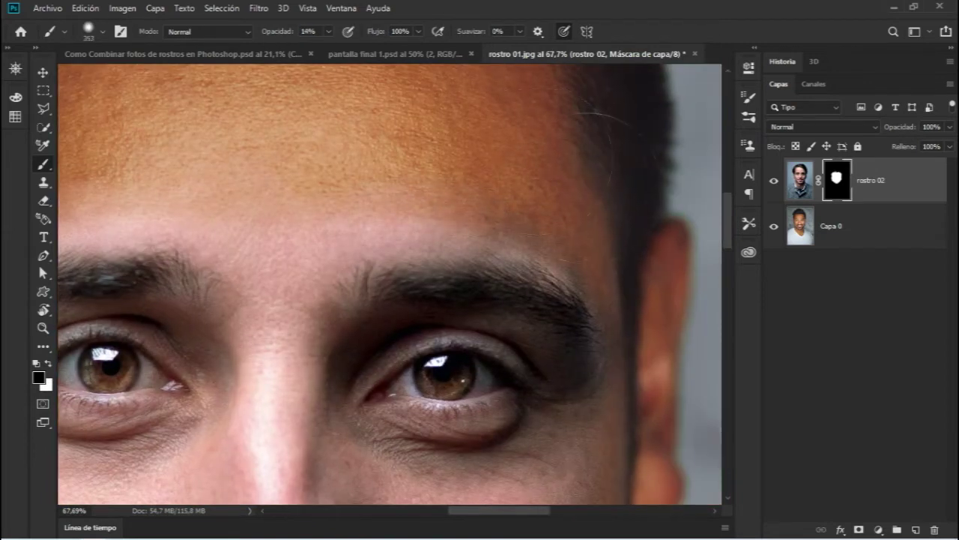
scroll(369, 339, "down", 2, "alt")
scroll(369, 339, "down", 2, "alt")
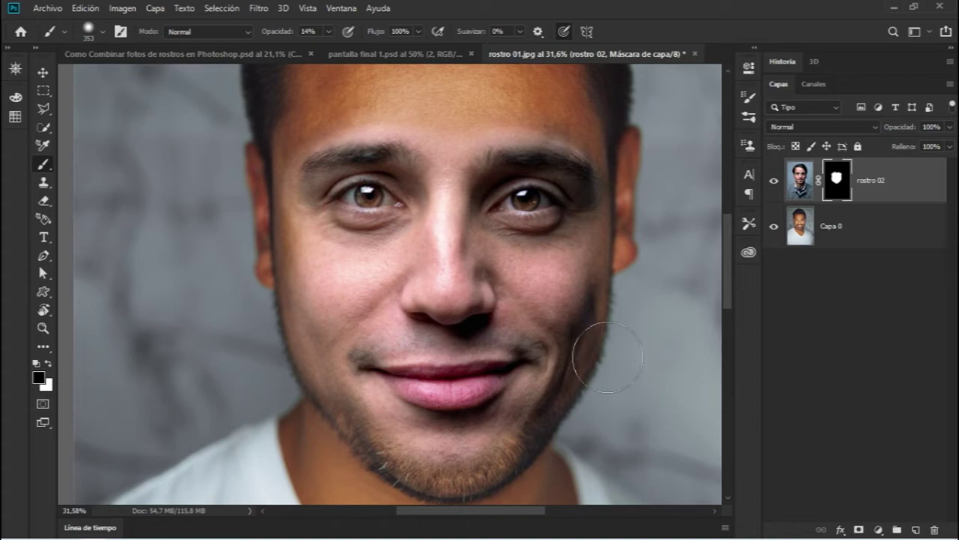
key("x")
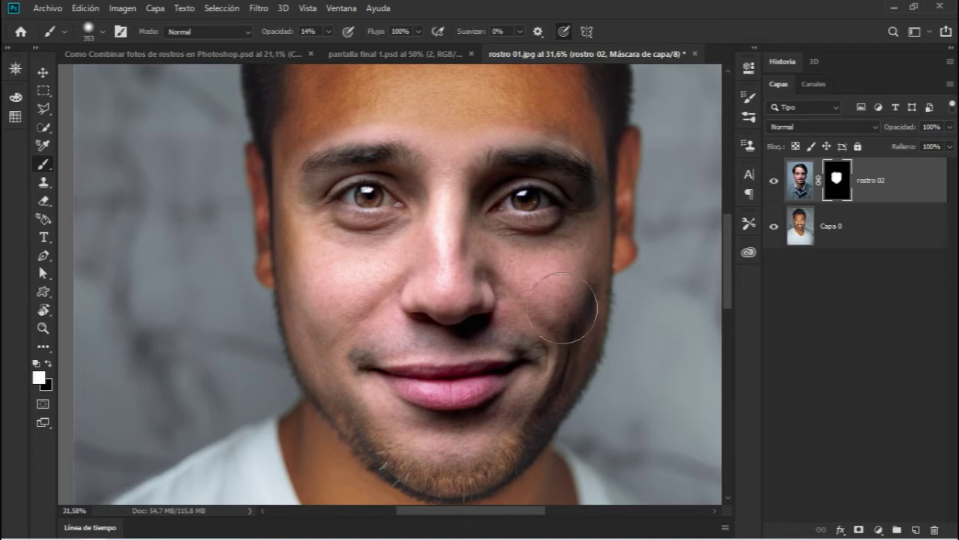
mouse_move(559, 346)
left_mouse_down()
mouse_move(523, 373)
mouse_move(433, 358)
left_mouse_up()
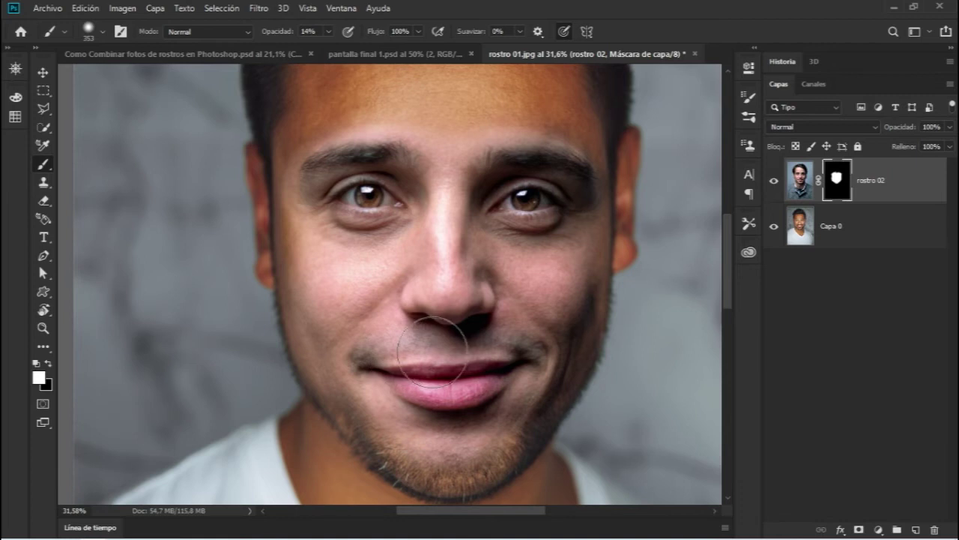
Switch to a black brush at 20% opacity, shrunk to 122 px.
scroll(443, 341, "up", 1)
scroll(442, 345, "up", 1)
scroll(464, 333, "up", 1)
left_click(48, 363)
key("2")
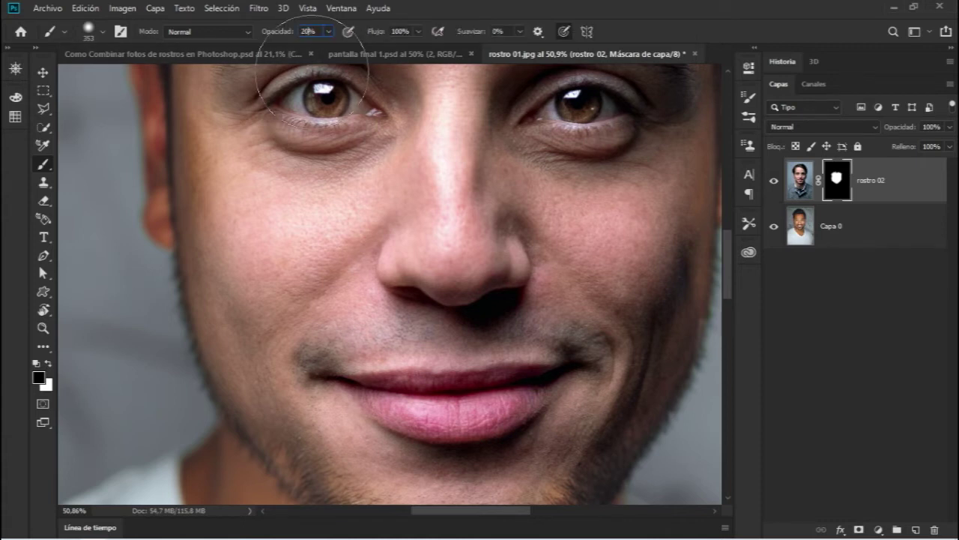
right_click(319, 251)
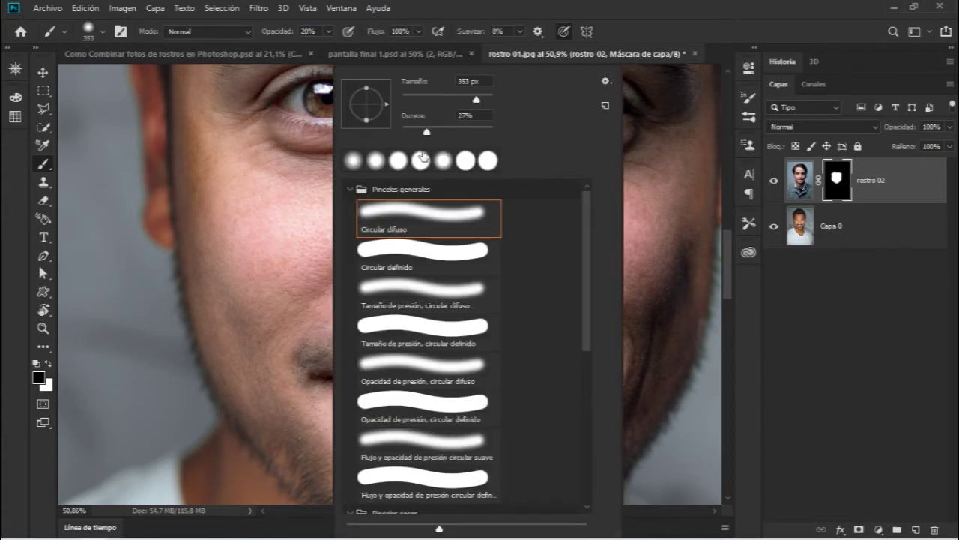
left_click(463, 100)
left_click_drag(461, 96, 453, 102)
left_click(577, 39)
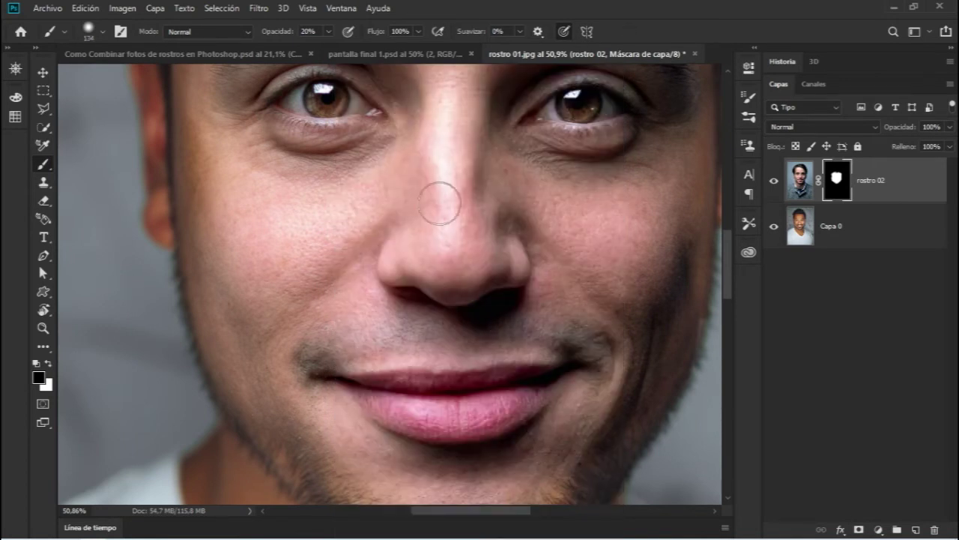
Compare with the composite document, then paint the mask over the moustache stubble.
left_click(186, 48)
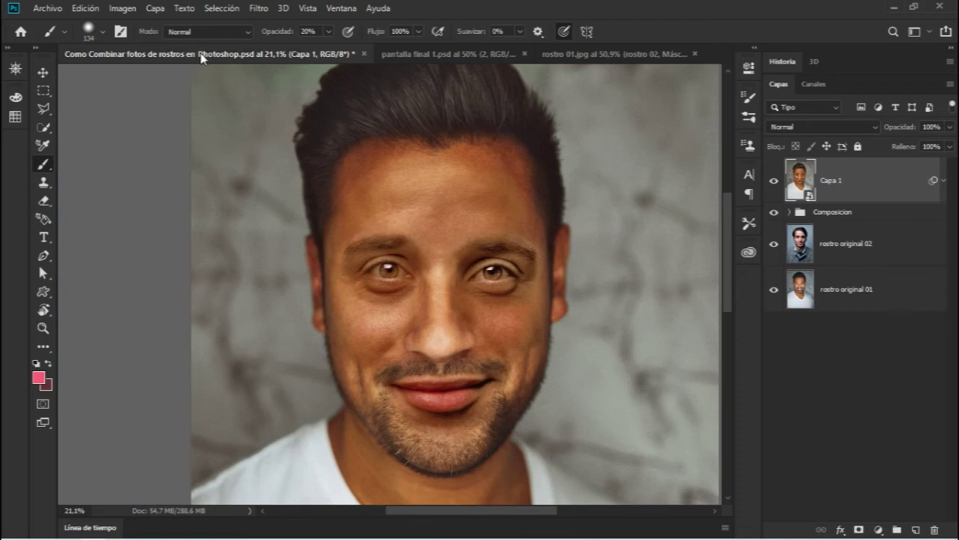
left_click(578, 54)
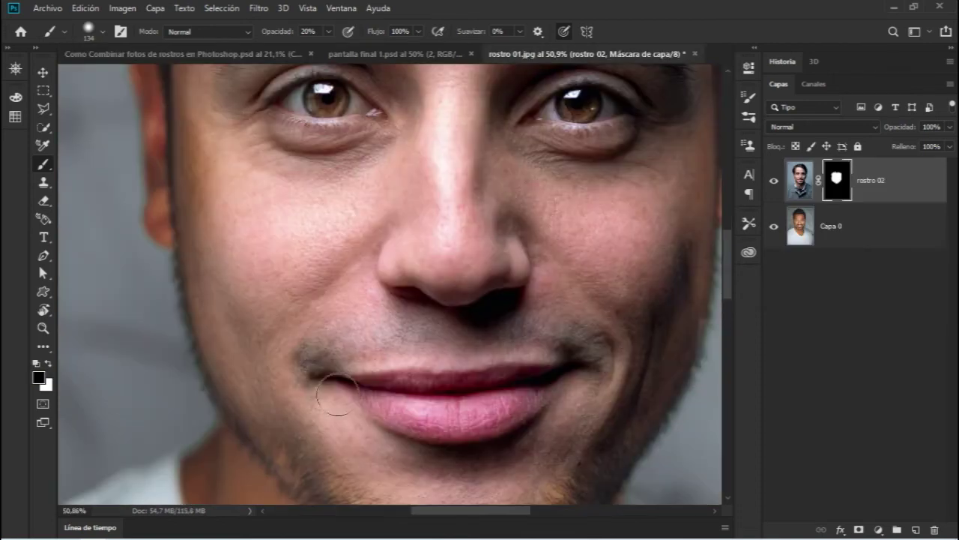
left_click_drag(344, 347, 570, 322)
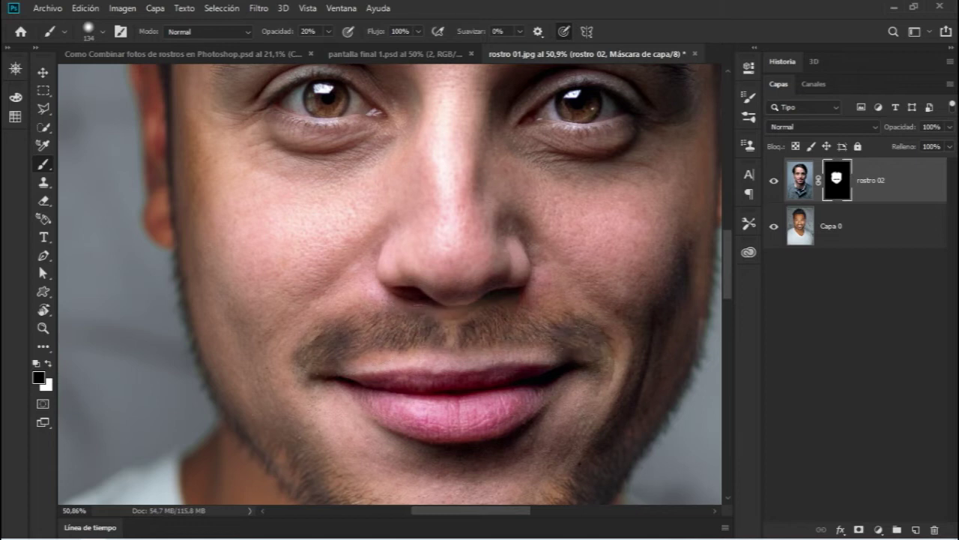
key("bracketright")
key("bracketright")
scroll(524, 315, "down", 3)
mouse_move(389, 374)
left_mouse_down()
mouse_move(521, 420)
mouse_move(540, 354)
left_mouse_up()
key("z")
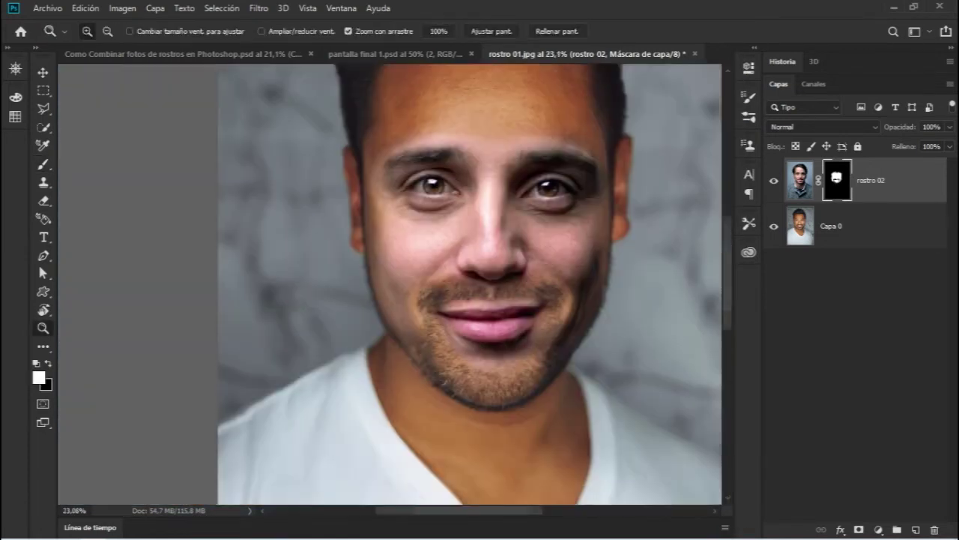
Flick rostro 02 on and off repeatedly to compare the blended face with Capa 0.
left_click(775, 182)
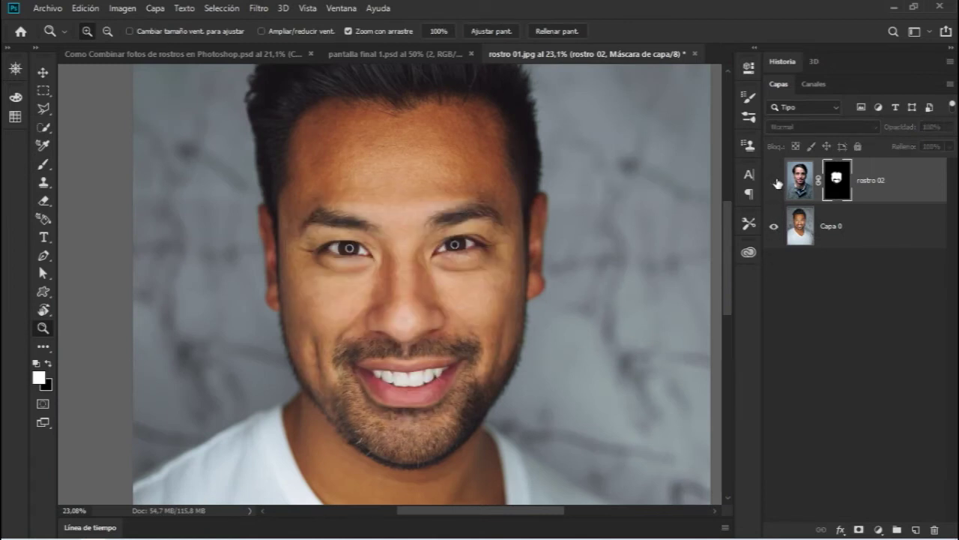
left_click(774, 182)
left_click(775, 181)
left_click(775, 181)
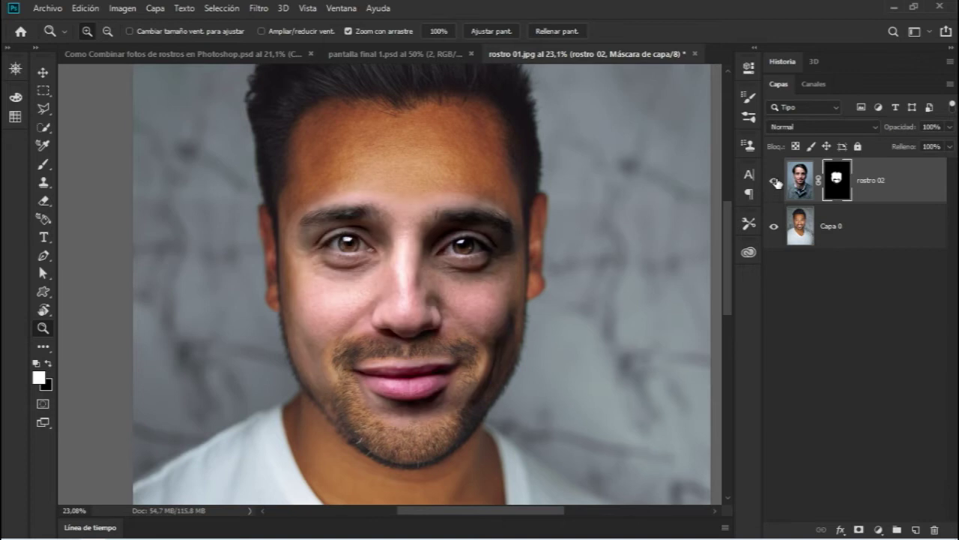
left_click(774, 181)
left_click(775, 182)
left_click(775, 181)
left_click(775, 182)
left_click(775, 181)
left_click(775, 182)
left_click(775, 182)
left_click(775, 181)
left_click(774, 181)
left_click(775, 182)
Zoom and pan around the eyes, nose and mouth to inspect the blend.
left_click(412, 209)
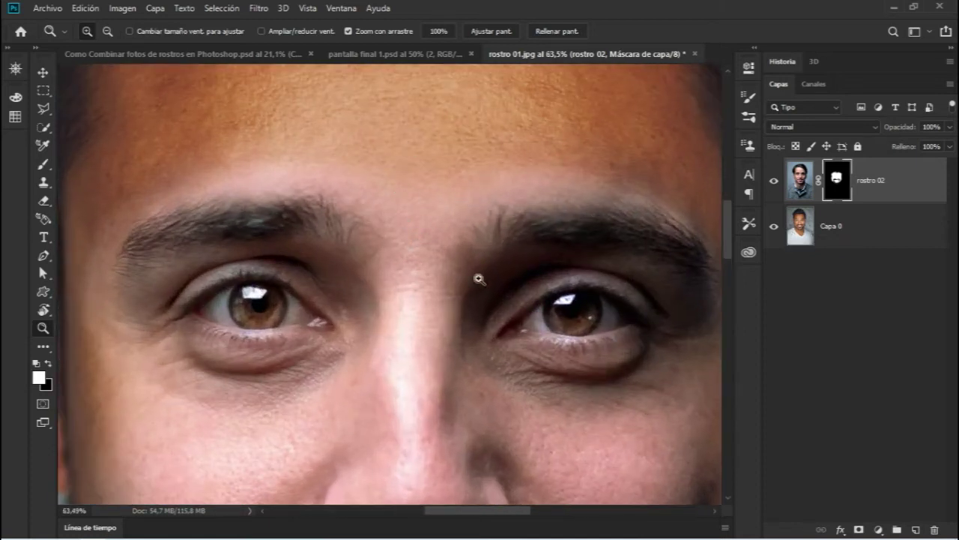
left_click_drag(477, 261, 407, 289)
left_click_drag(413, 375, 435, 231)
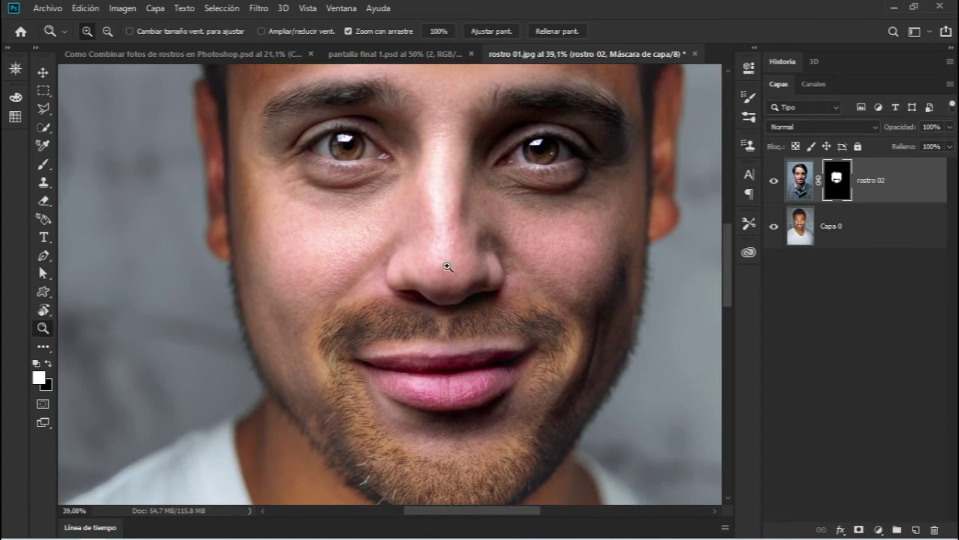
left_click_drag(499, 272, 463, 304)
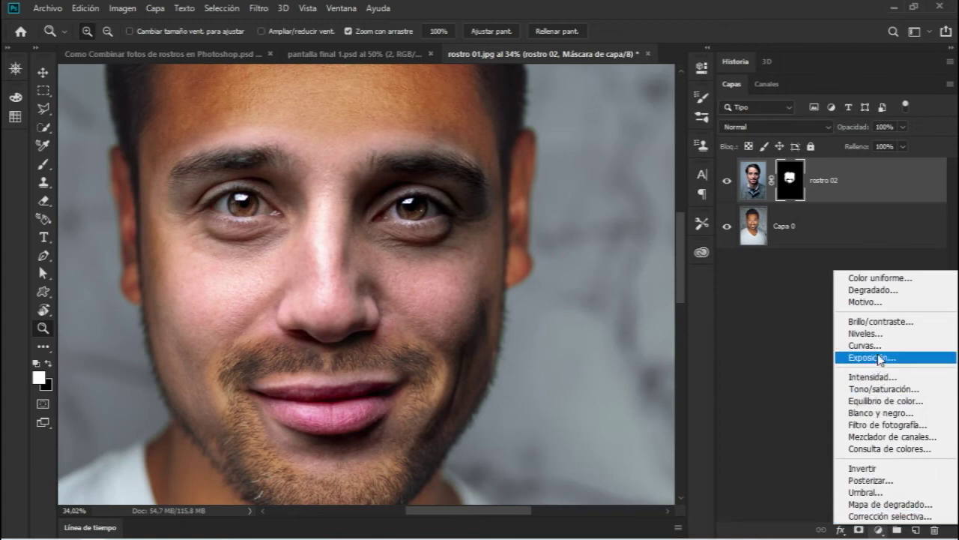
Add a Curves adjustment clipped to rostro 02 and pull the red curve down.
left_click(878, 347)
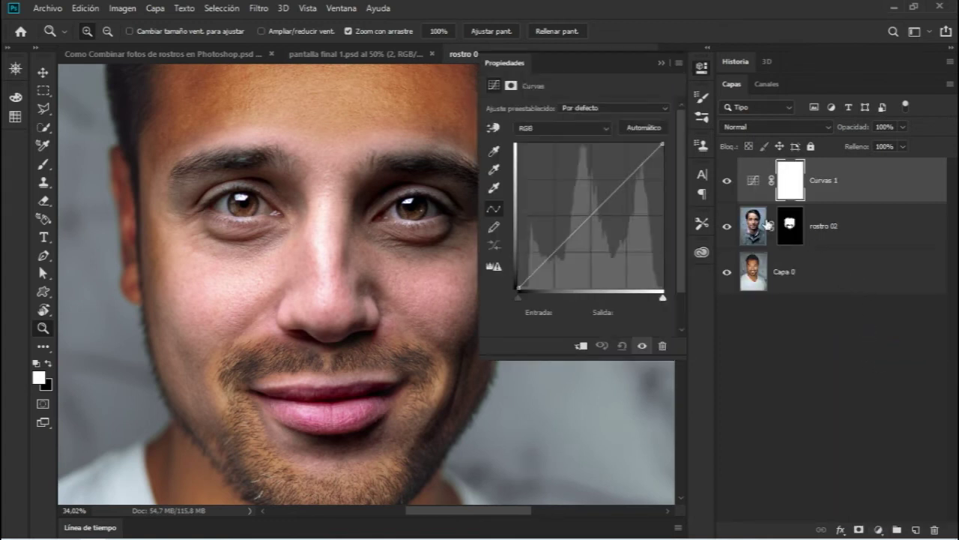
left_click(577, 347)
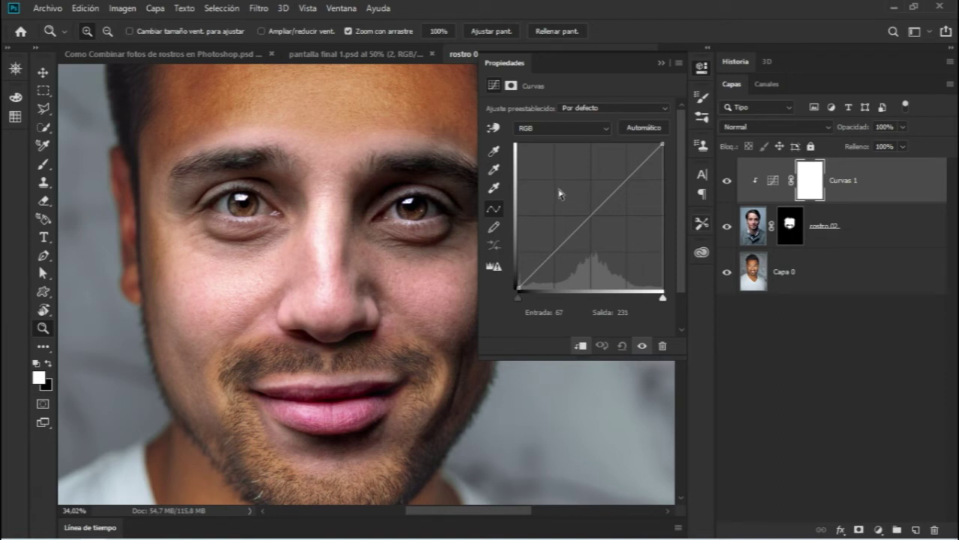
left_click(530, 129)
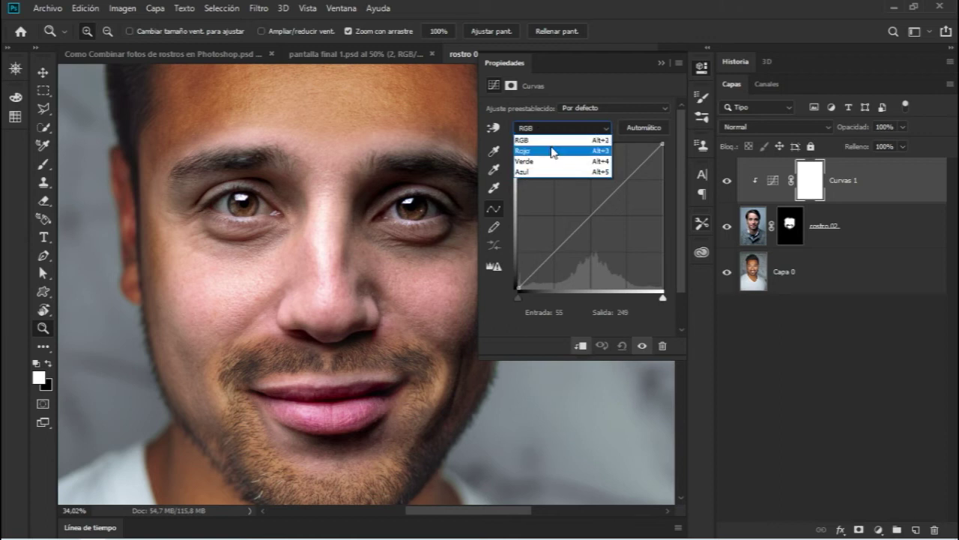
left_click(553, 152)
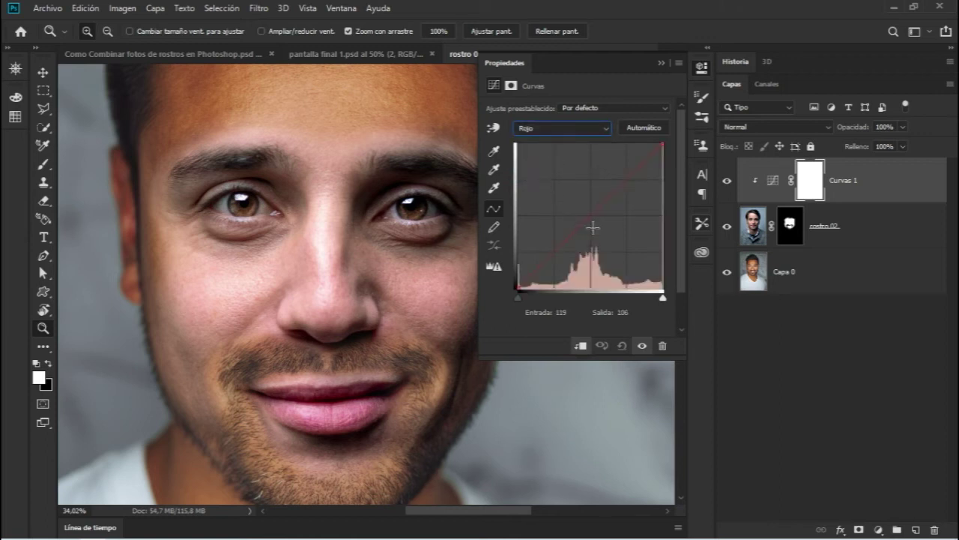
mouse_move(586, 225)
left_mouse_down()
mouse_move(589, 233)
mouse_move(578, 222)
left_mouse_up()
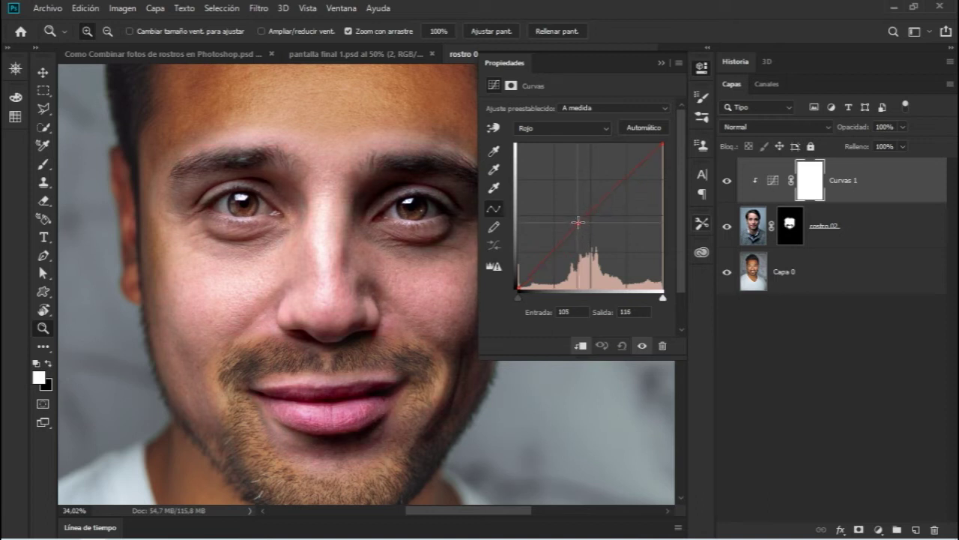
Adjust the green curve and raise the combined RGB curve to brighten the face.
left_click(567, 129)
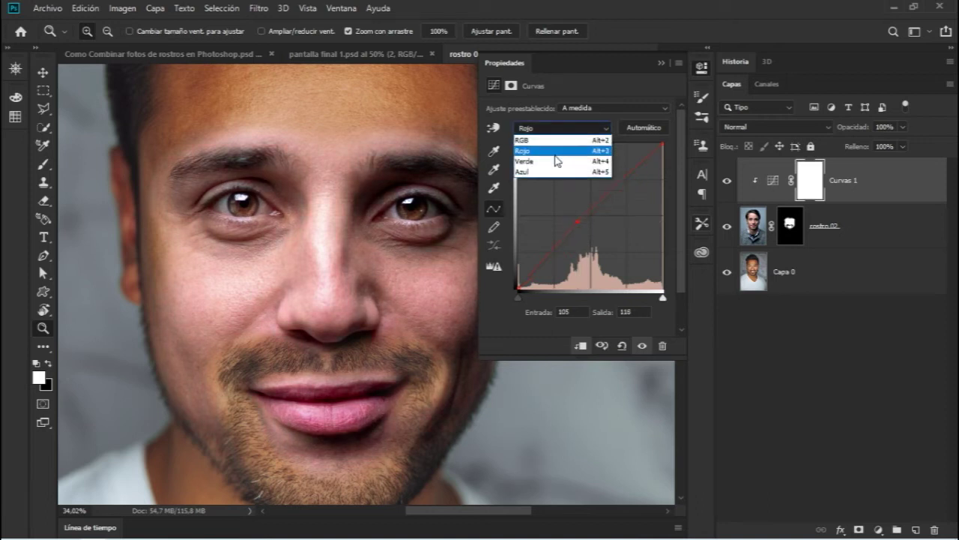
left_click(555, 161)
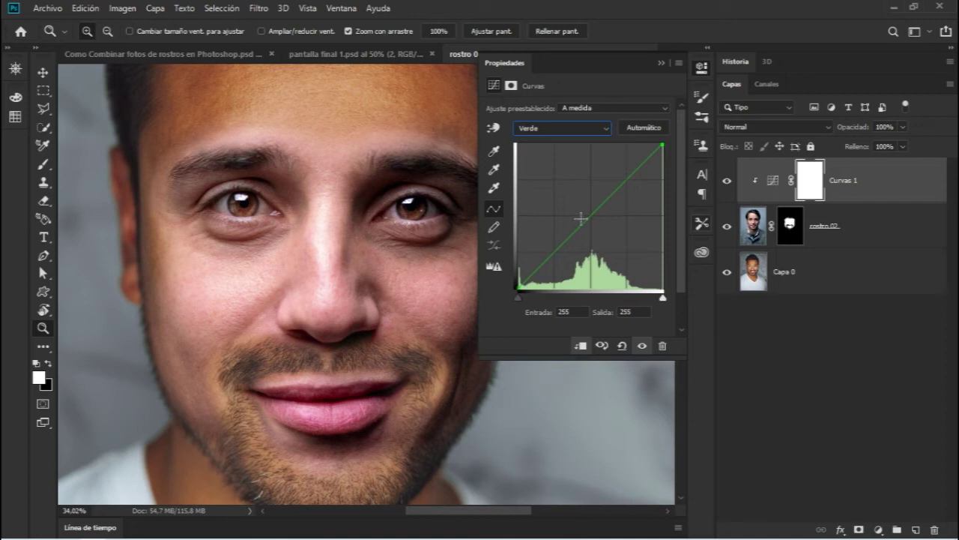
left_click_drag(581, 220, 577, 215)
left_click(562, 129)
left_click(555, 171)
key("alt+3")
key("alt+2")
left_click_drag(574, 216, 580, 233)
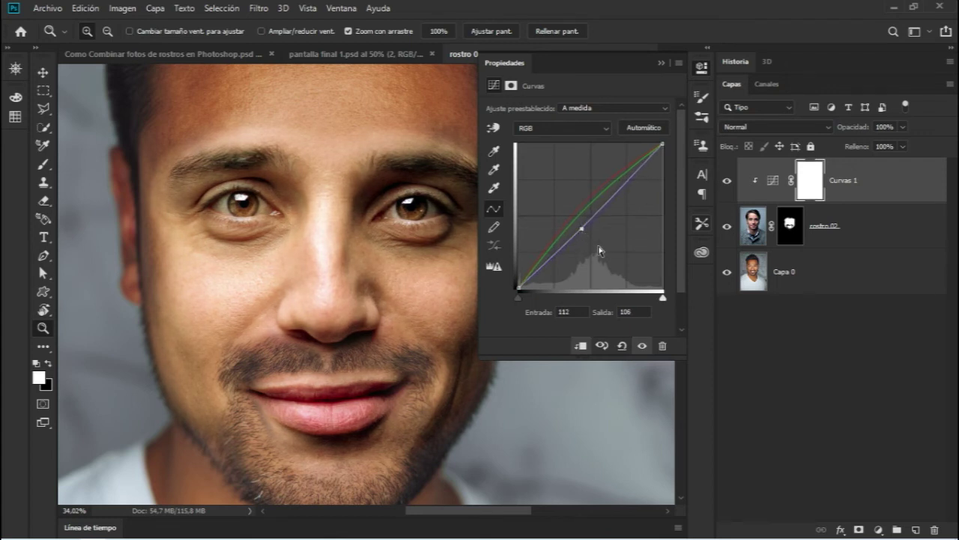
left_click(593, 128)
Nudge the green curve point in Curvas 1 slightly.
left_click(593, 128)
key("alt+3")
left_click(562, 128)
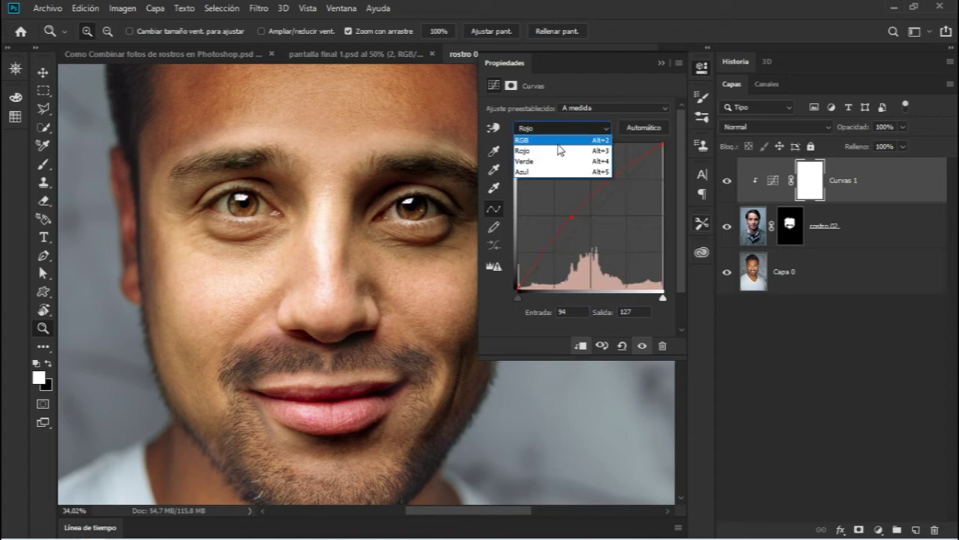
left_click(549, 161)
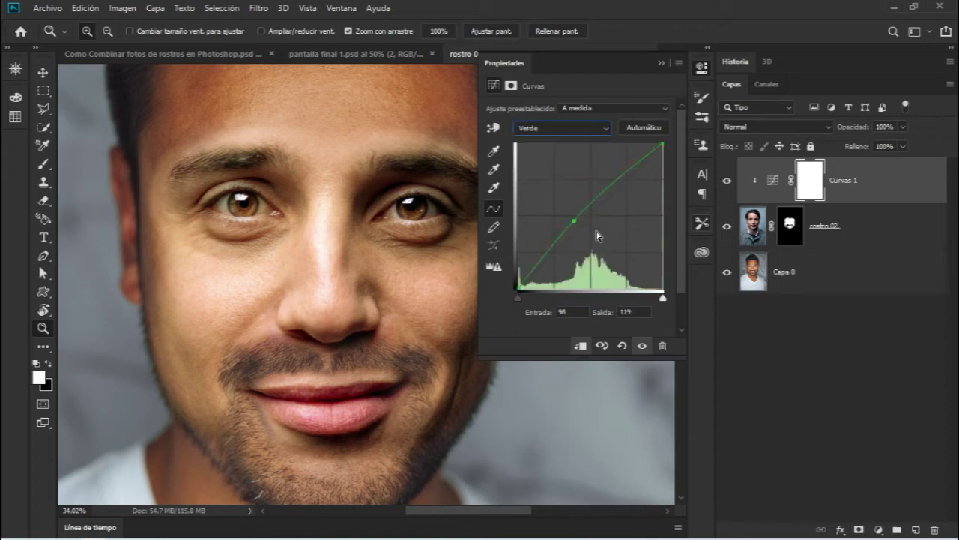
left_click_drag(575, 219, 574, 223)
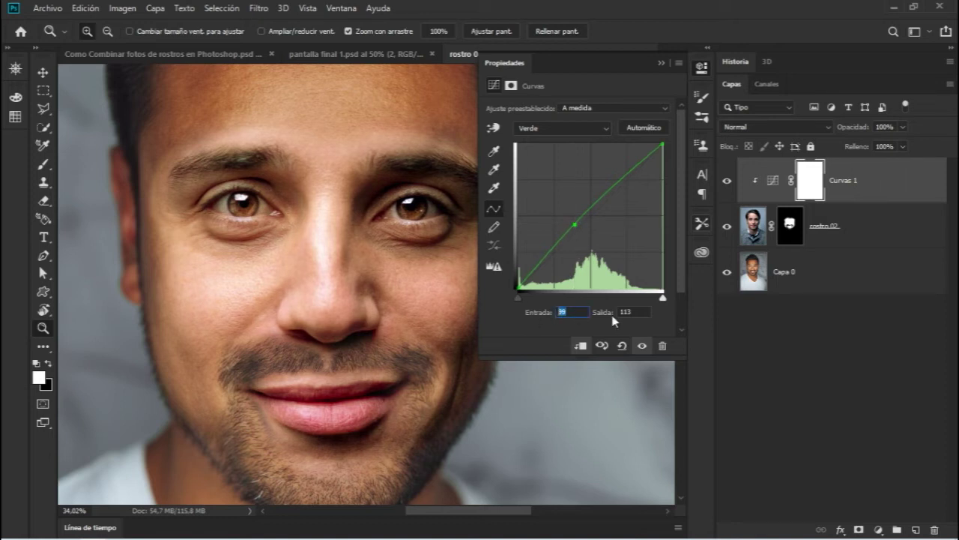
left_click(578, 319)
Lower the blue curve to input 110, output 100 to warm the skin.
left_click(583, 123)
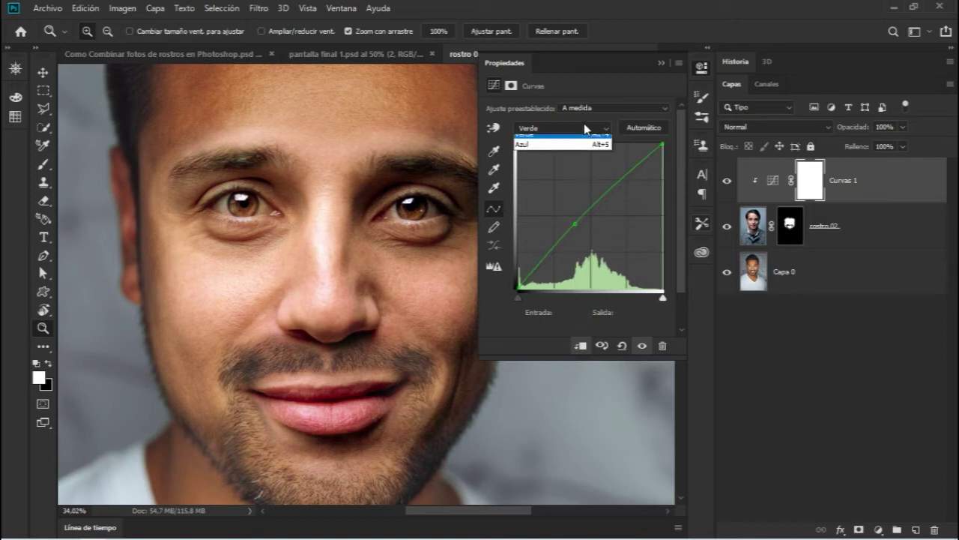
left_click(539, 173)
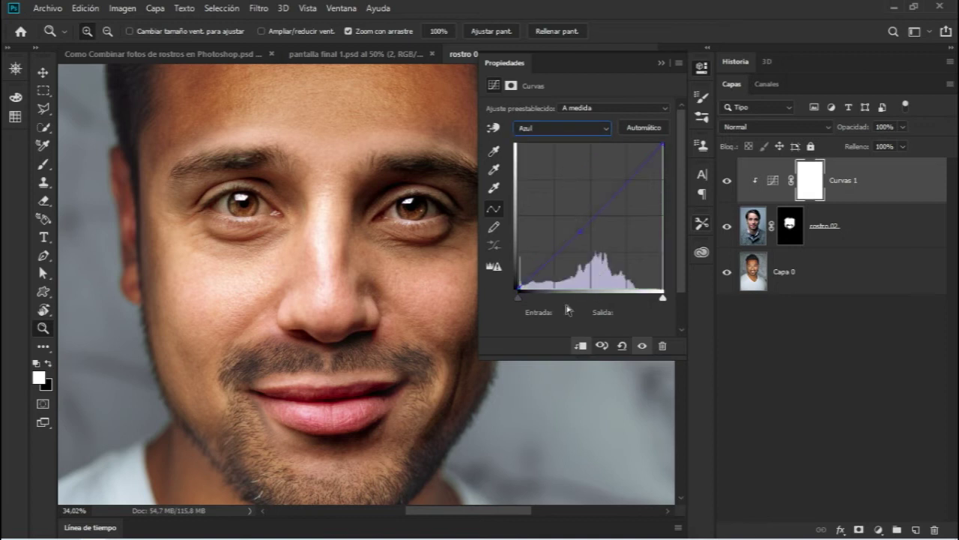
left_click(579, 232)
left_click(587, 125)
left_click(555, 130)
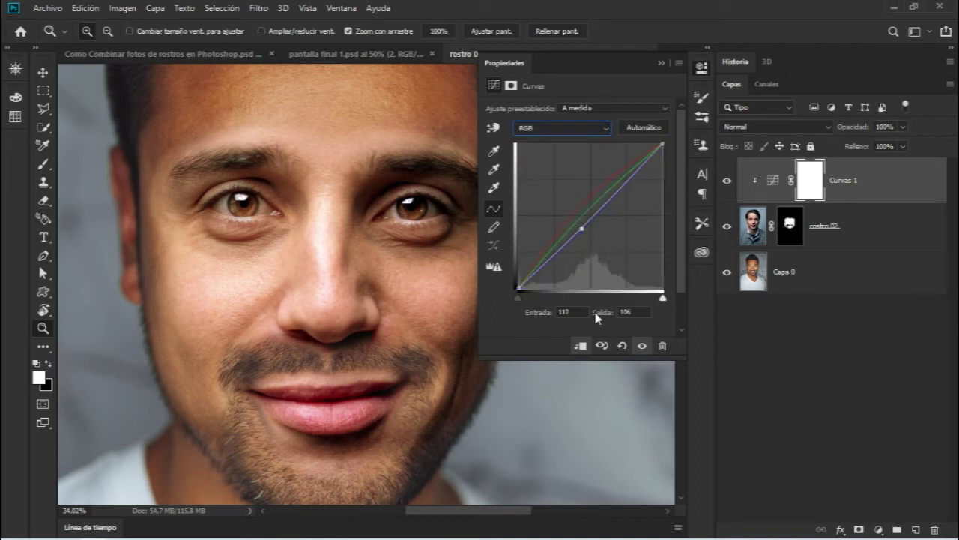
left_click(634, 312)
Review the red, RGB, green and blue curves, then zoom out to see the whole face.
left_click(574, 128)
left_click(568, 146)
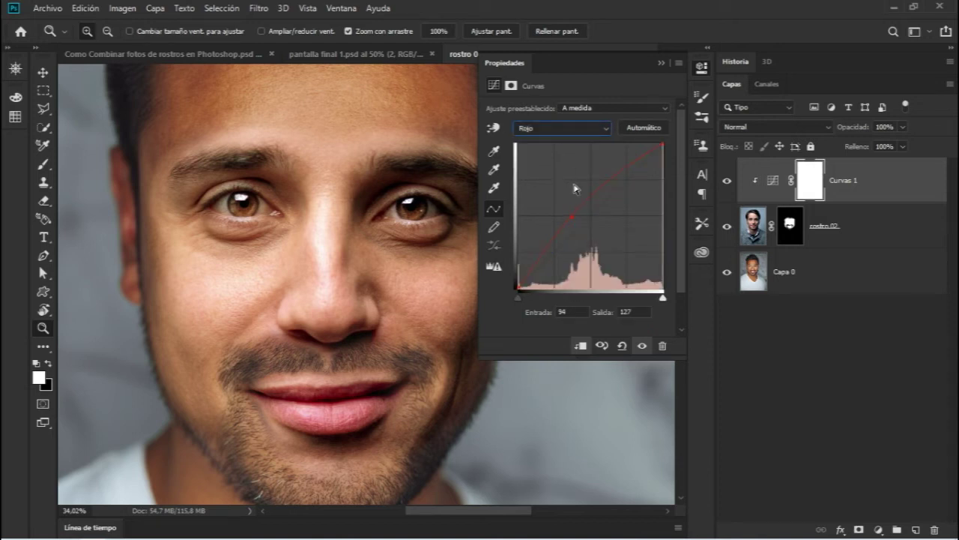
left_click(574, 129)
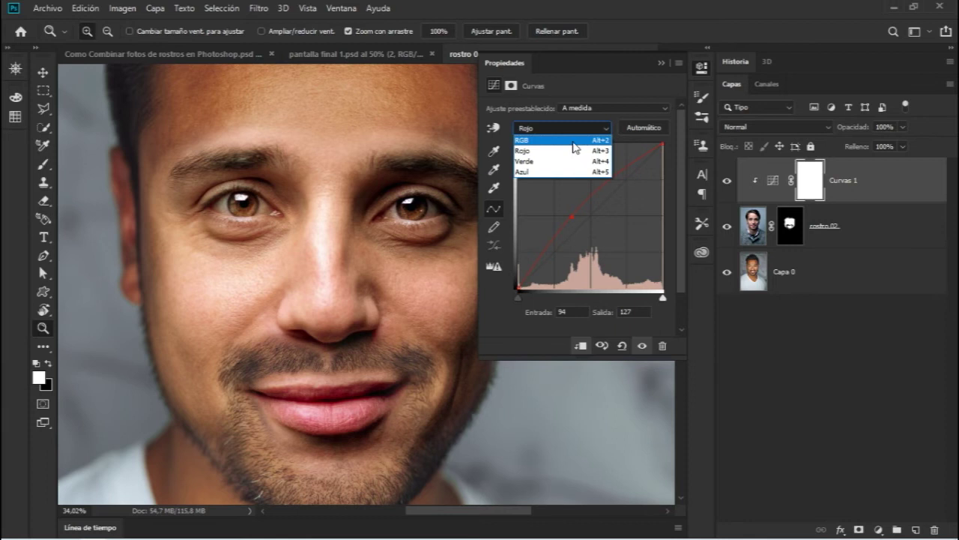
left_click(573, 146)
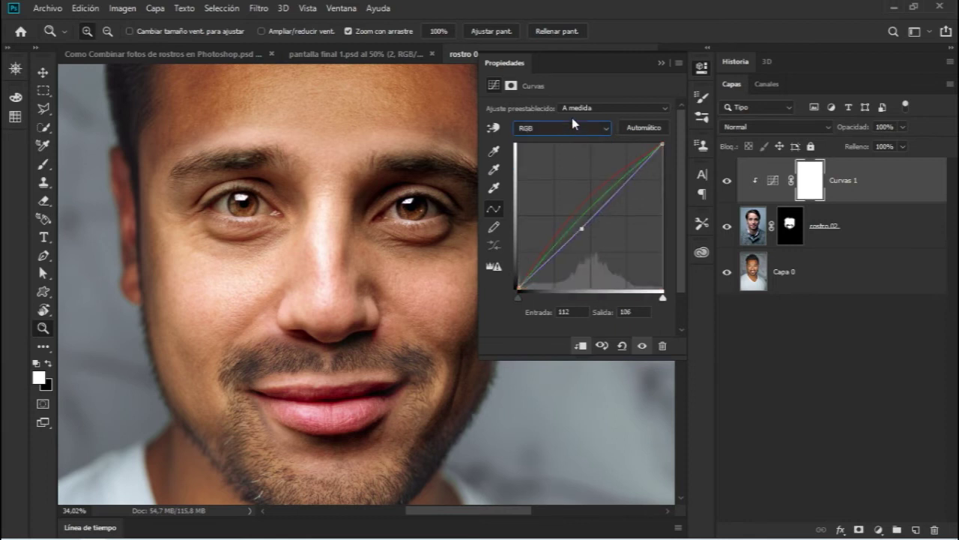
left_click(574, 129)
left_click(562, 140)
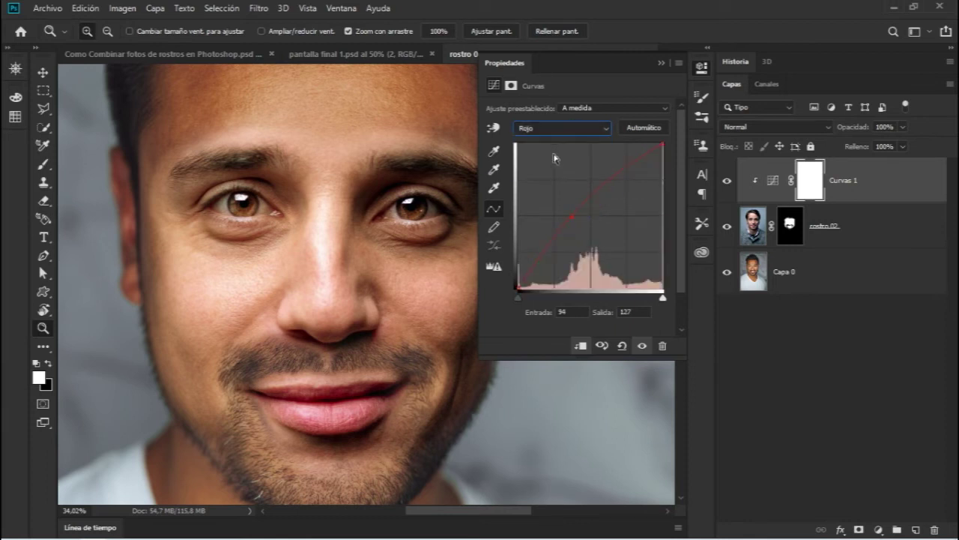
left_click(558, 129)
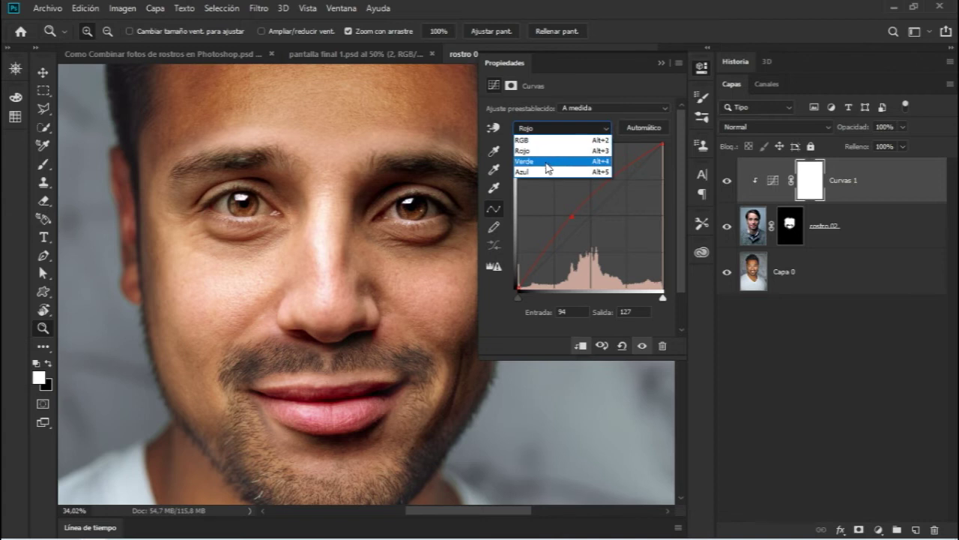
left_click(548, 162)
left_click(558, 130)
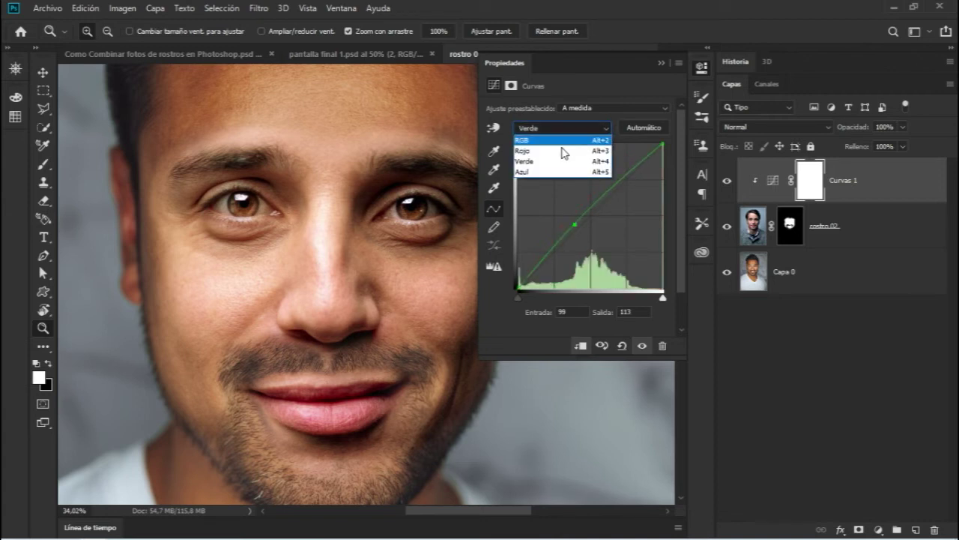
left_click(555, 171)
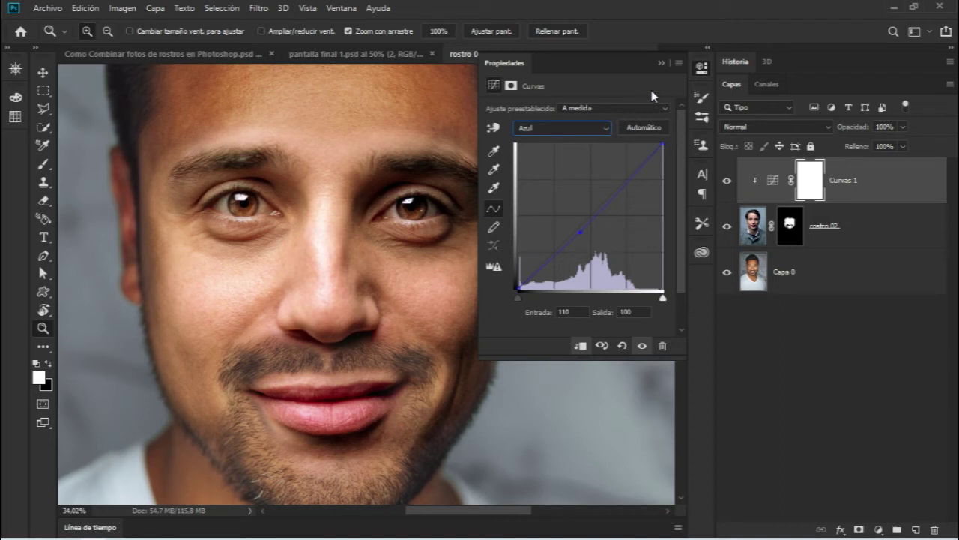
left_click(661, 66)
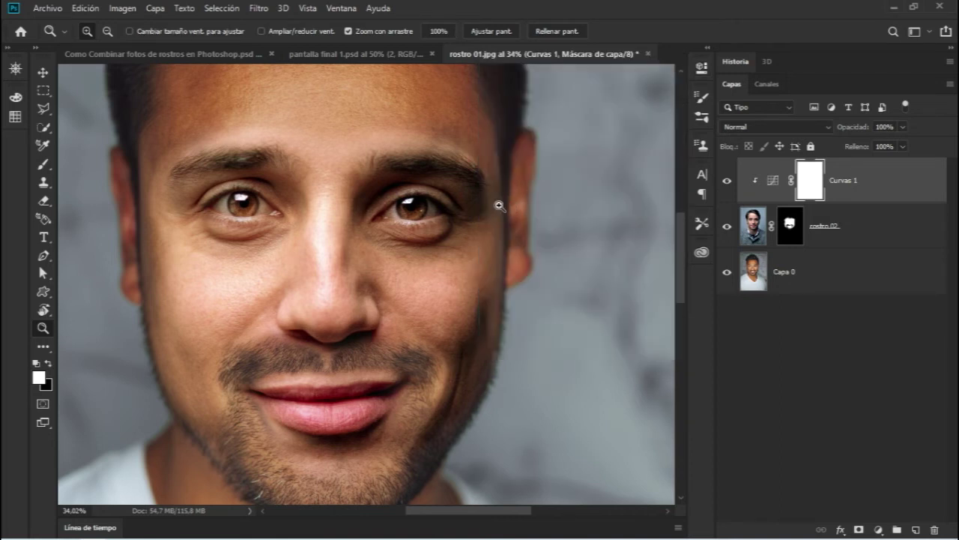
left_click_drag(499, 208, 462, 209)
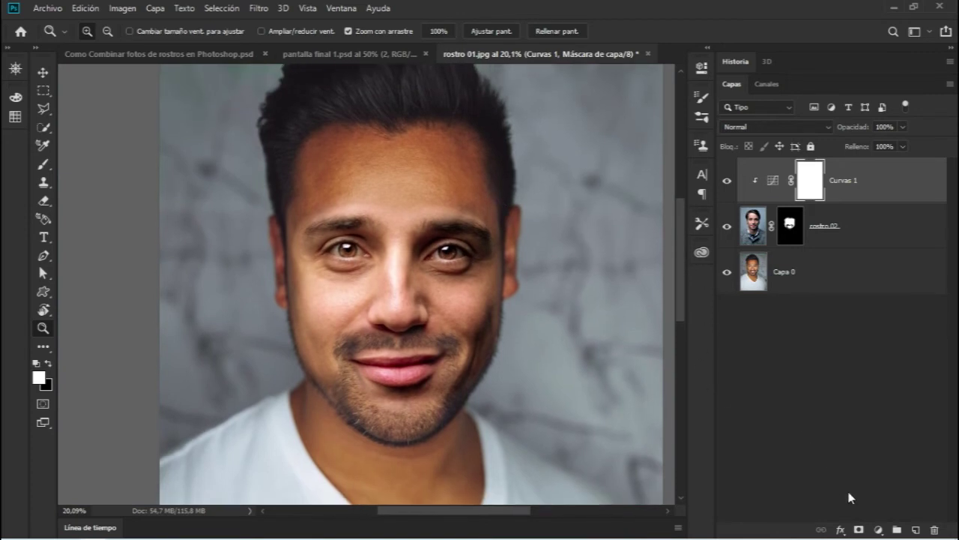
left_click(879, 530)
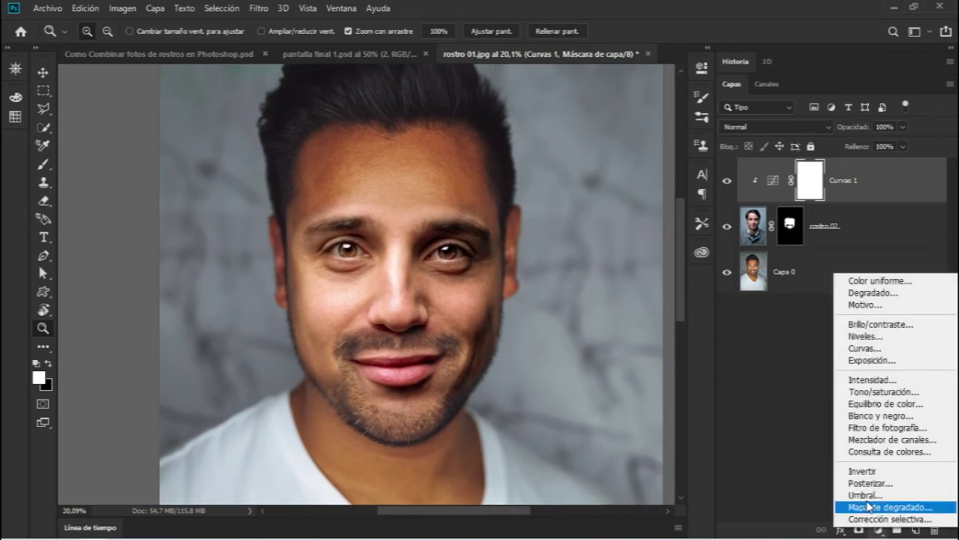
Add a mustard solid colour fill layer, then hide it.
left_click(880, 282)
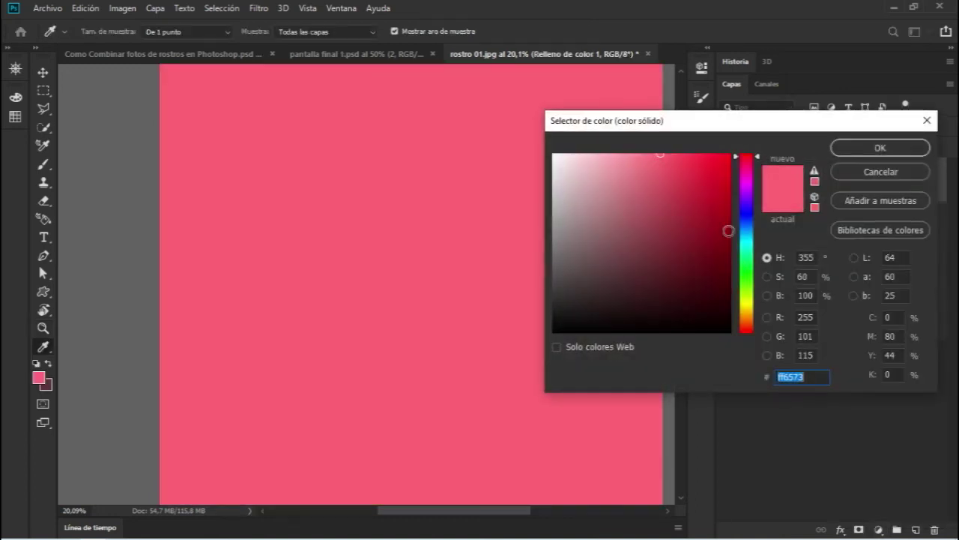
left_click_drag(747, 292, 747, 313)
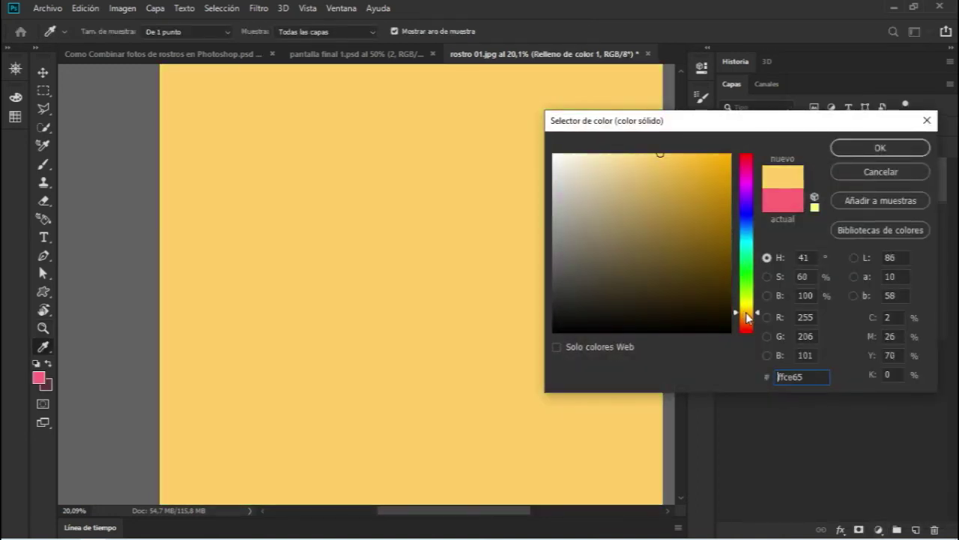
left_click_drag(697, 210, 699, 199)
left_click(866, 152)
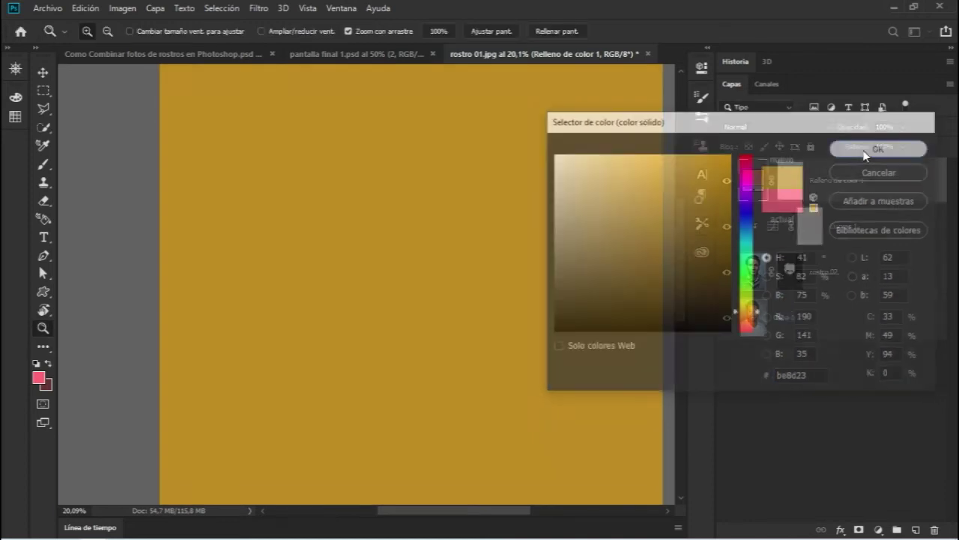
left_click(725, 180)
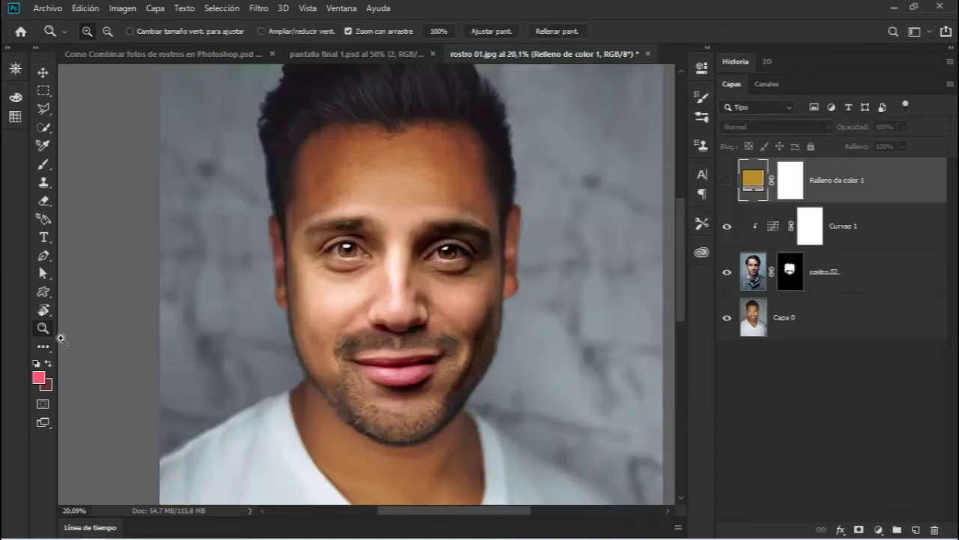
Sample the brown skin tone from the forehead and add a solid fill in that colour.
left_click(38, 378)
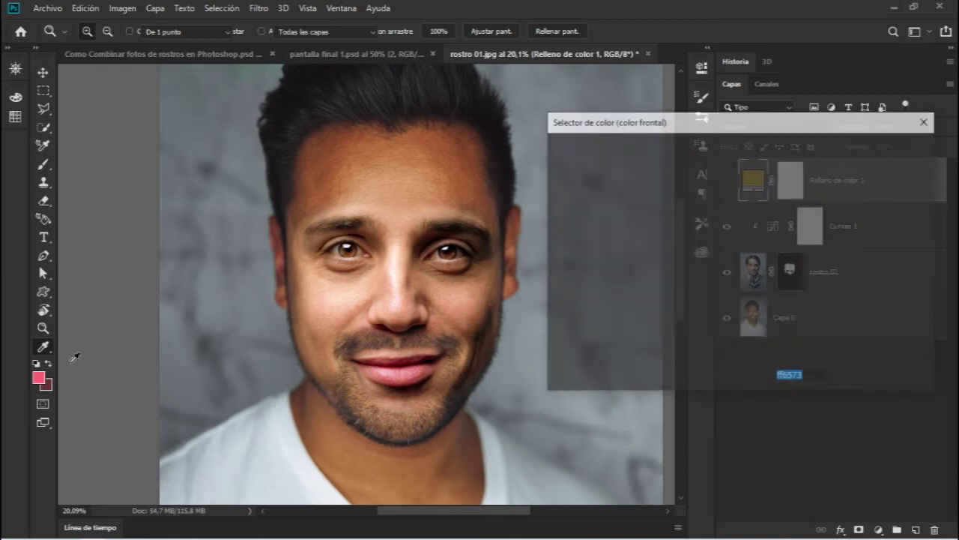
left_click(318, 163)
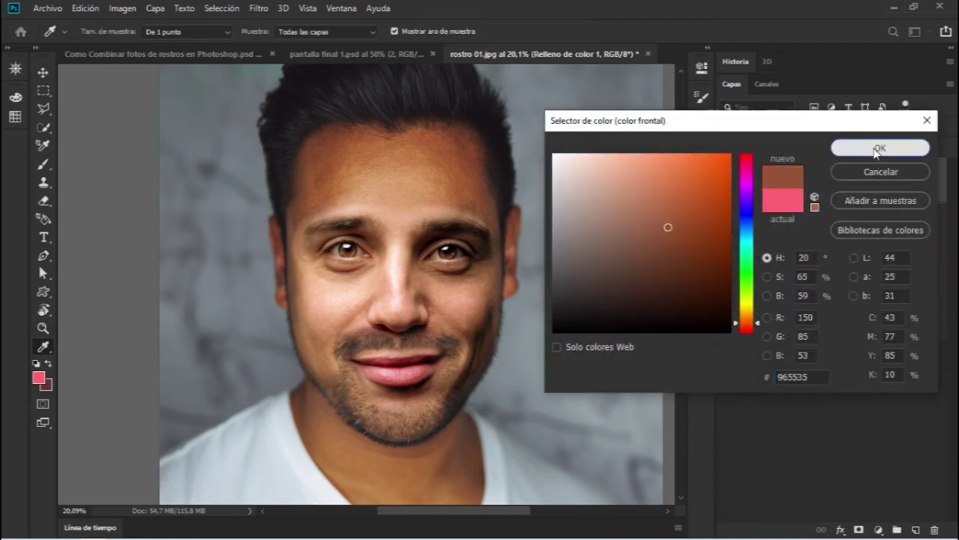
left_click(877, 149)
left_click(876, 528)
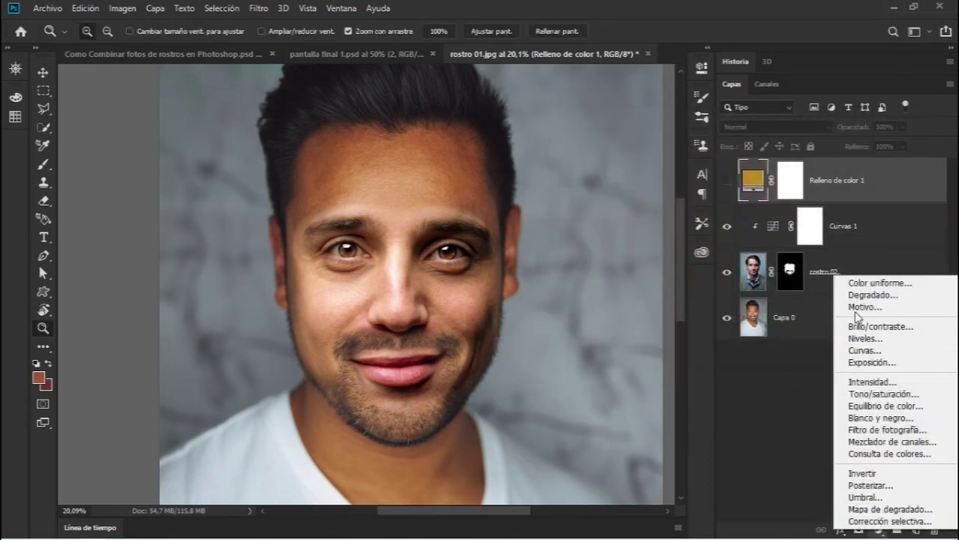
left_click(880, 284)
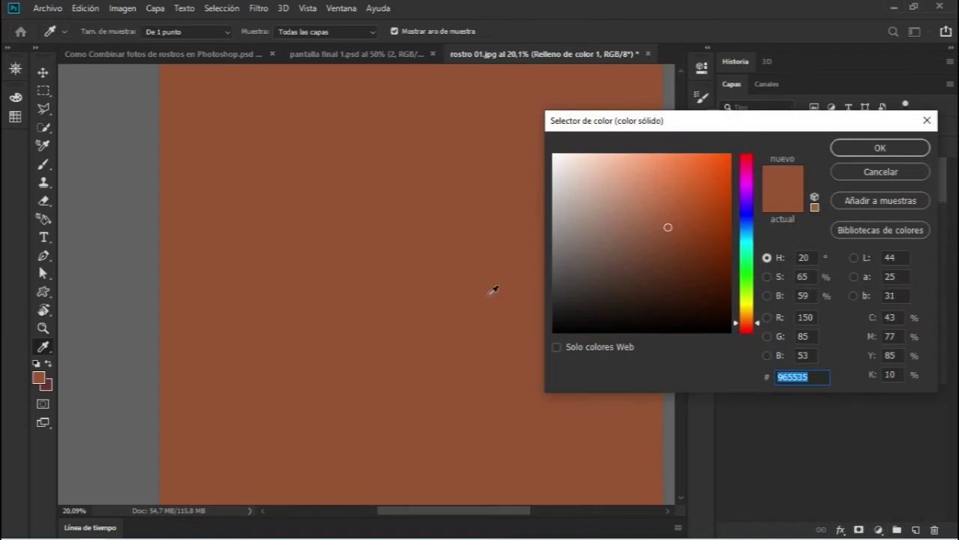
left_click(869, 149)
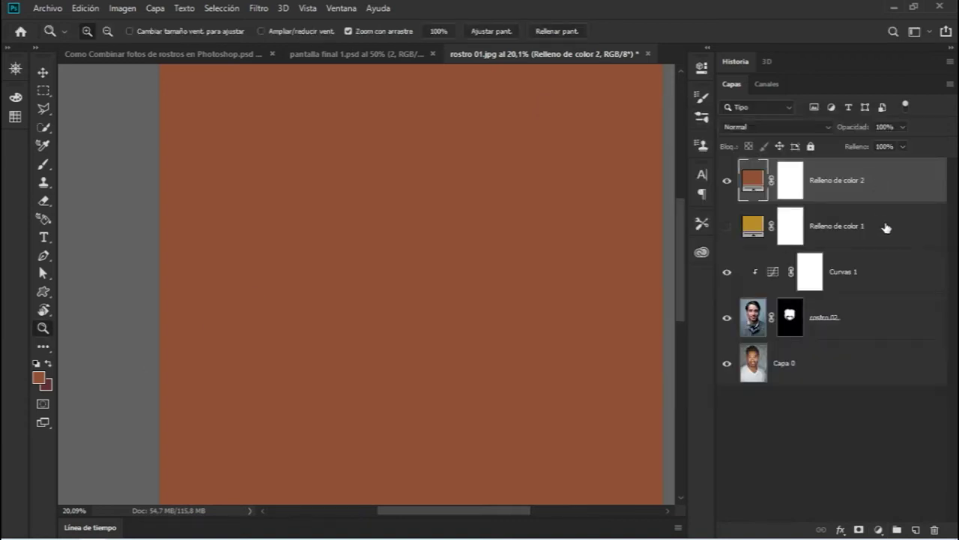
Delete the mustard Relleno de color 1 layer and leave the brown fill unclipped.
left_click_drag(887, 229, 934, 530)
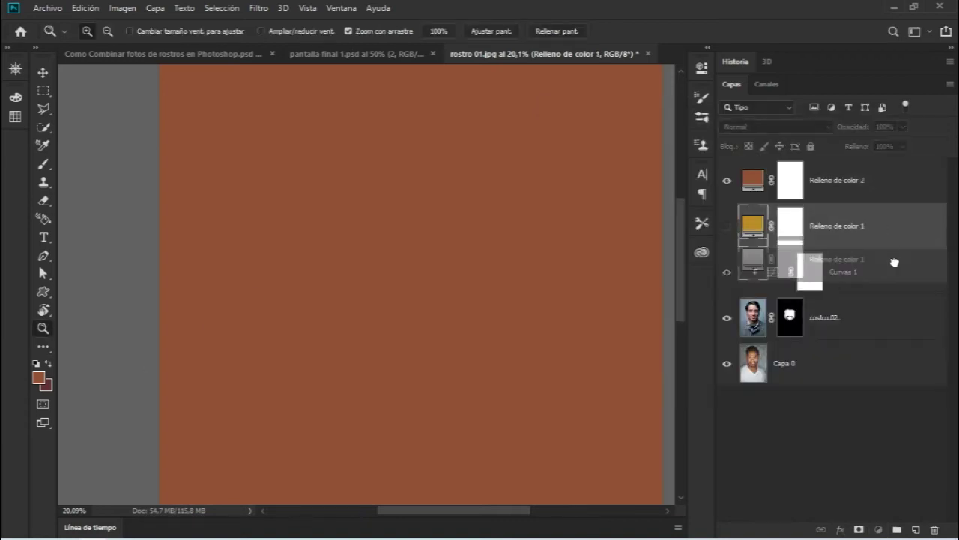
left_click(840, 188)
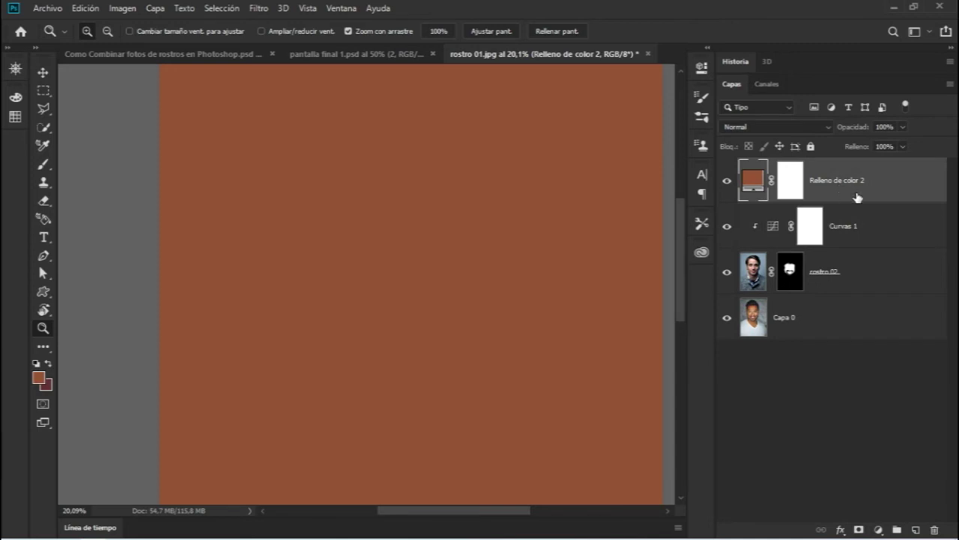
left_click_drag(856, 195, 868, 198)
left_click(870, 198, "alt")
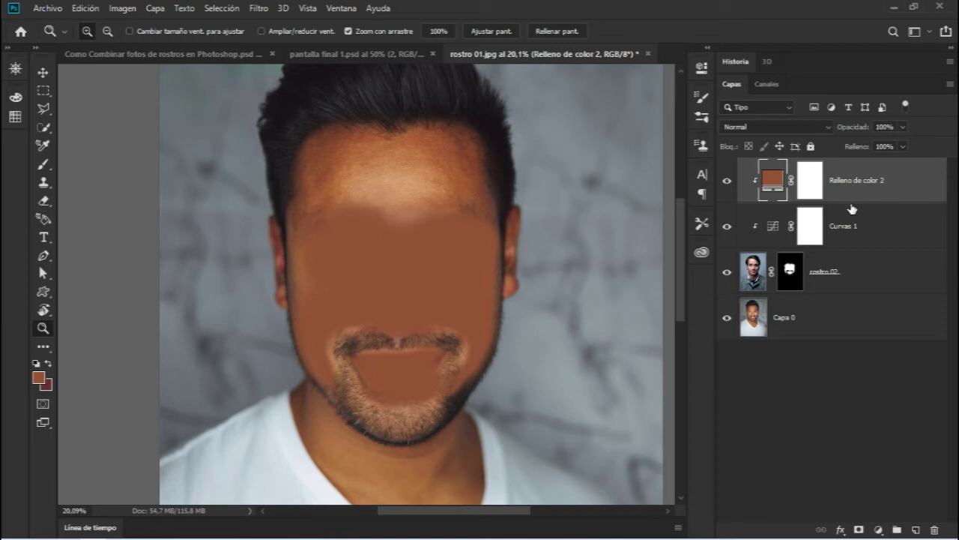
left_click(858, 208, "alt")
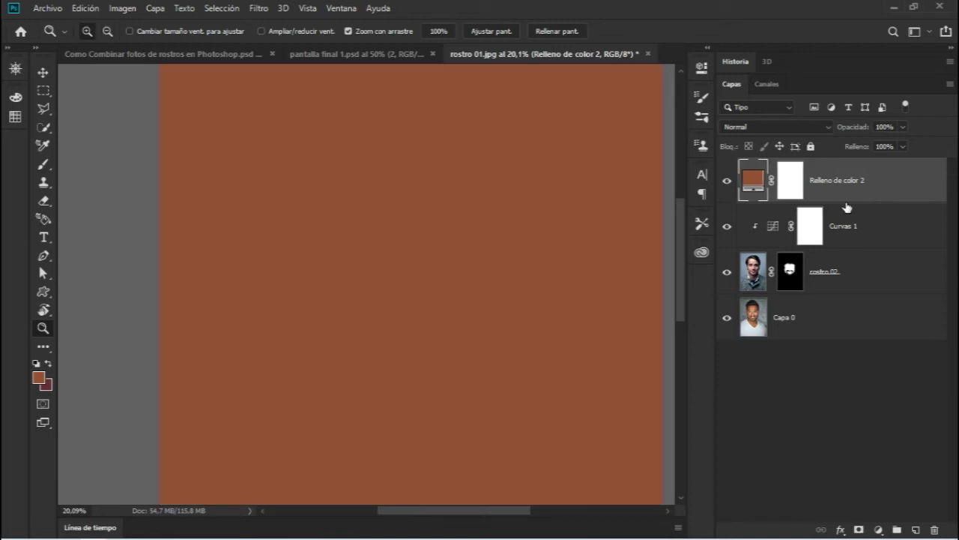
left_click(787, 127)
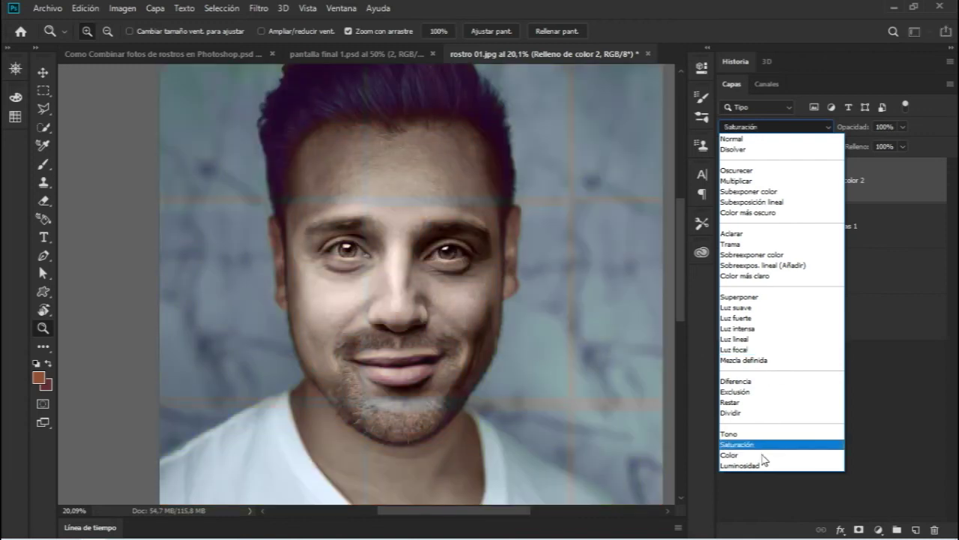
Put the brown Relleno de color 2 fill in Luz intensa mode at 10% opacity.
left_click(762, 455)
key("Up")
key("Up")
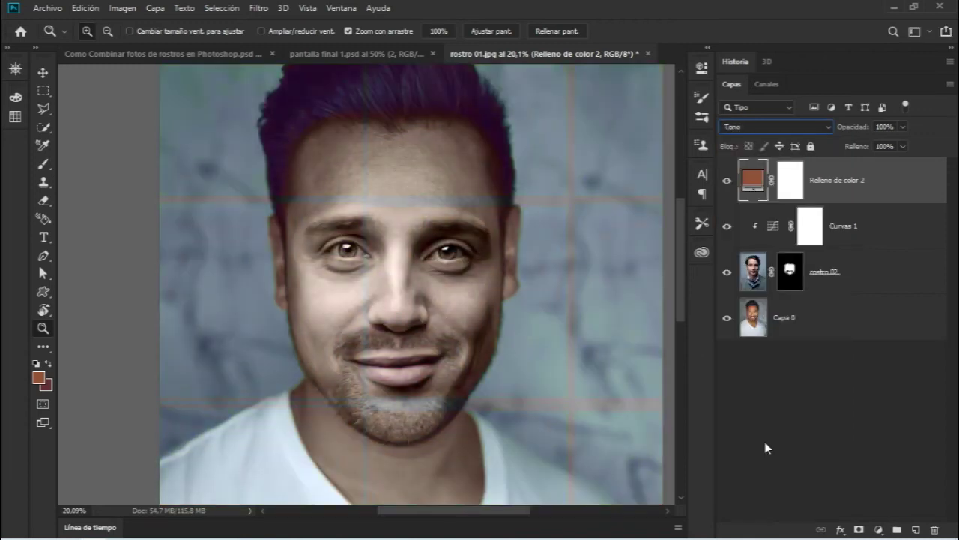
key("Up")
key("Up")
key("Up")
key("Up")
key("Up")
key("Up")
key("Up")
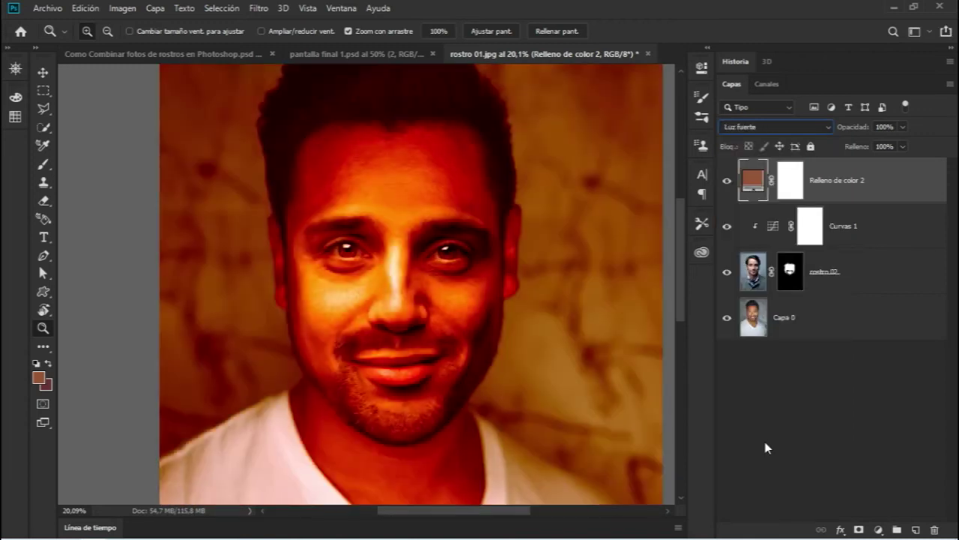
key("Up")
key("Up")
left_click(798, 392)
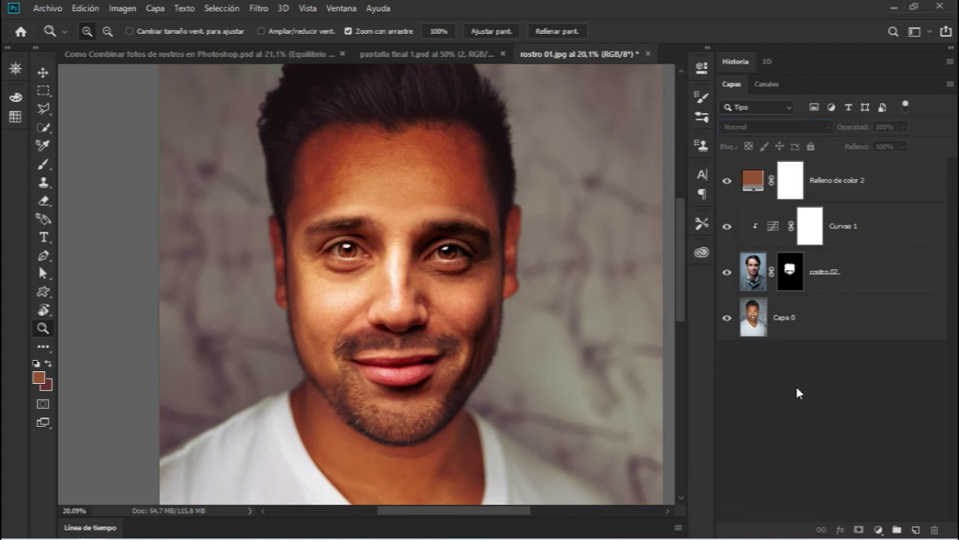
left_click(834, 180)
left_click_drag(863, 130, 852, 132)
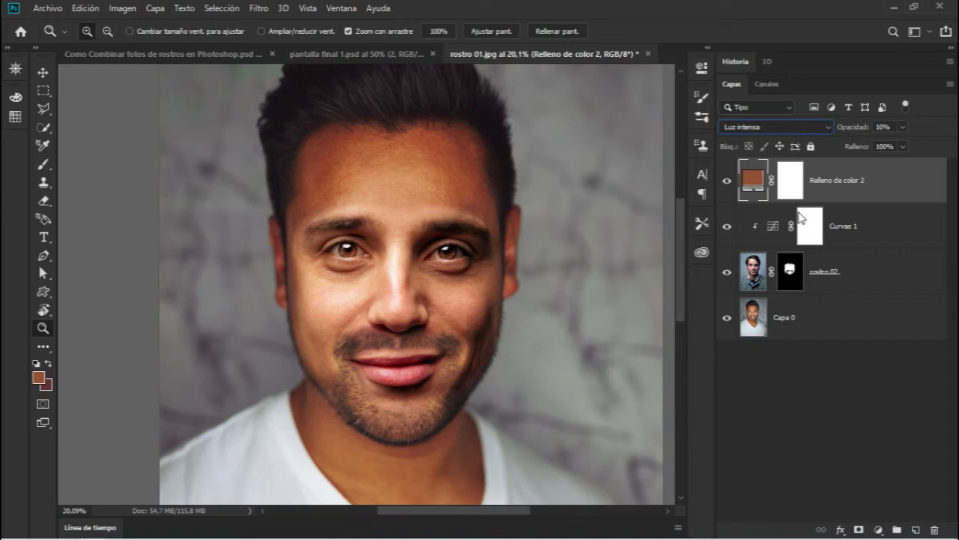
left_click(830, 235)
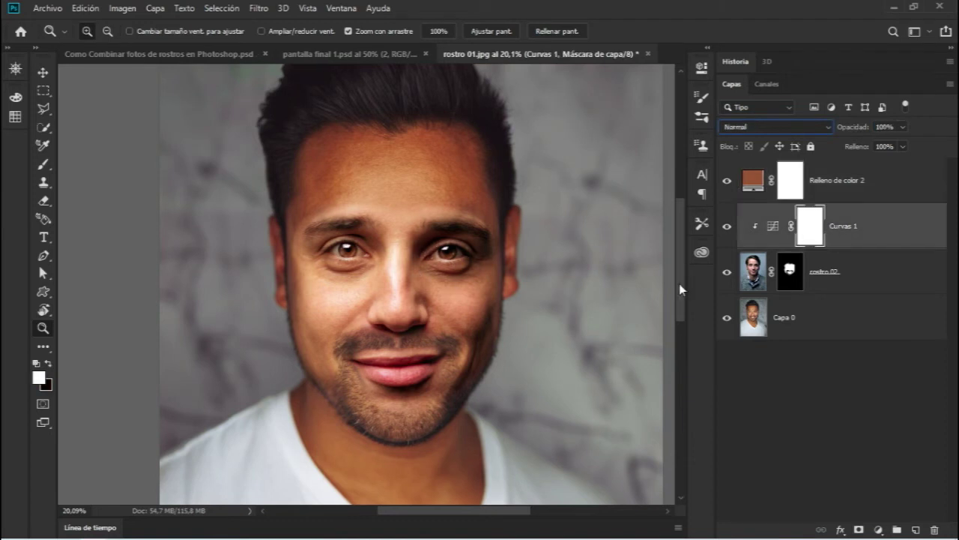
left_click_drag(390, 273, 436, 217)
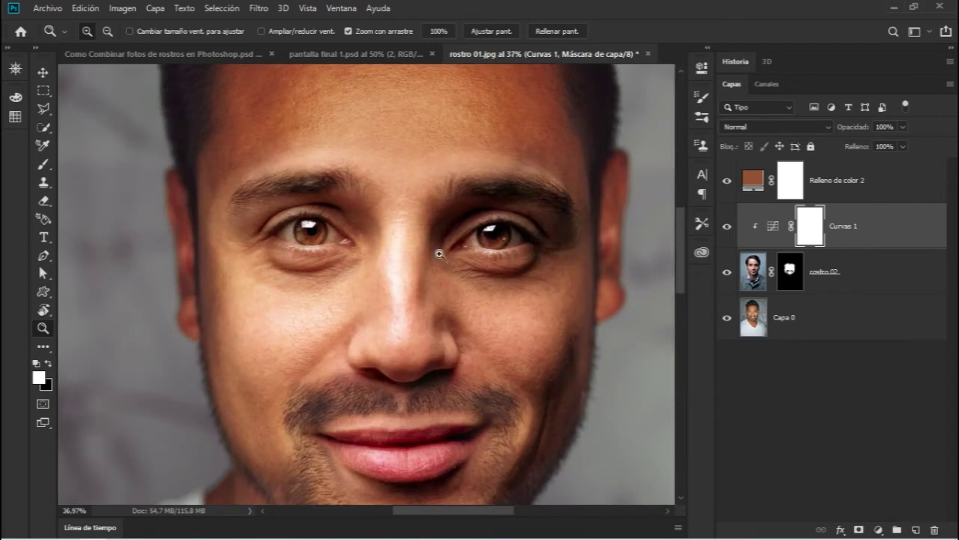
left_click_drag(522, 272, 508, 270)
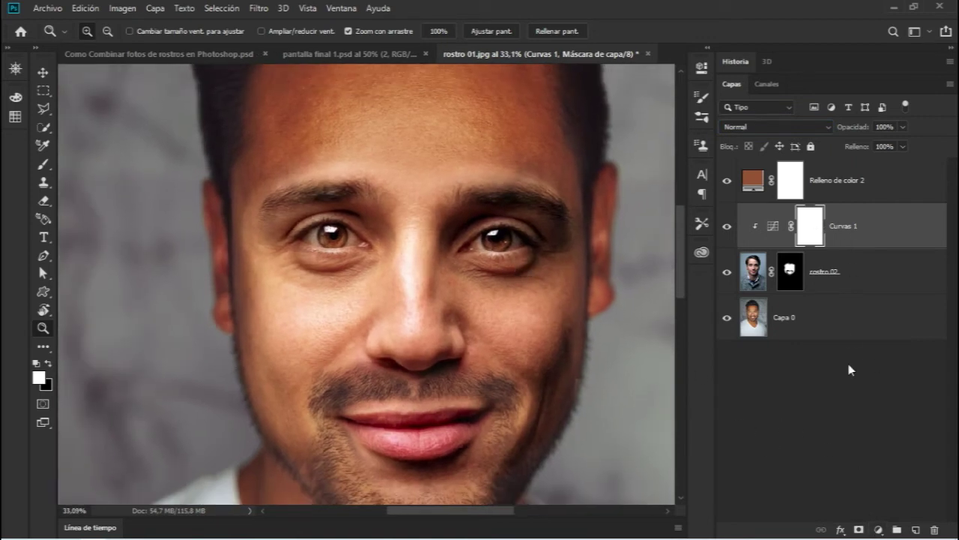
left_click(874, 527)
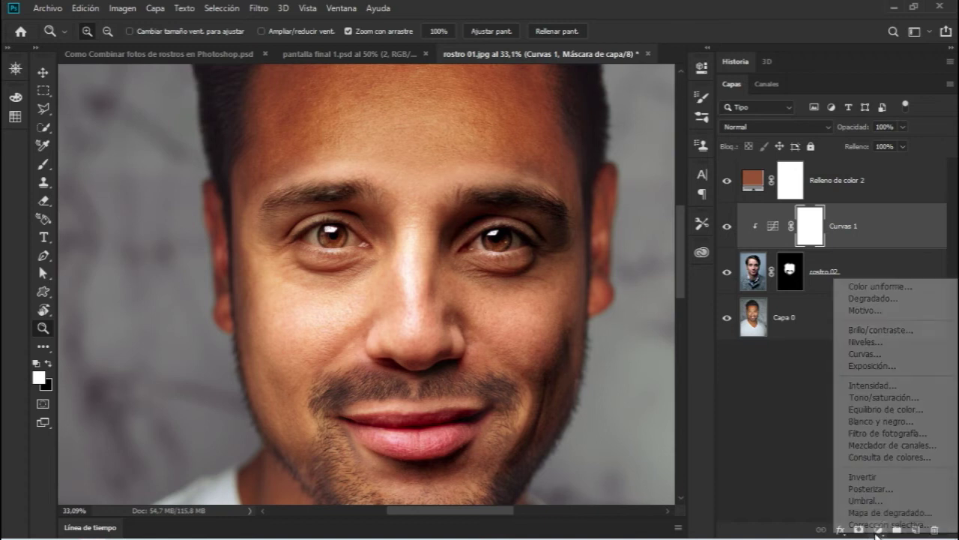
Add a Brillo/contraste layer clipped to the face with Brillo -39 and Contraste -3.
left_click(882, 331)
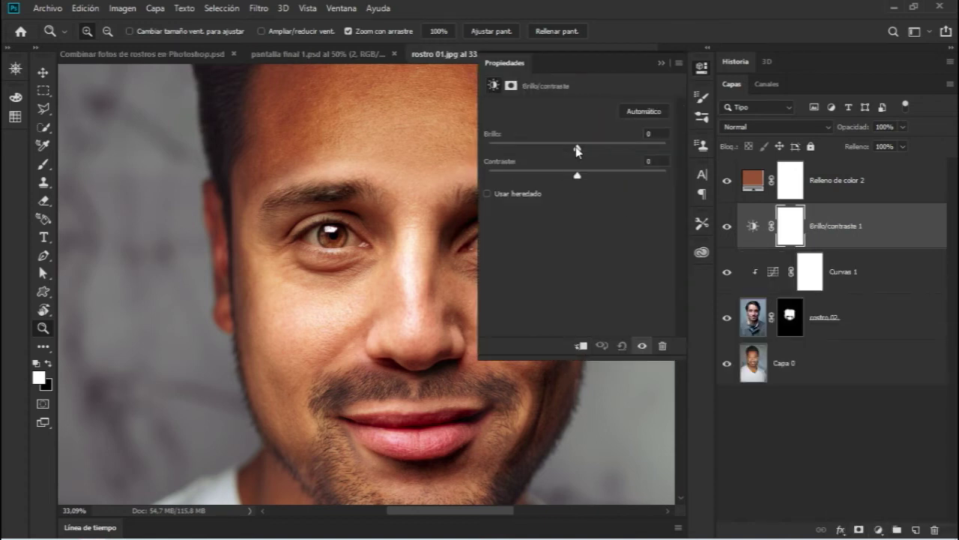
left_click_drag(577, 149, 563, 146)
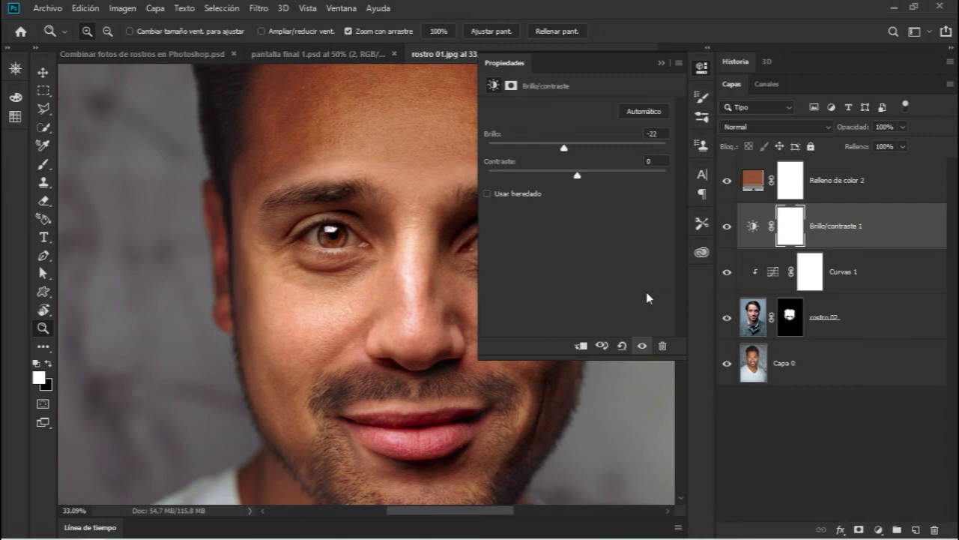
left_click(582, 346)
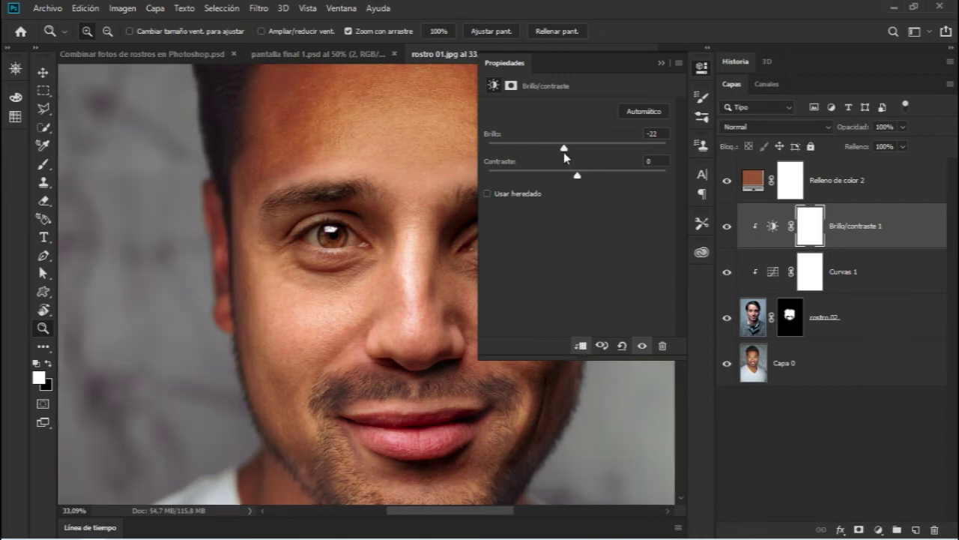
mouse_move(566, 147)
left_mouse_down()
mouse_move(555, 150)
mouse_move(563, 152)
left_mouse_up()
mouse_move(579, 175)
left_mouse_down()
mouse_move(554, 177)
mouse_move(581, 177)
mouse_move(545, 152)
mouse_move(574, 152)
mouse_move(557, 155)
left_mouse_up()
left_click(661, 65)
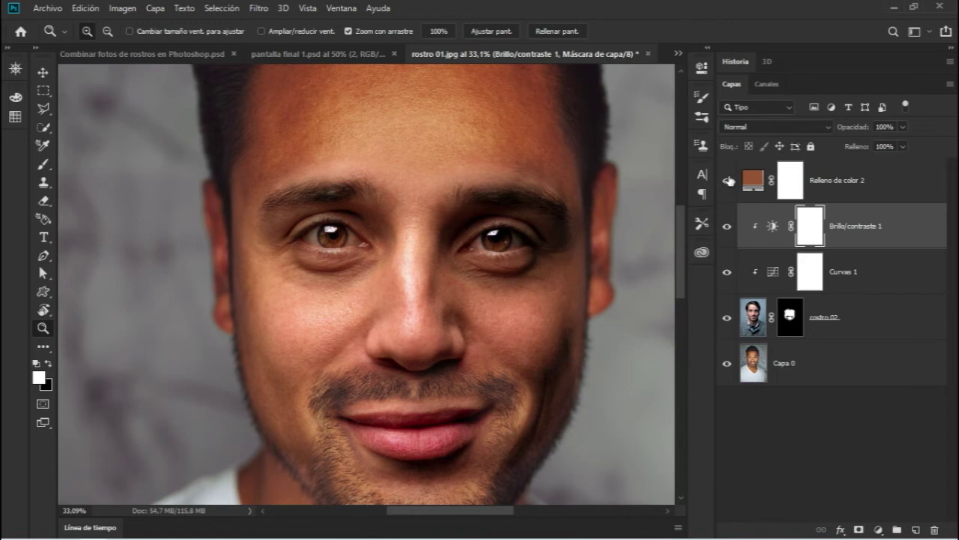
Make Relleno de color 2 visible and lower its fill to 57%, comparing it on and off.
left_click(539, 229, "alt")
left_click(842, 180)
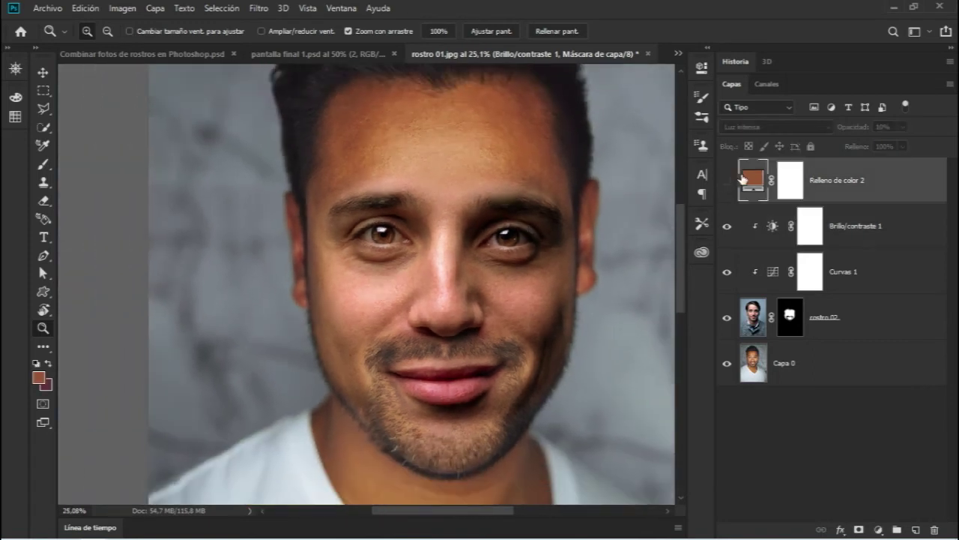
left_click(726, 180)
key("shift+alt+h")
key("1")
left_click_drag(861, 147, 833, 152)
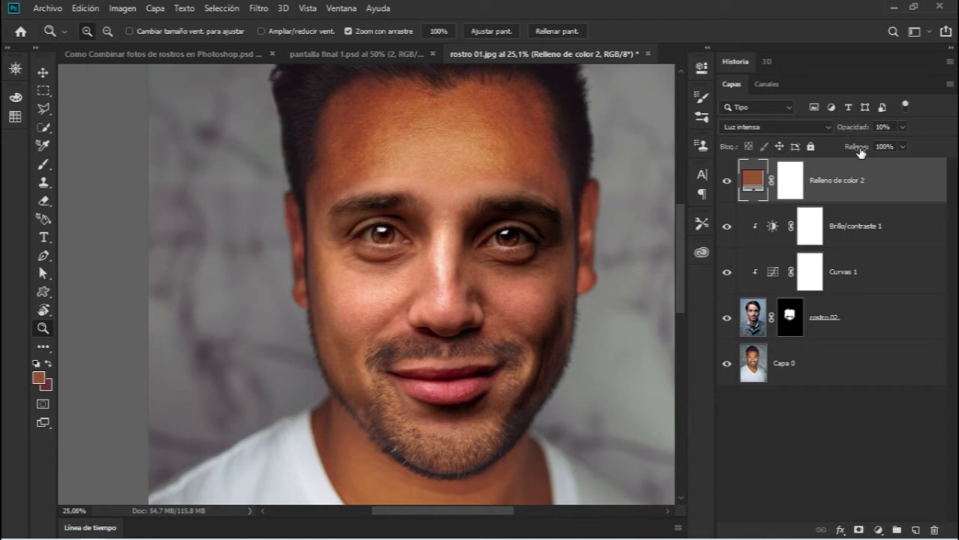
left_click_drag(832, 152, 813, 161)
left_click(725, 182)
left_click(726, 184)
left_click_drag(510, 165, 471, 169)
left_click_drag(349, 202, 415, 197)
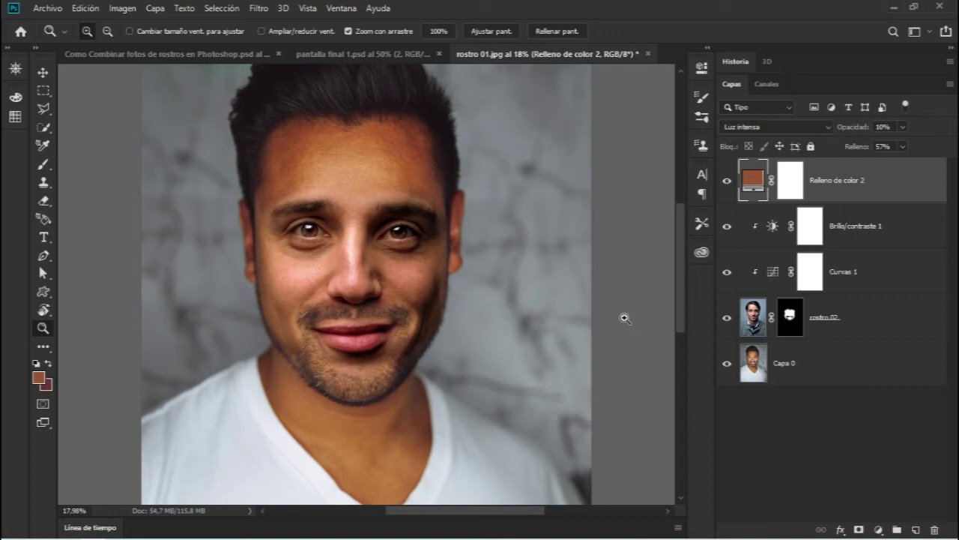
left_click(870, 323)
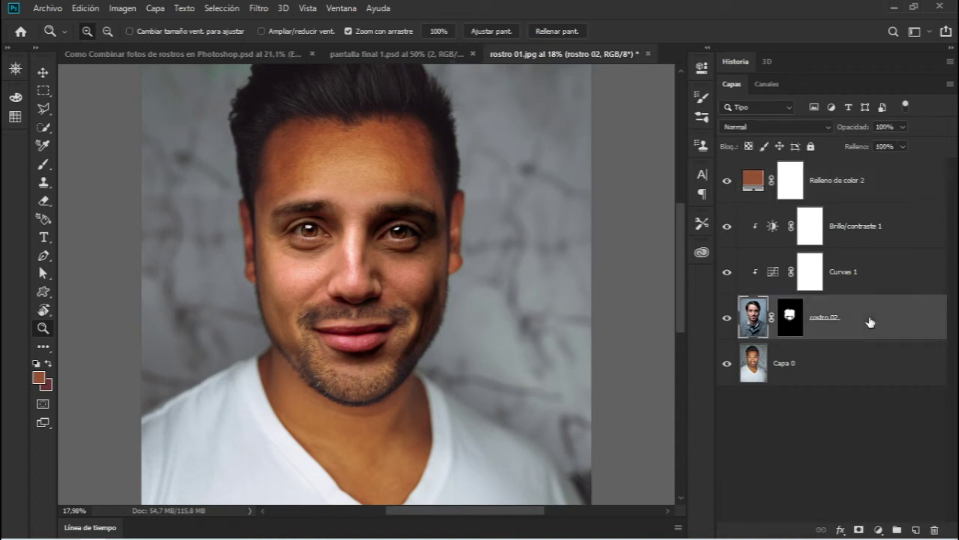
Open Sombras/iluminaciones on rostro 02 and roughly lower colour correction and midtone contrast.
left_click(122, 8)
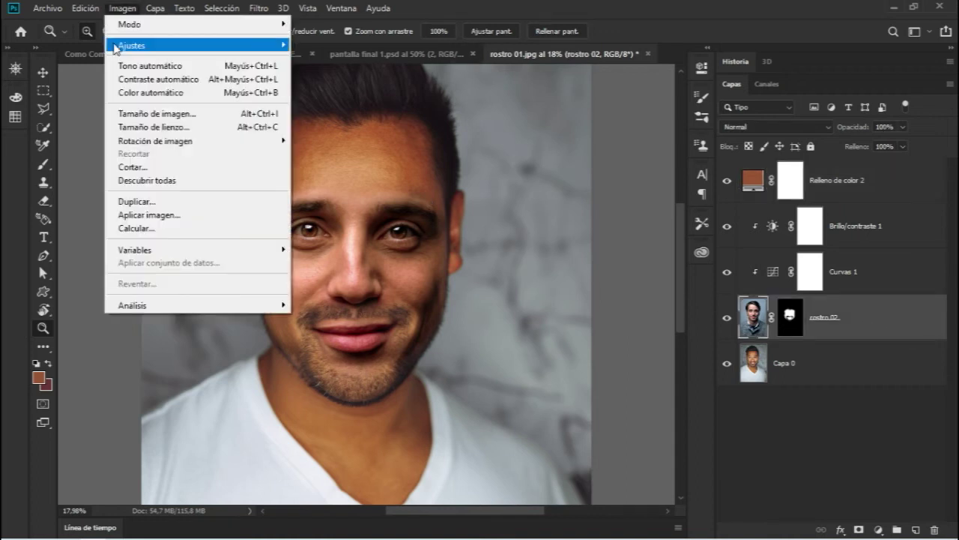
mouse_move(195, 45)
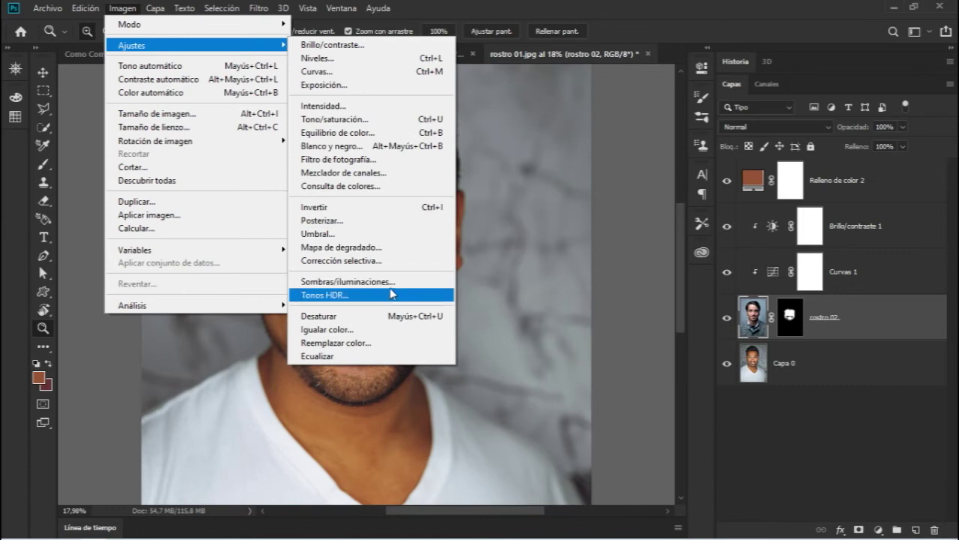
left_click(433, 282)
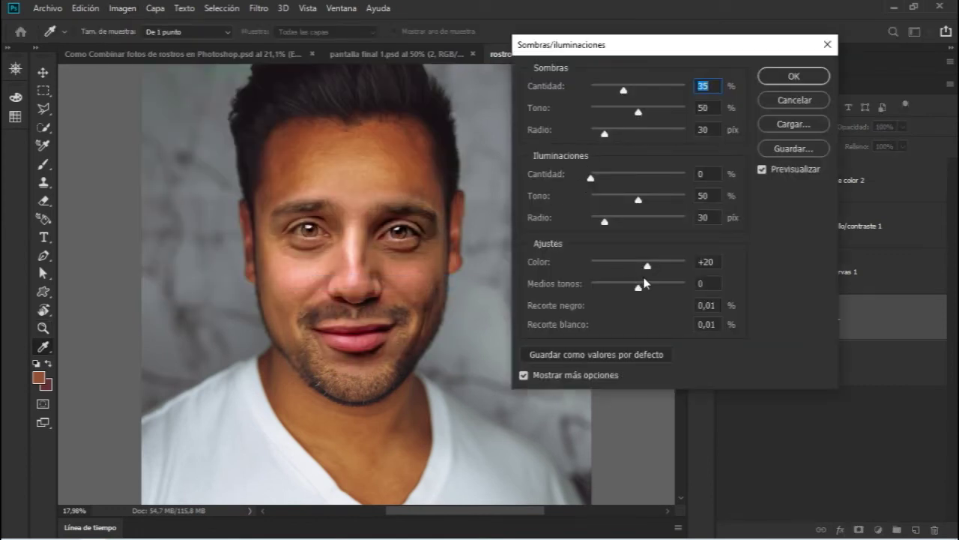
left_click_drag(649, 266, 634, 271)
mouse_move(642, 292)
left_mouse_down()
mouse_move(628, 292)
mouse_move(640, 293)
mouse_move(639, 270)
mouse_move(658, 273)
mouse_move(637, 268)
left_mouse_up()
left_click_drag(602, 180, 610, 177)
left_click_drag(638, 200, 614, 221)
mouse_move(637, 265)
left_mouse_down()
mouse_move(653, 268)
mouse_move(636, 265)
left_mouse_up()
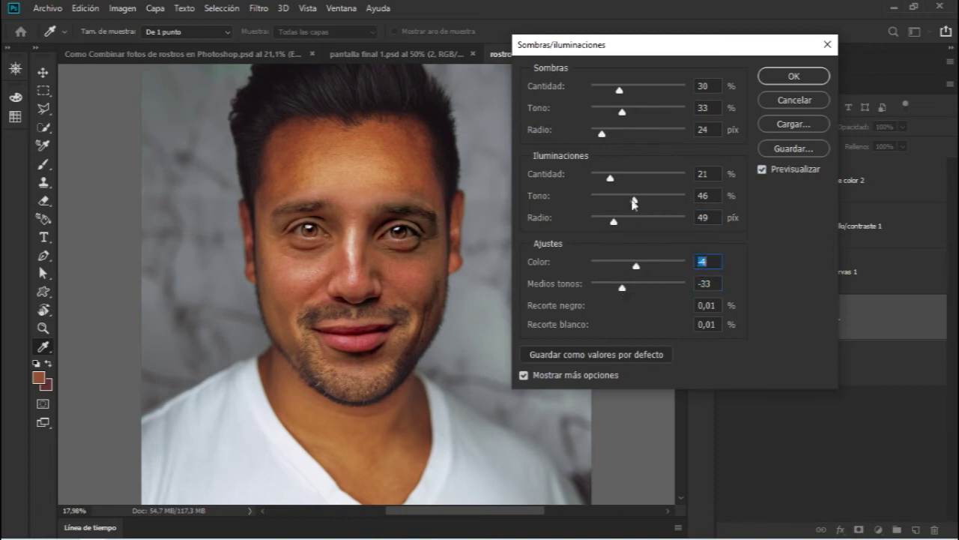
left_click(762, 169)
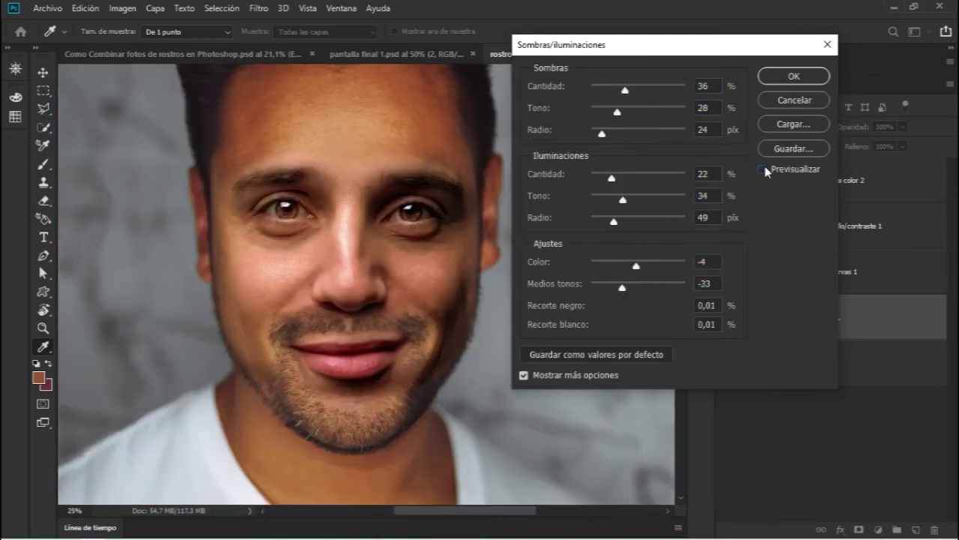
left_click(762, 169)
left_click_drag(713, 52, 723, 62)
Enter shadows amount 35, highlights tone 35, radius 50, and midtone contrast -32.
double_click(716, 96)
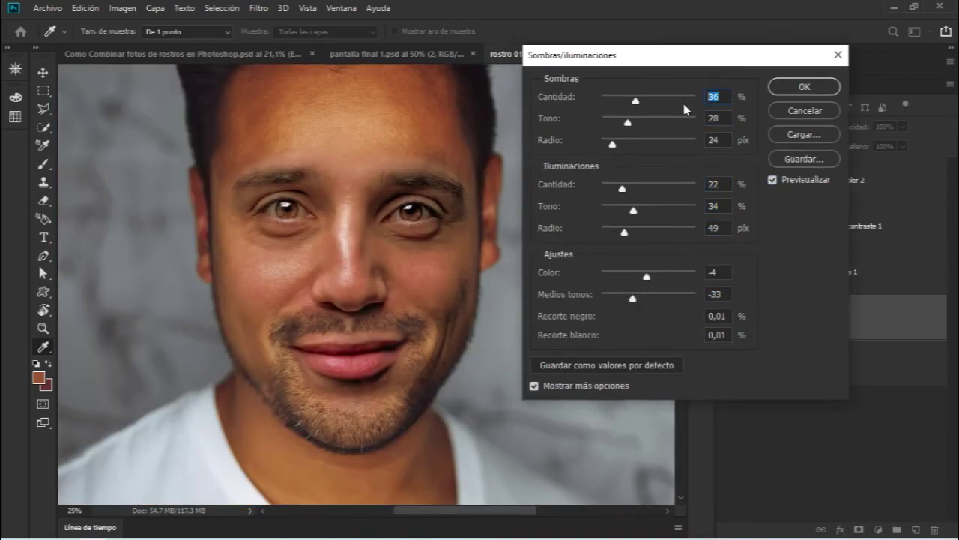
type("35")
type("30")
type("25")
double_click(711, 184)
double_click(724, 206)
type("35")
key("Tab")
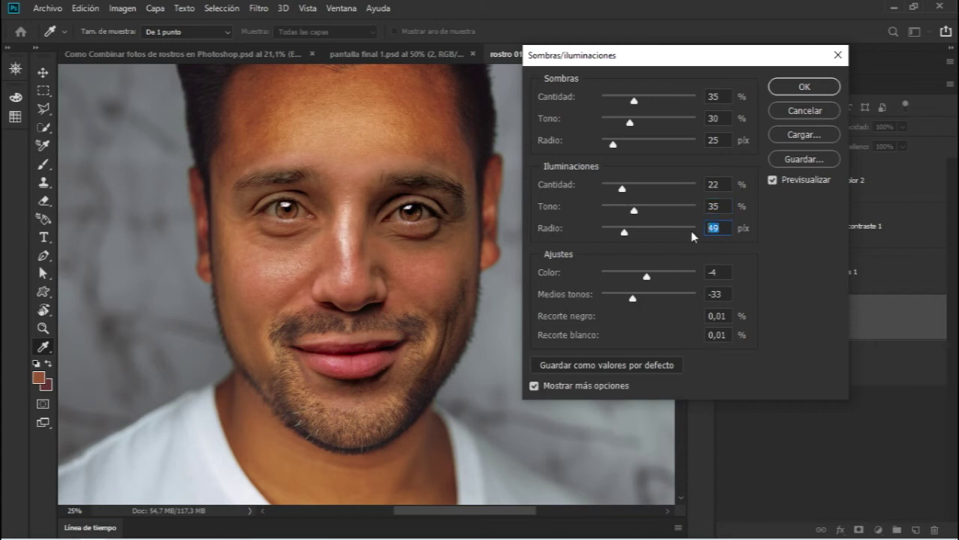
type("50")
double_click(717, 276)
key("Up")
Compare the preview on and off, then apply the Sombras/iluminaciones correction.
left_click(772, 180)
left_click(773, 180)
left_click(774, 180)
left_click(776, 181)
left_click(781, 180)
left_click(785, 177)
left_click(789, 93)
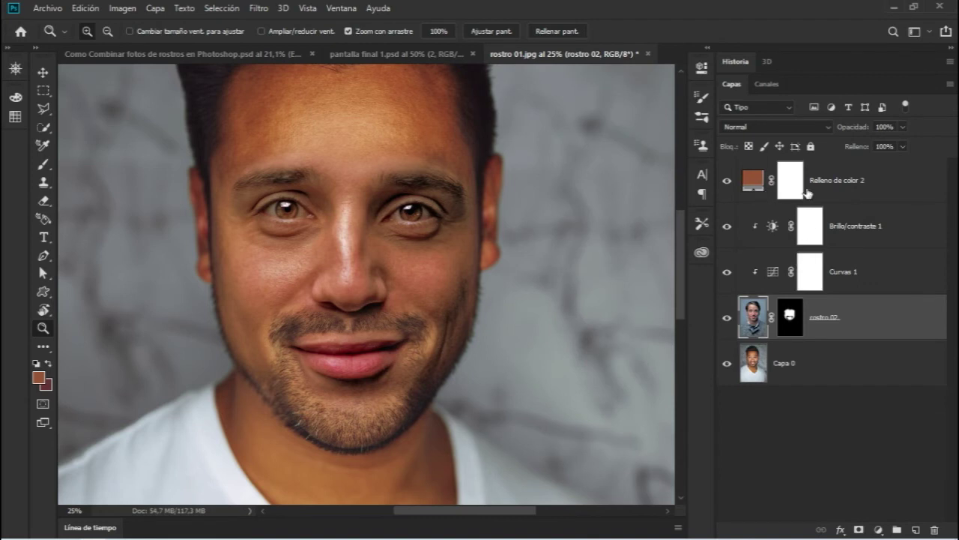
Raise Relleno de color 2's opacity to 34% and target the rostro 02 mask with the Brush.
left_click(832, 188)
left_click_drag(855, 131, 866, 127)
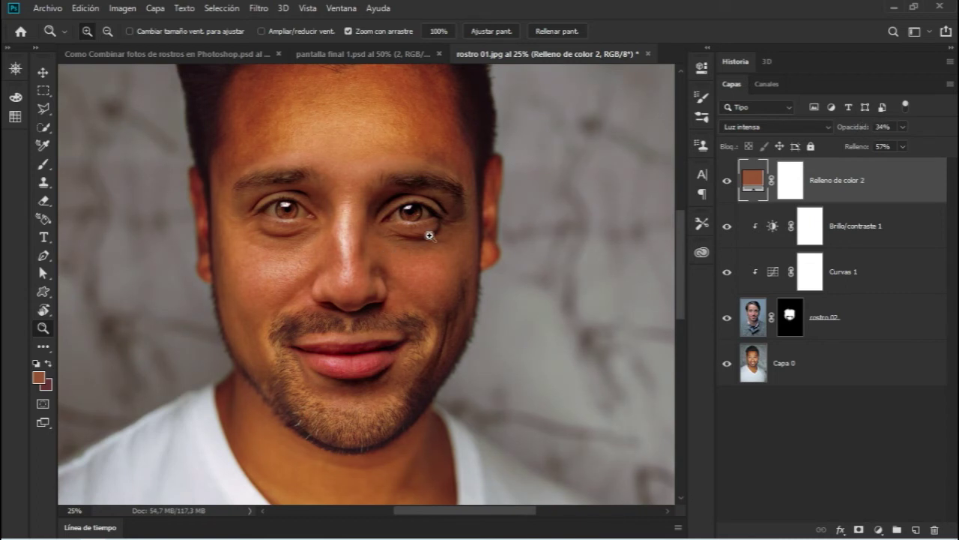
mouse_move(383, 135)
left_mouse_down()
mouse_move(422, 132)
mouse_move(430, 146)
left_mouse_up()
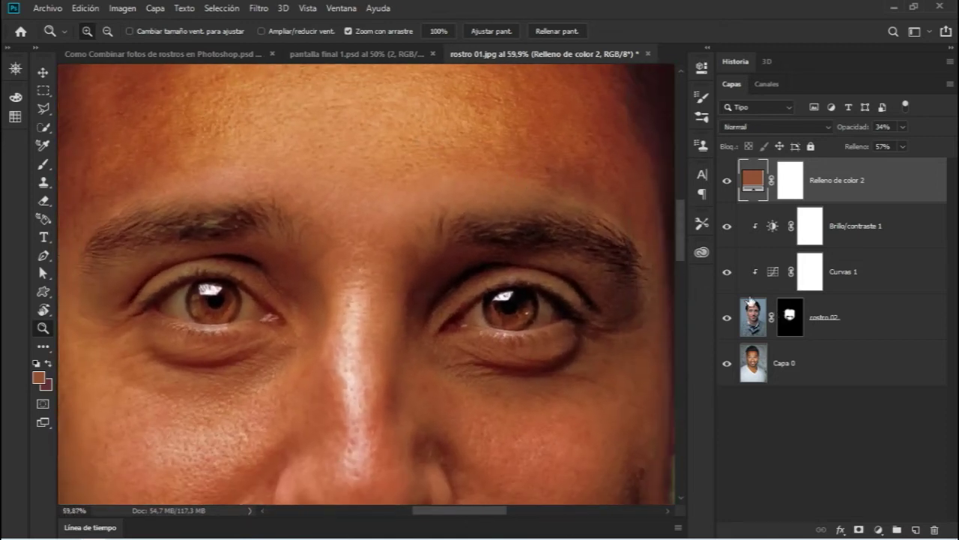
left_click(787, 316)
key("b")
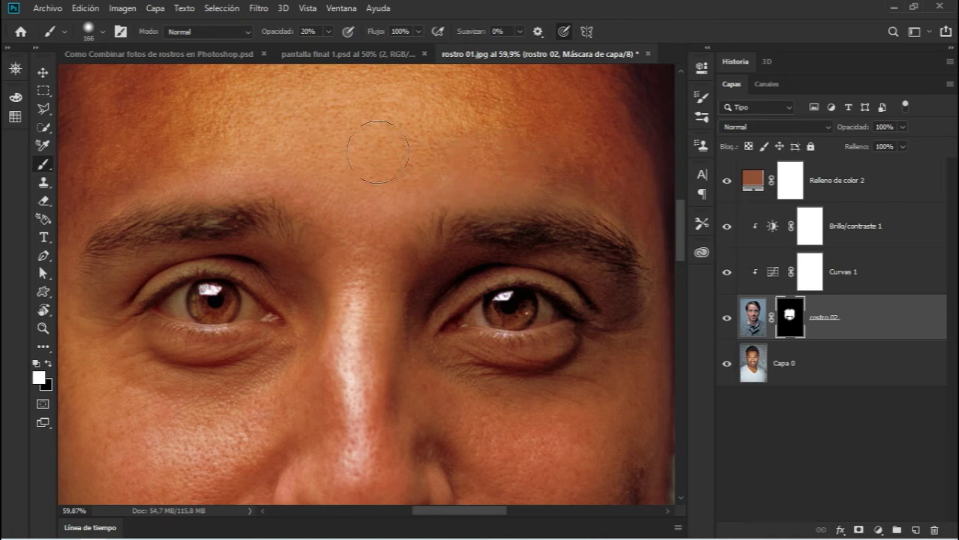
Change Brillo/contraste 1 to brightness -30 and contrast 15, then zoom out.
scroll(450, 251, "down", 5)
key("z")
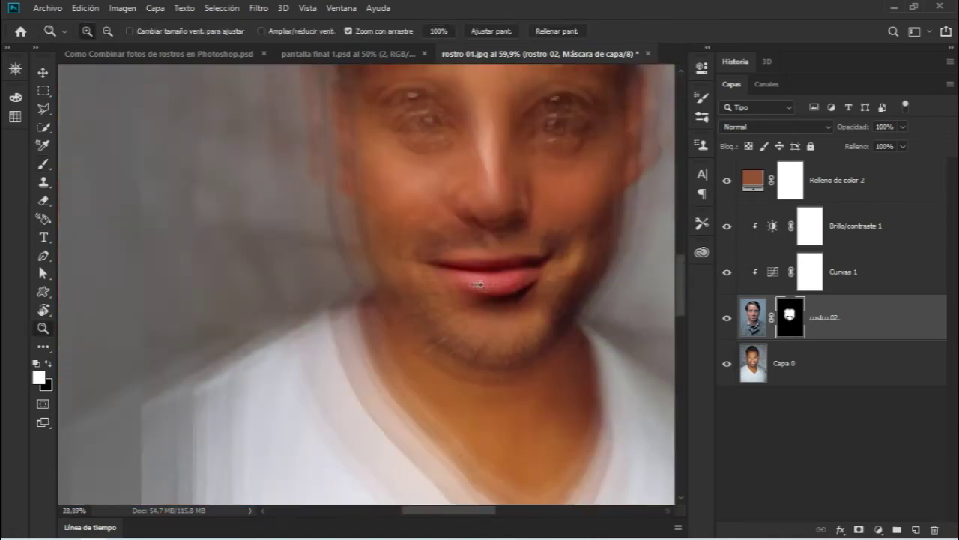
double_click(772, 225)
left_click_drag(546, 148, 558, 147)
left_click_drag(588, 176, 575, 177)
left_click(661, 62)
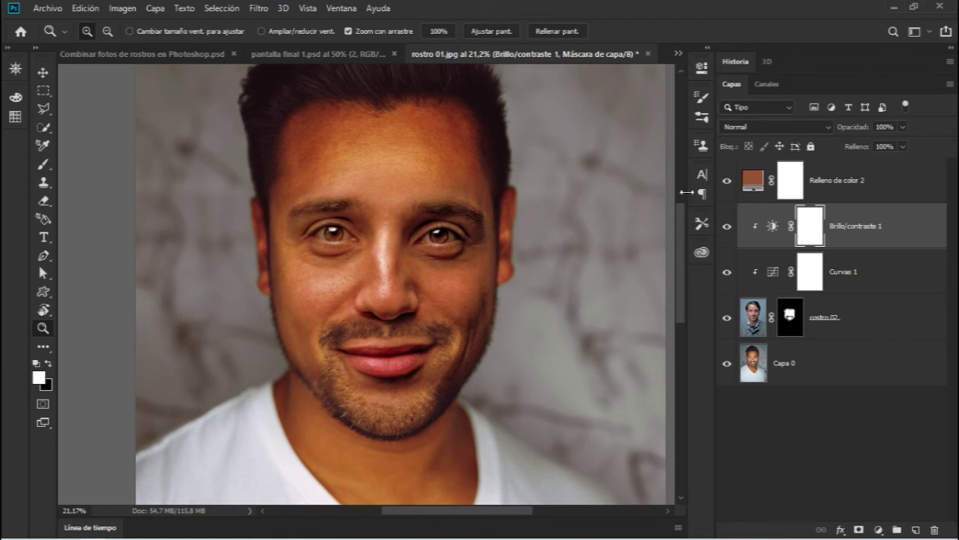
double_click(771, 228)
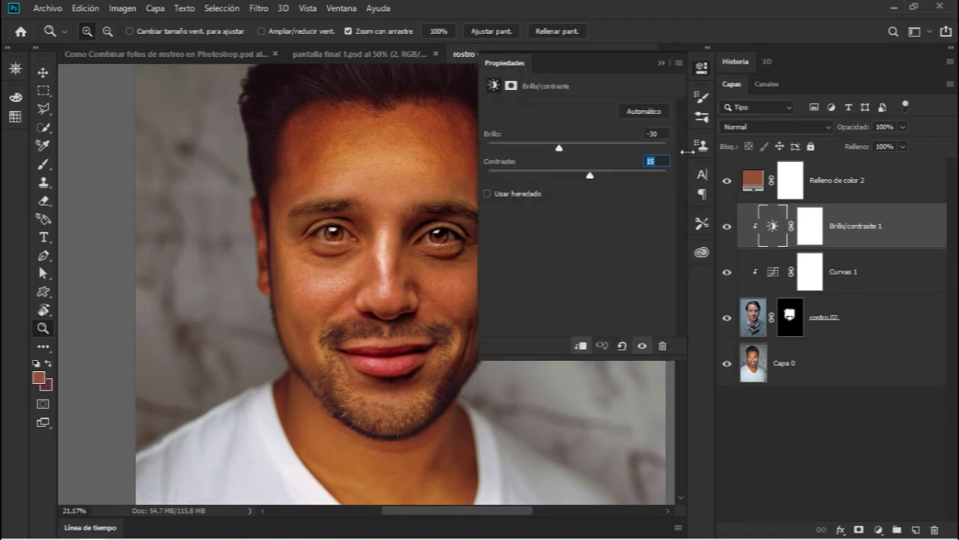
left_click(661, 63)
left_click_drag(554, 216, 552, 214)
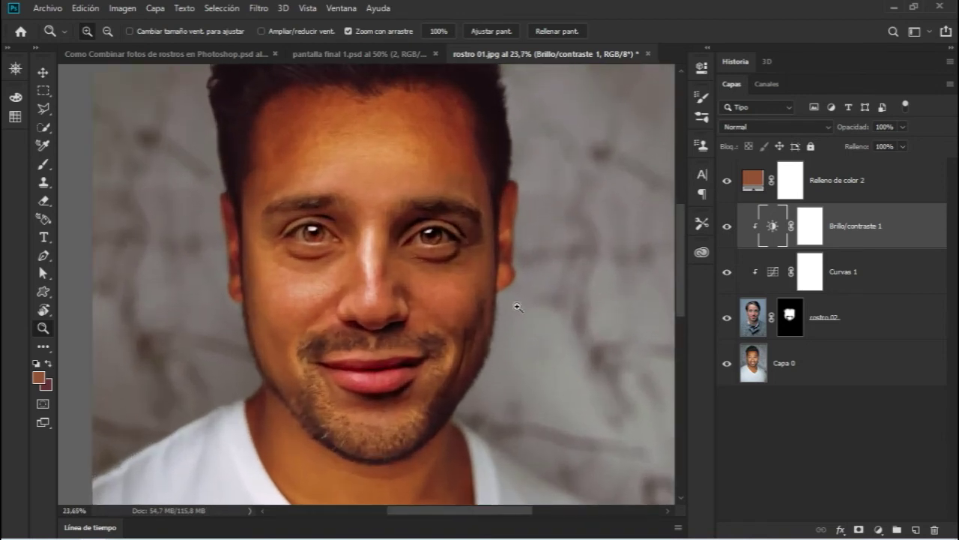
mouse_move(400, 416)
left_mouse_down()
mouse_move(508, 360)
mouse_move(488, 368)
mouse_move(525, 300)
mouse_move(482, 297)
left_mouse_up()
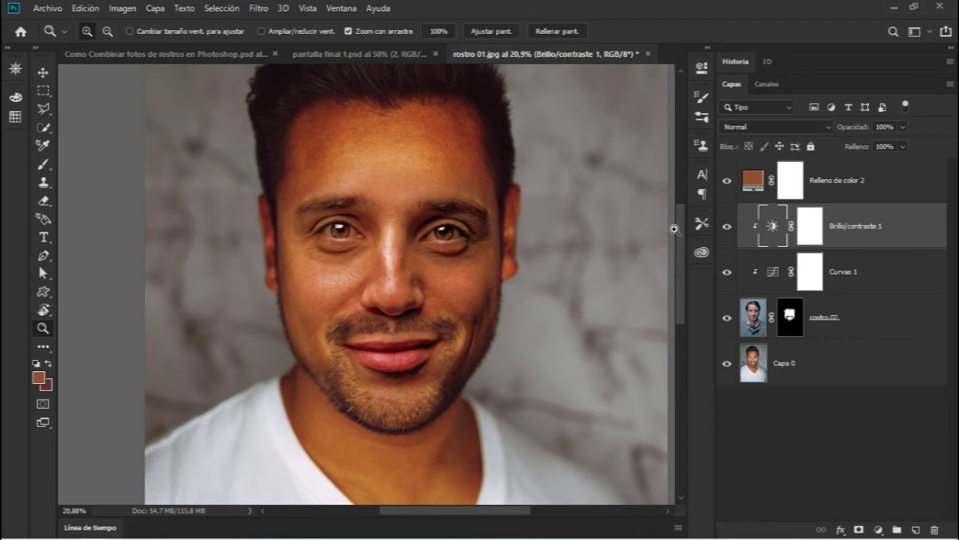
Compare the brown tint on and off, set Relleno de color 2 to 20% opacity, and zoom out.
scroll(678, 230, "up", 1)
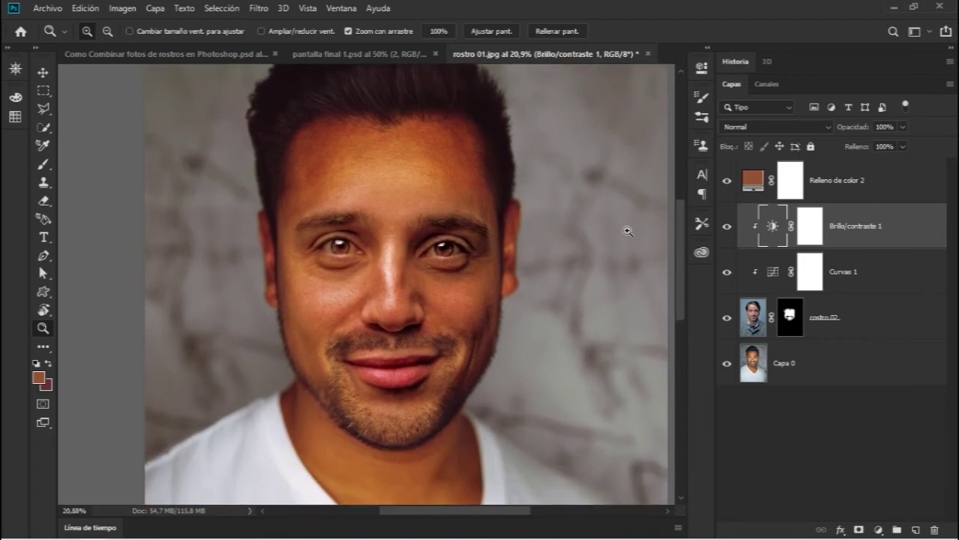
left_click(725, 181)
left_click(725, 181)
left_click(837, 185)
left_click(852, 128)
type("20")
left_click(727, 180)
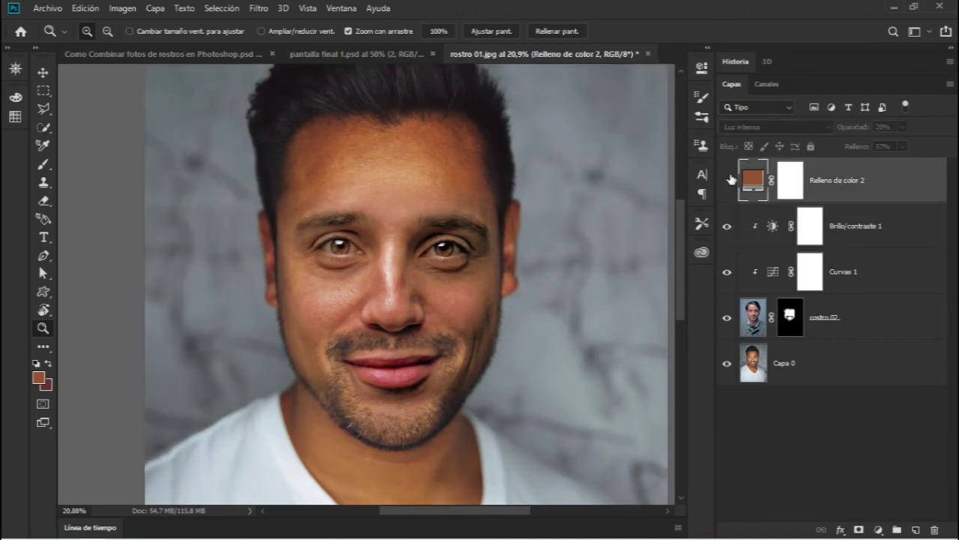
mouse_move(592, 189)
left_mouse_down()
mouse_move(571, 178)
mouse_move(588, 171)
left_mouse_up()
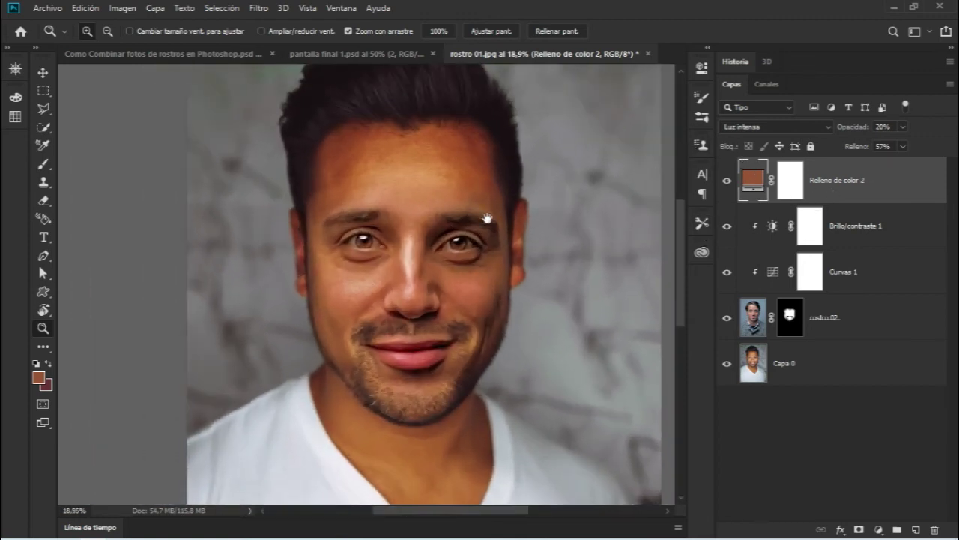
left_click_drag(488, 218, 507, 269)
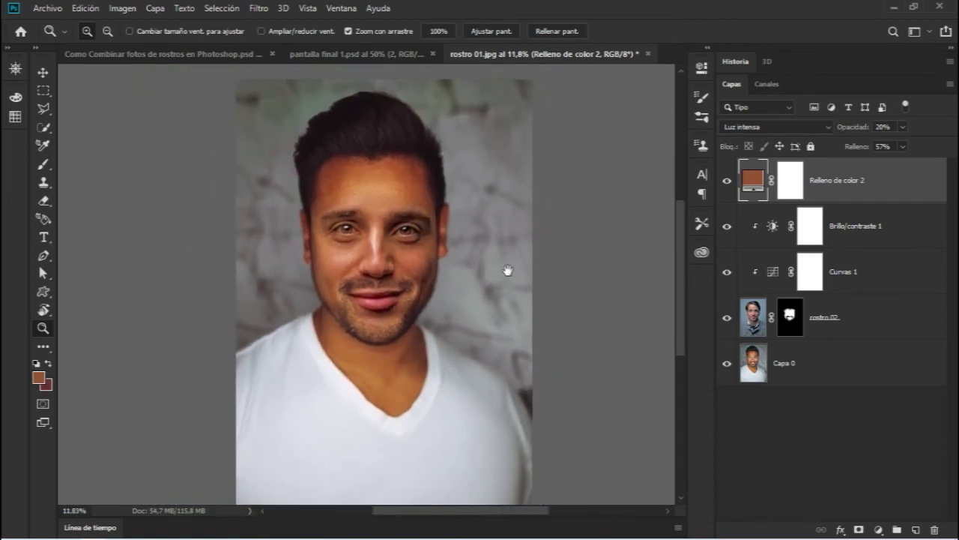
left_click_drag(485, 267, 497, 278)
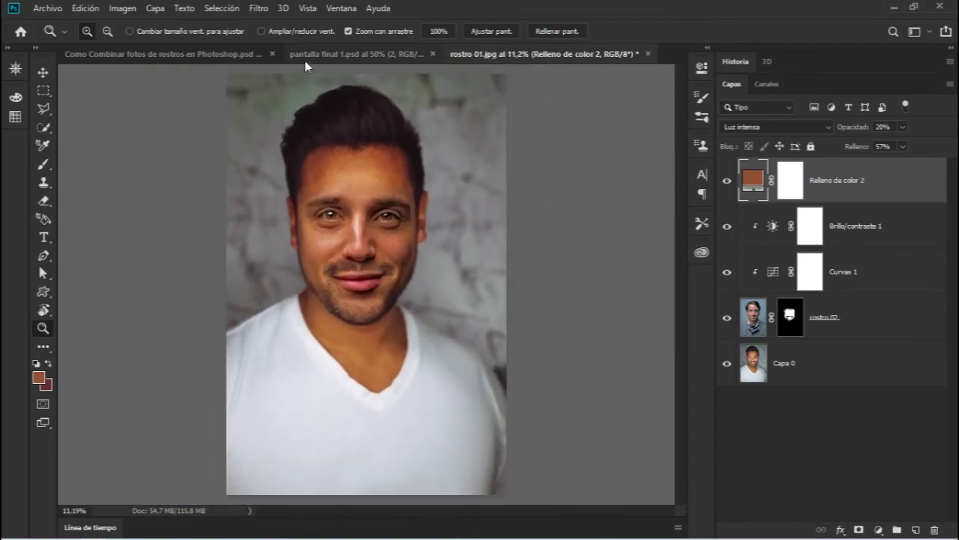
Select all, copy merged, and paste the composite as new layer Capa 1.
left_click(223, 8)
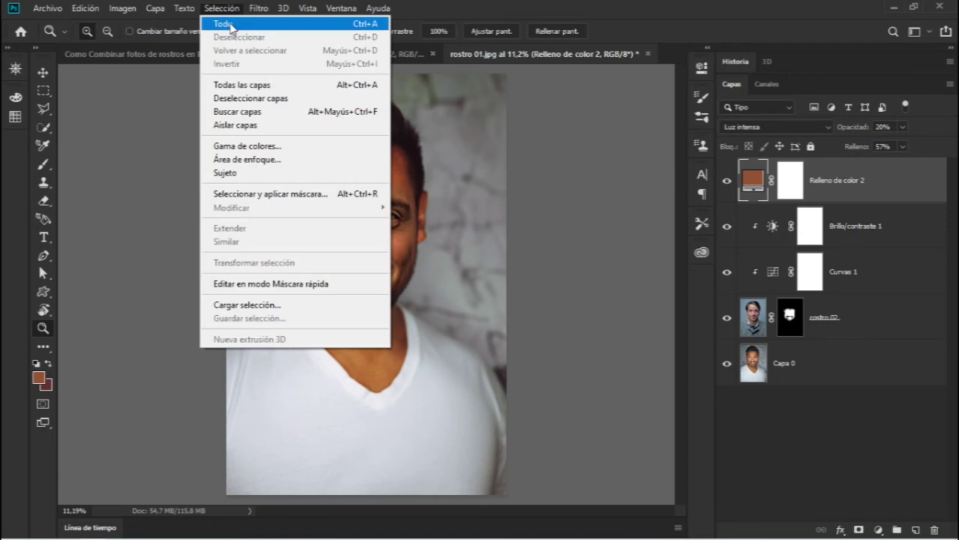
left_click(231, 26)
left_click(85, 8)
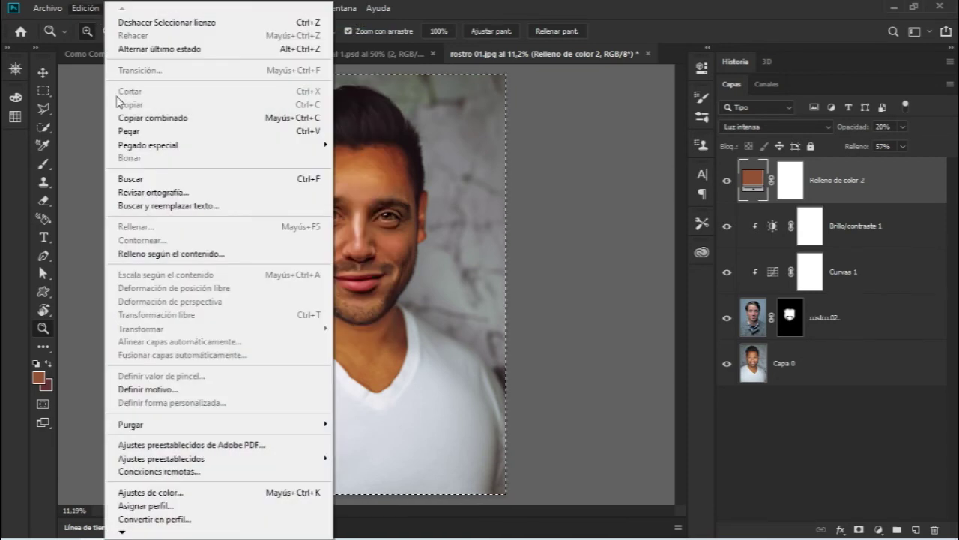
left_click(150, 117)
left_click(95, 10)
left_click(134, 131)
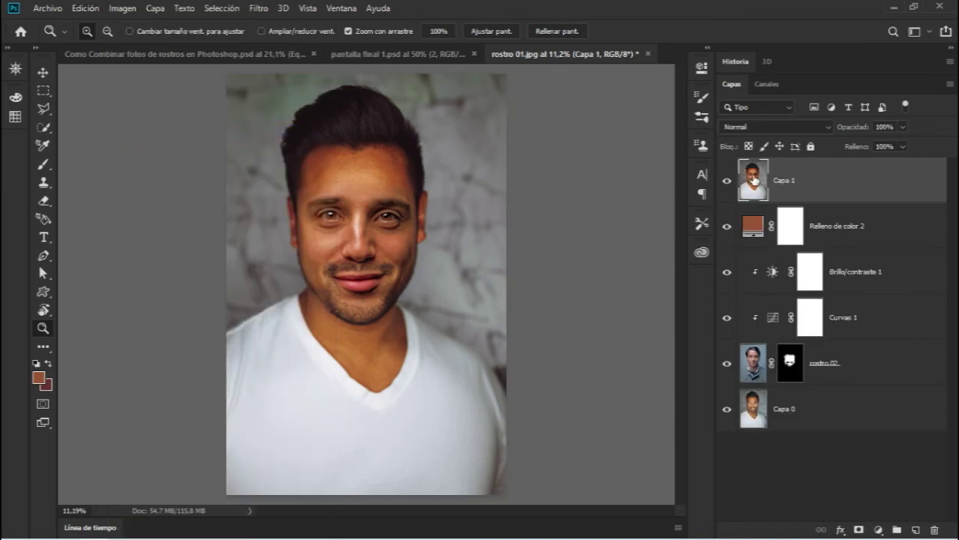
Convert Capa 1 into a smart object.
left_click_drag(351, 191, 546, 225)
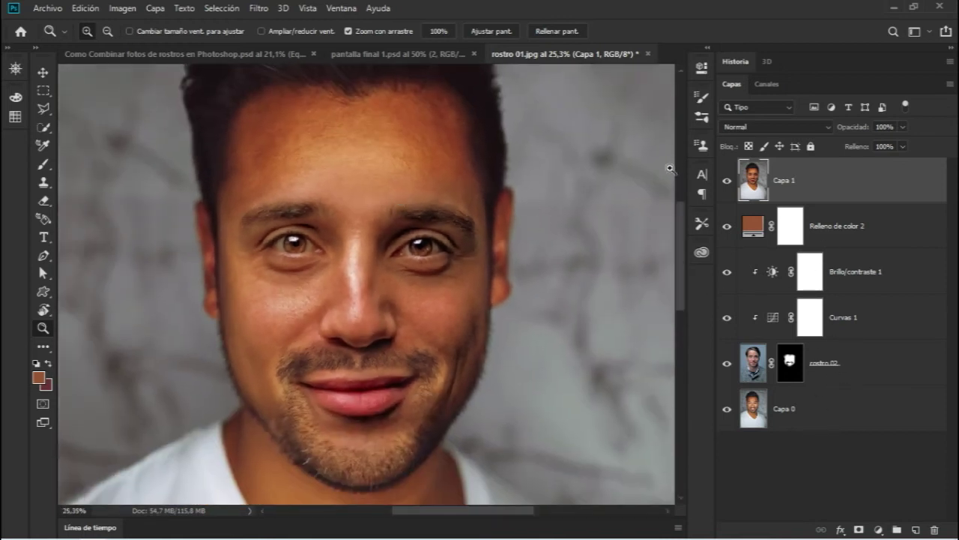
right_click(874, 178)
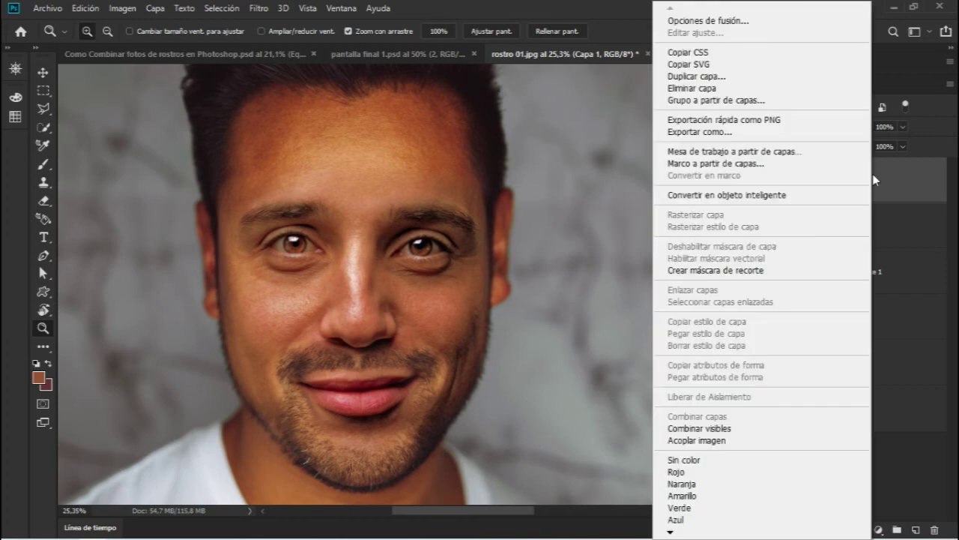
left_click(801, 198)
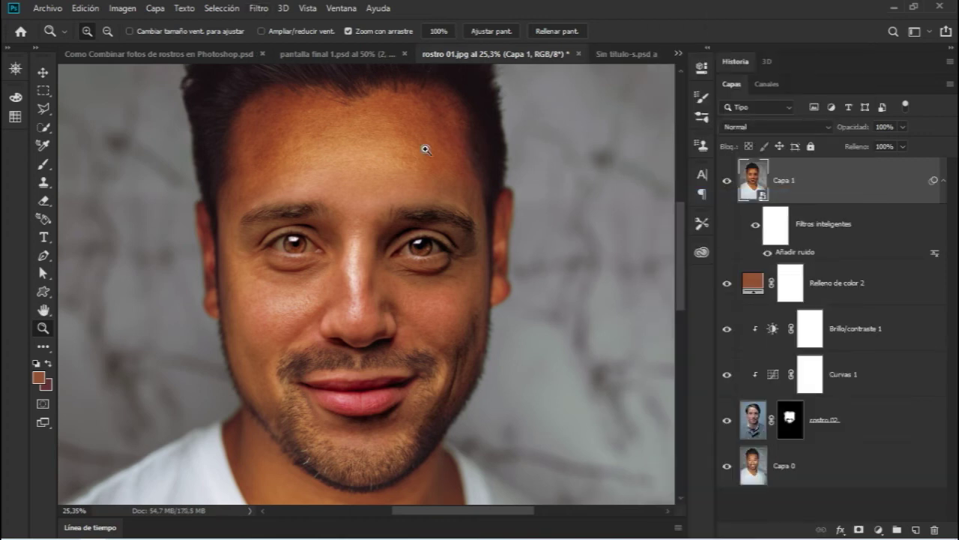
left_click(259, 10)
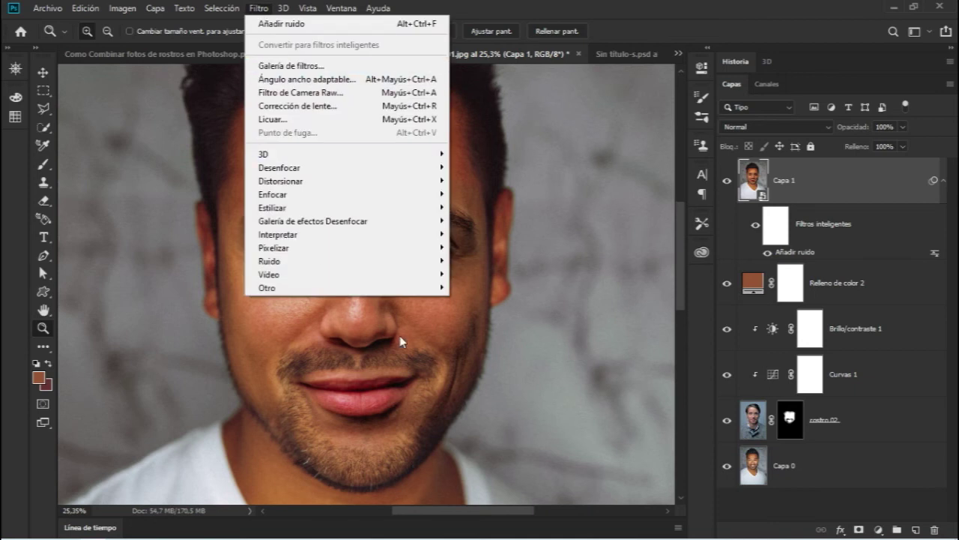
left_click(616, 55)
left_click(616, 56)
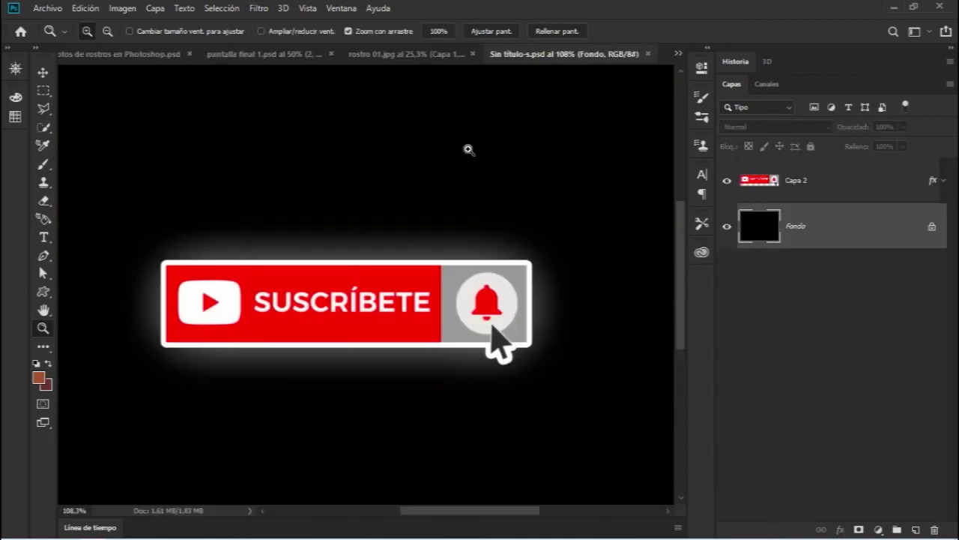
mouse_move(475, 151)
left_mouse_down()
mouse_move(450, 165)
mouse_move(435, 264)
left_mouse_up()
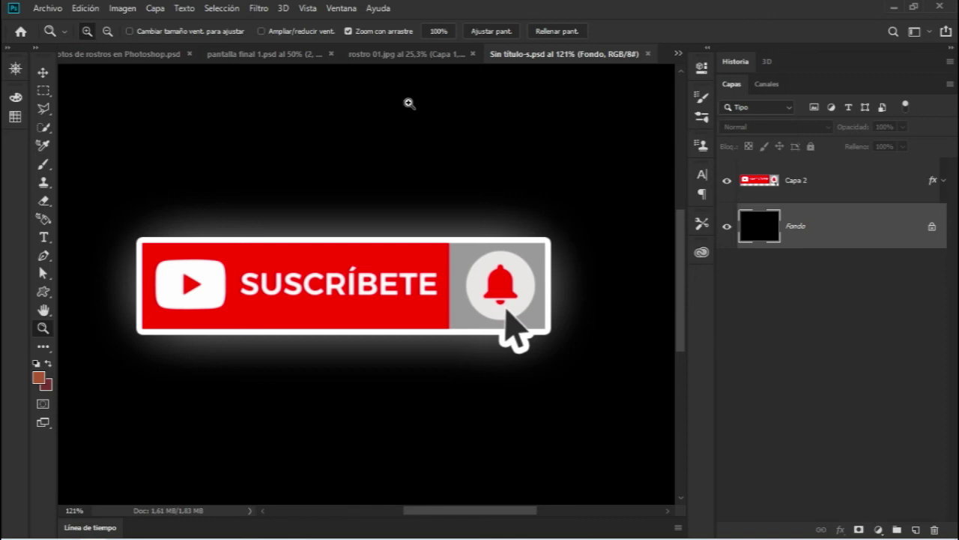
left_click(412, 55)
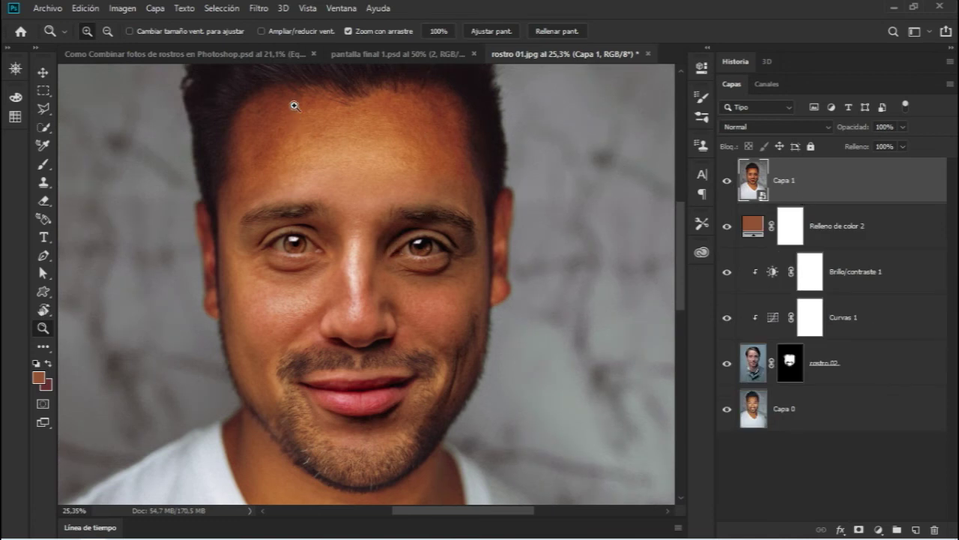
left_click(259, 8)
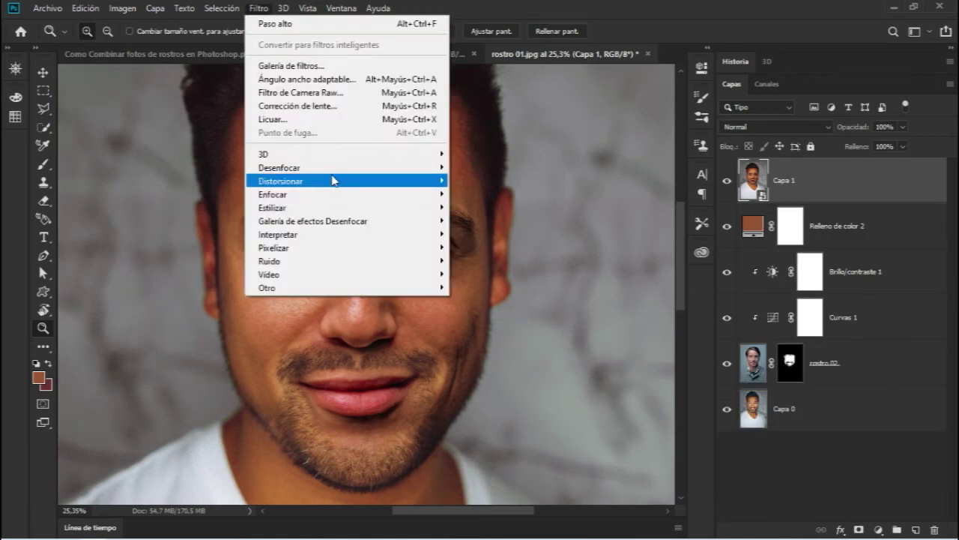
Cancel Máscara de enfoque and add 10% uniform monochromatic noise to Capa 1.
mouse_move(345, 194)
left_click(507, 261)
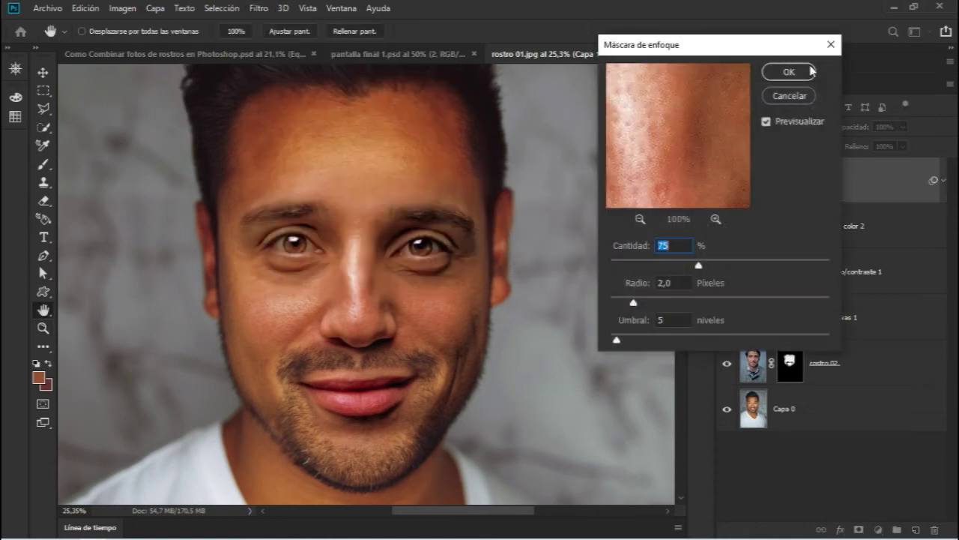
left_click(789, 95)
left_click(259, 9)
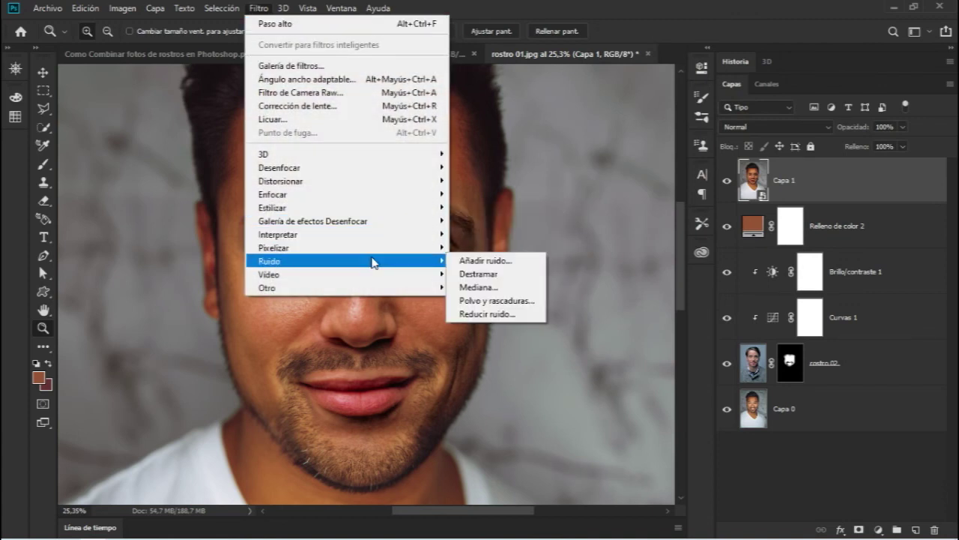
mouse_move(344, 260)
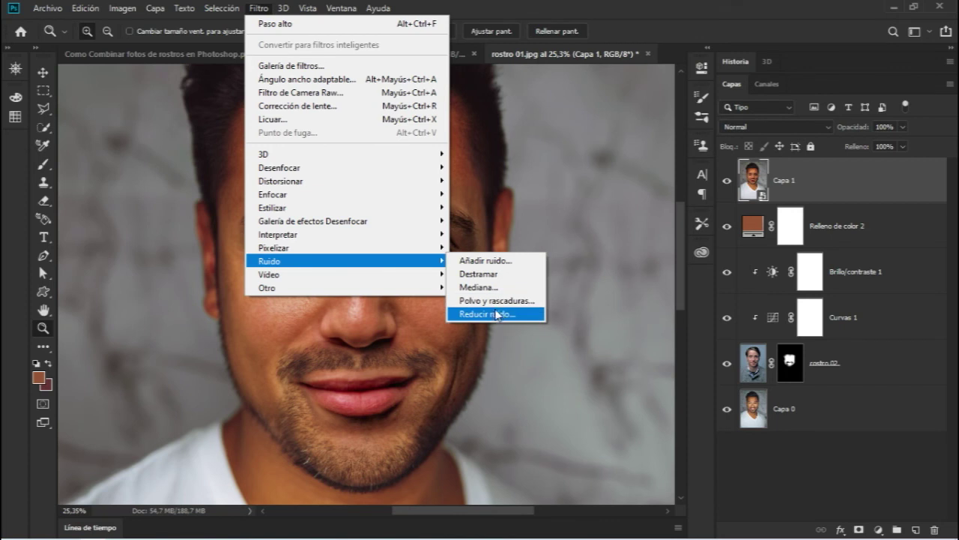
left_click(491, 260)
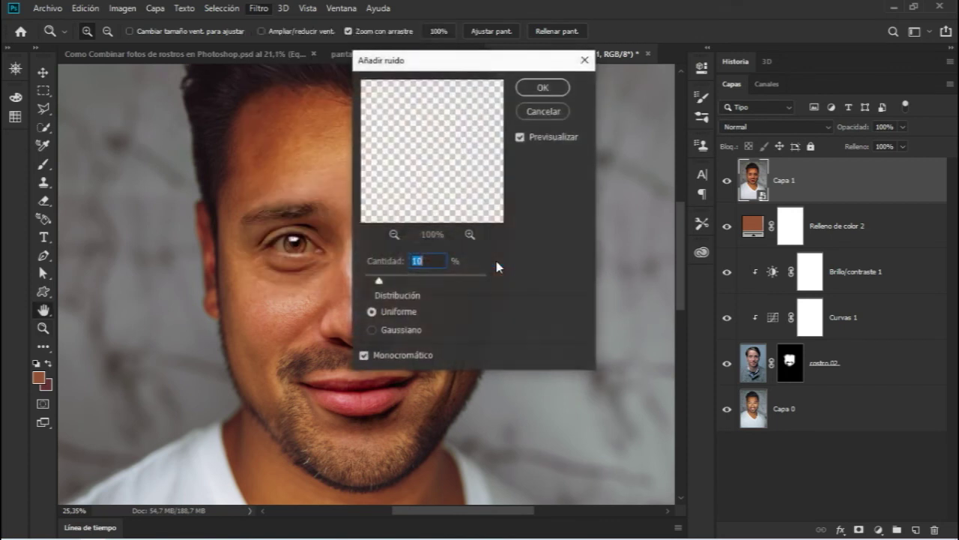
left_click_drag(437, 169, 474, 204)
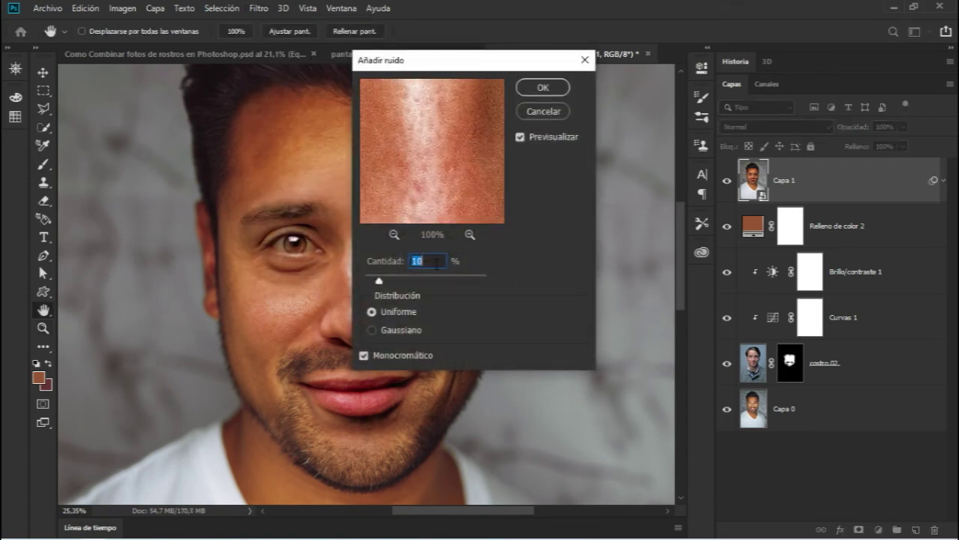
left_click_drag(467, 172, 437, 125)
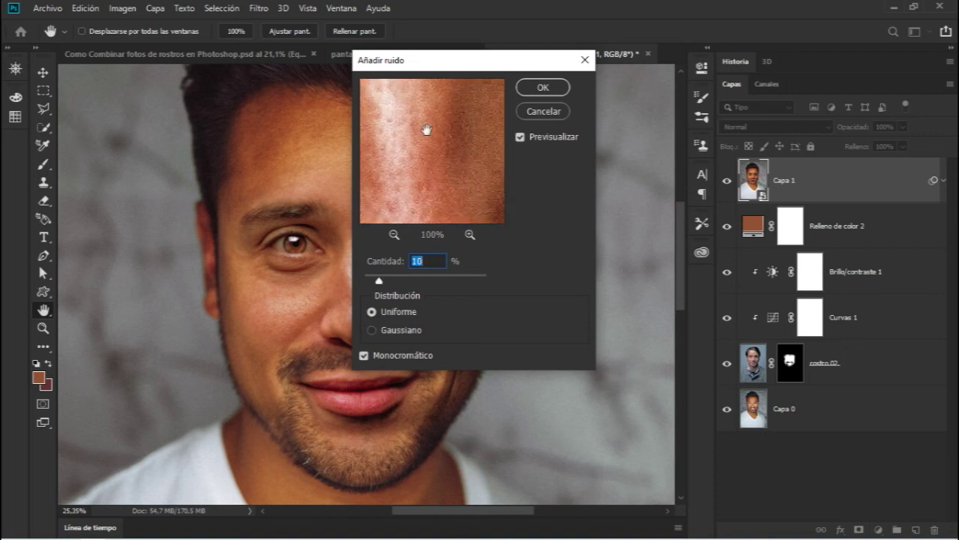
left_click(519, 138)
left_click(532, 90)
Apply Máscara de enfoque to Capa 1: amount 75%, radius 2,0 px, threshold 5 levels.
key("ctrl+plus")
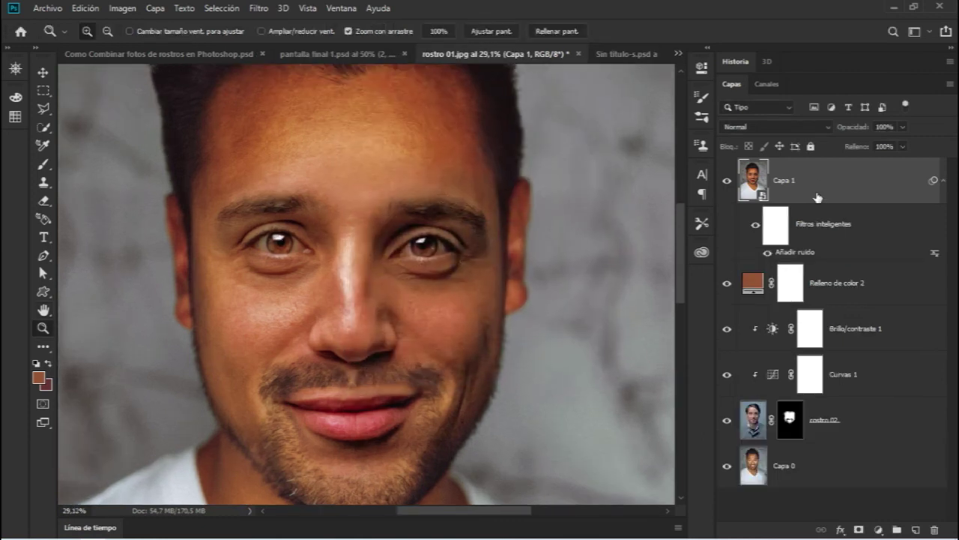
left_click(259, 10)
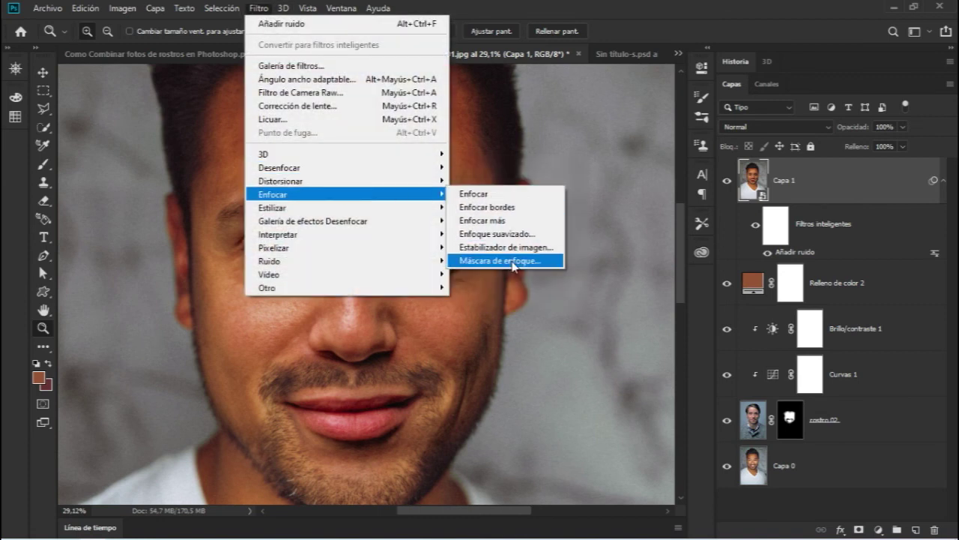
mouse_move(347, 194)
left_click(514, 259)
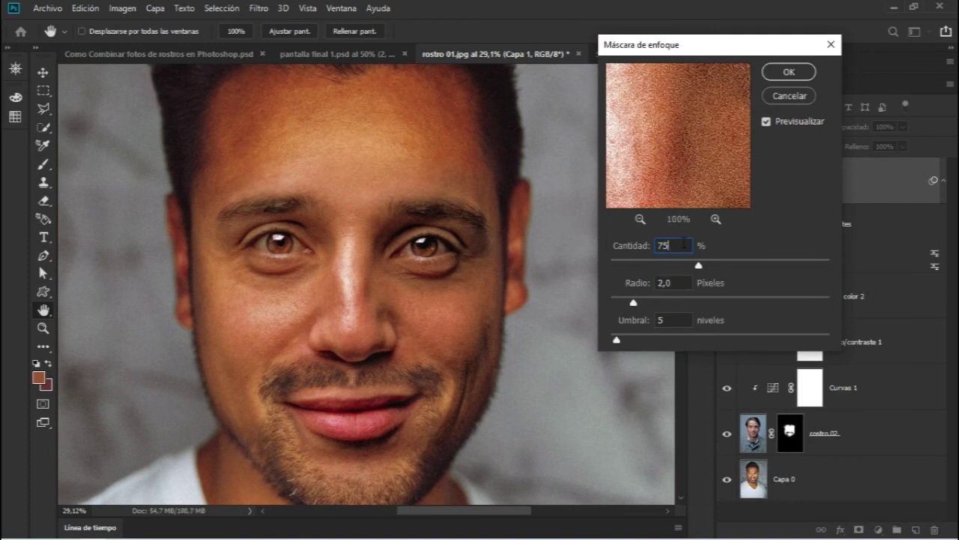
key("Tab")
left_click(683, 315)
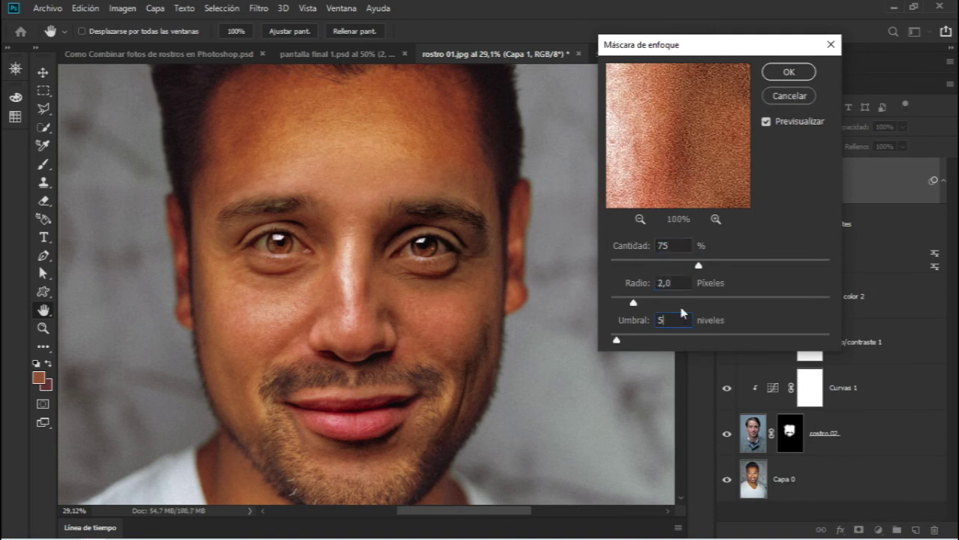
left_click(766, 121)
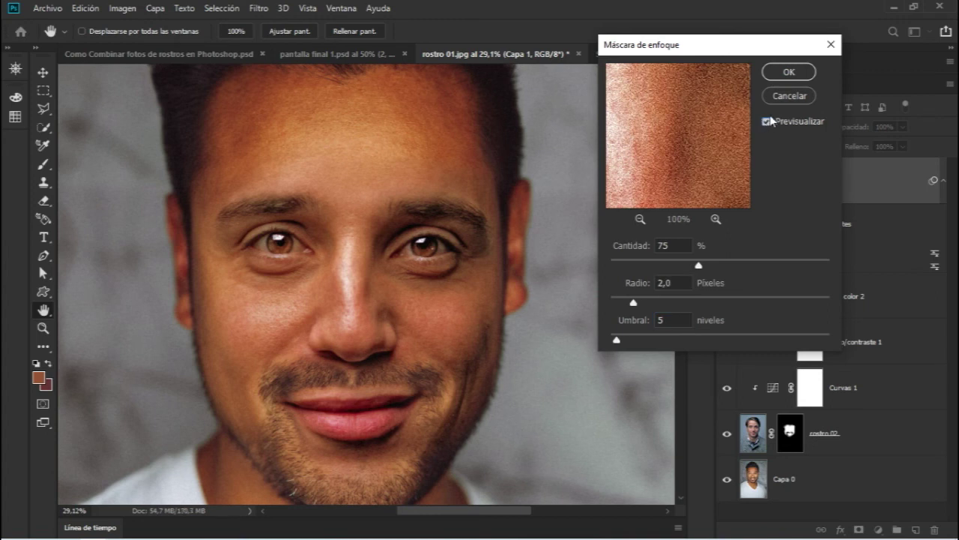
left_click(783, 72)
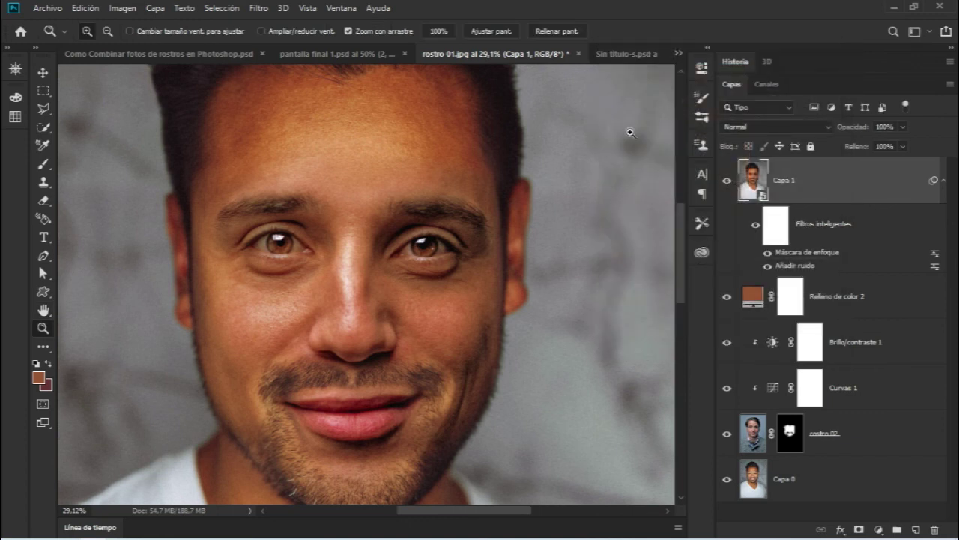
left_click(259, 9)
mouse_move(300, 288)
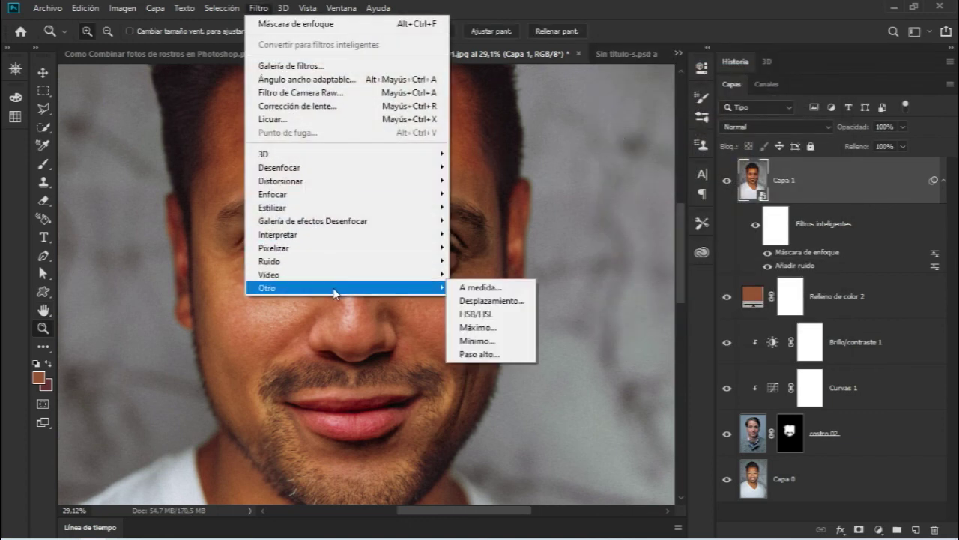
Apply a Paso alto filter with 2,0-pixel radius to Capa 1.
left_click(479, 354)
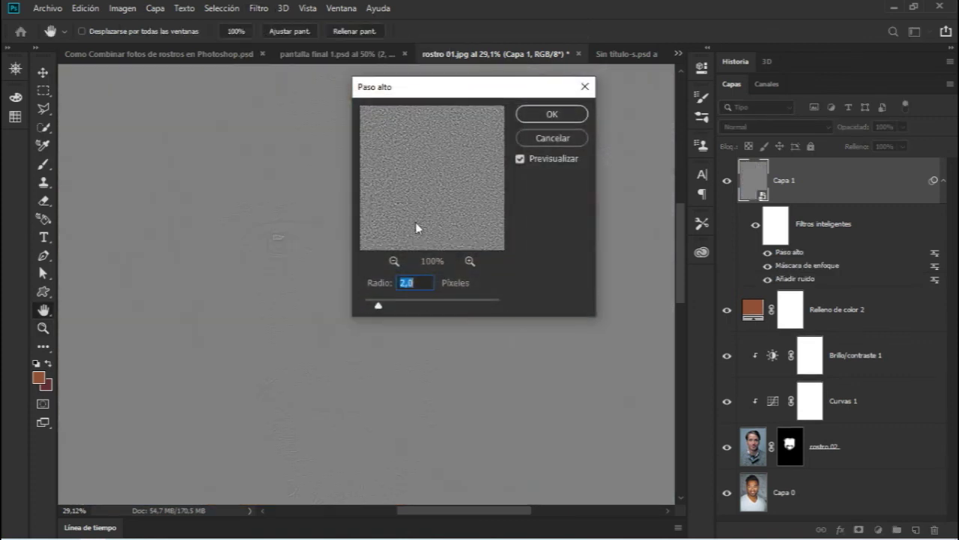
left_click_drag(417, 225, 486, 203)
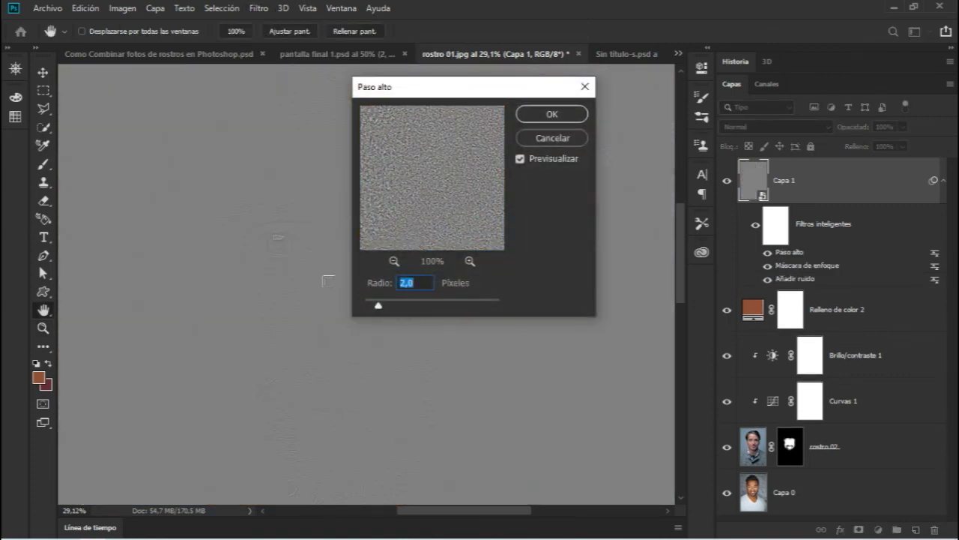
left_click_drag(409, 93, 528, 90)
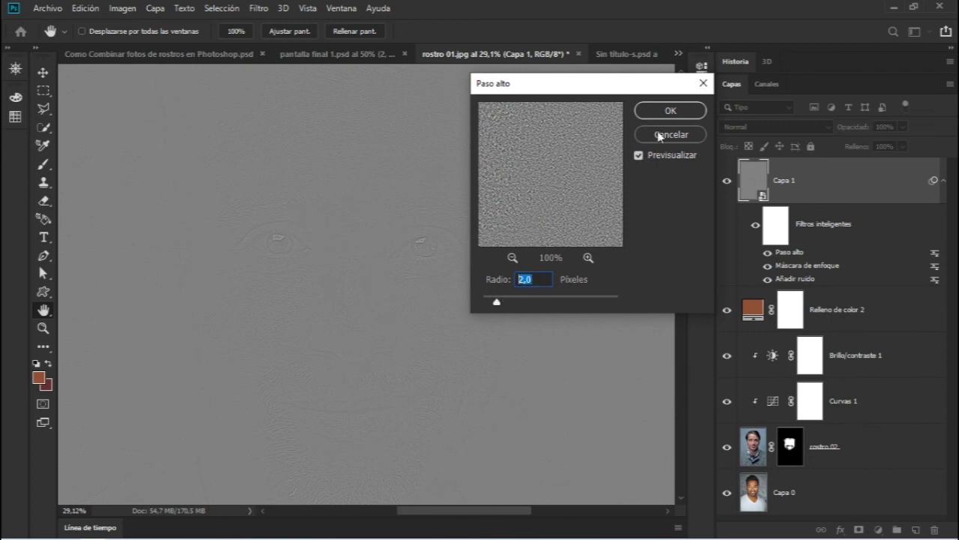
left_click(670, 110)
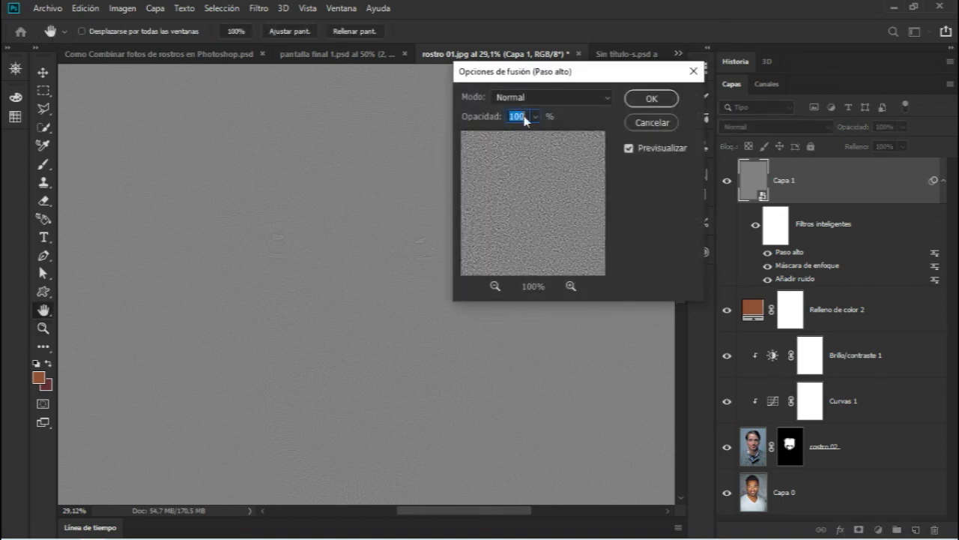
Set the Paso alto filter's blend mode to Superponer after comparing with Luz suave.
left_click(506, 97)
left_click(520, 290)
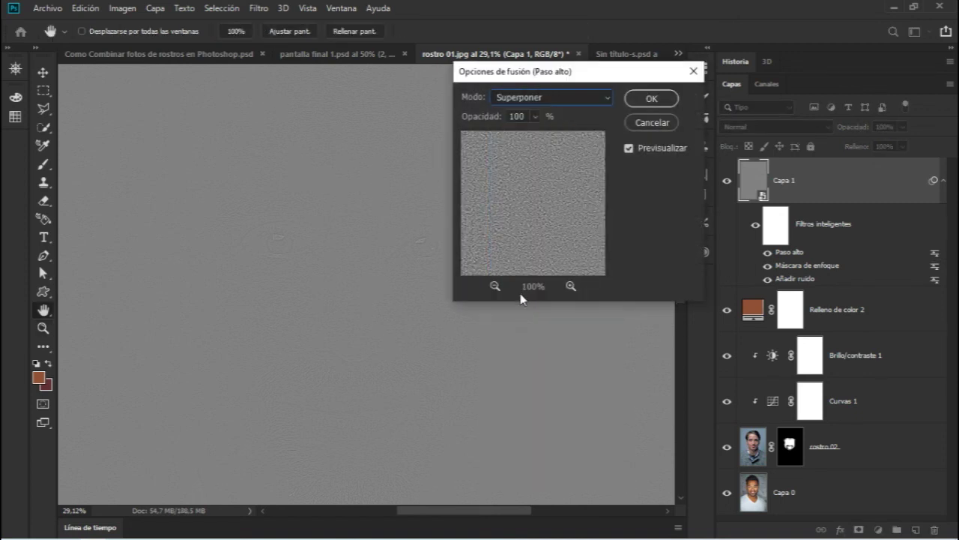
key("Down")
key("Up")
key("Down")
key("Up")
key("Down")
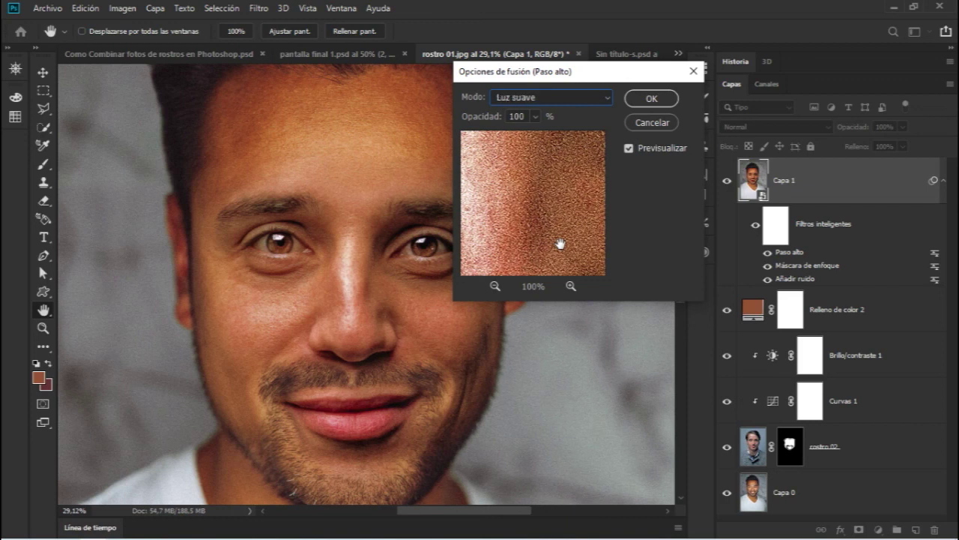
key("Up")
left_click(535, 117)
mouse_move(536, 134)
left_mouse_down()
mouse_move(494, 134)
mouse_move(527, 135)
mouse_move(510, 137)
mouse_move(614, 186)
mouse_move(639, 212)
left_mouse_up()
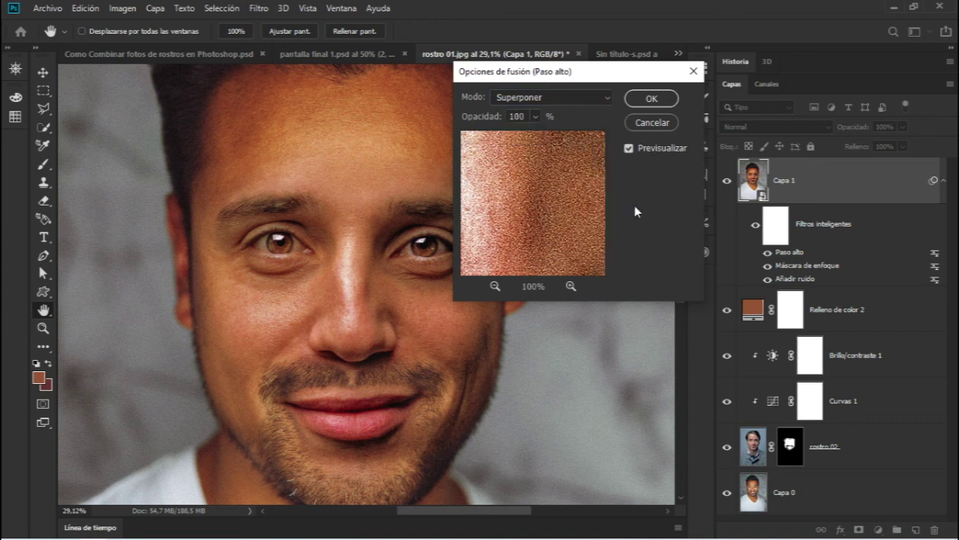
left_click(646, 99)
Zoom around the eyes and forehead to inspect the high-pass skin texture.
mouse_move(395, 182)
left_mouse_down()
mouse_move(454, 233)
mouse_move(472, 232)
left_mouse_up()
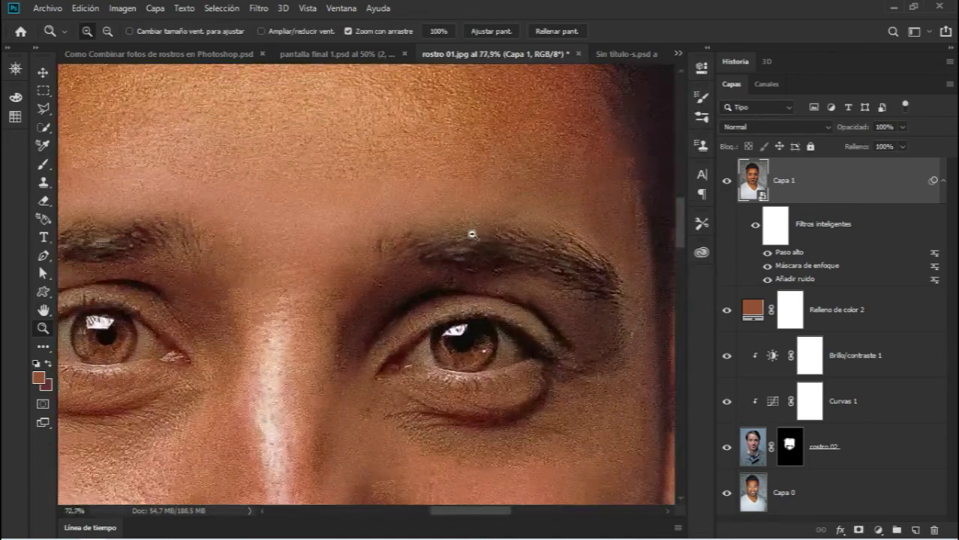
left_click_drag(507, 272, 251, 263)
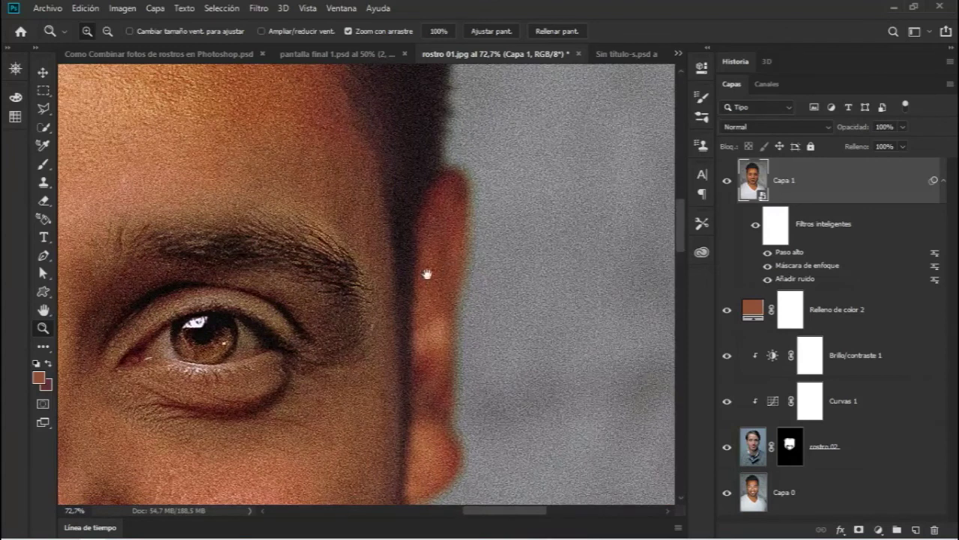
left_click_drag(428, 272, 403, 332)
mouse_move(407, 248)
left_mouse_down()
mouse_move(353, 301)
mouse_move(332, 306)
mouse_move(353, 300)
mouse_move(332, 317)
left_mouse_up()
mouse_move(431, 231)
left_mouse_down()
mouse_move(406, 257)
mouse_move(289, 268)
mouse_move(350, 284)
mouse_move(330, 215)
mouse_move(382, 223)
mouse_move(317, 239)
mouse_move(267, 235)
mouse_move(216, 278)
mouse_move(276, 273)
mouse_move(287, 235)
left_mouse_up()
Hide and show Capa 1 to compare the ear and eye texture.
left_click_drag(209, 246, 277, 248)
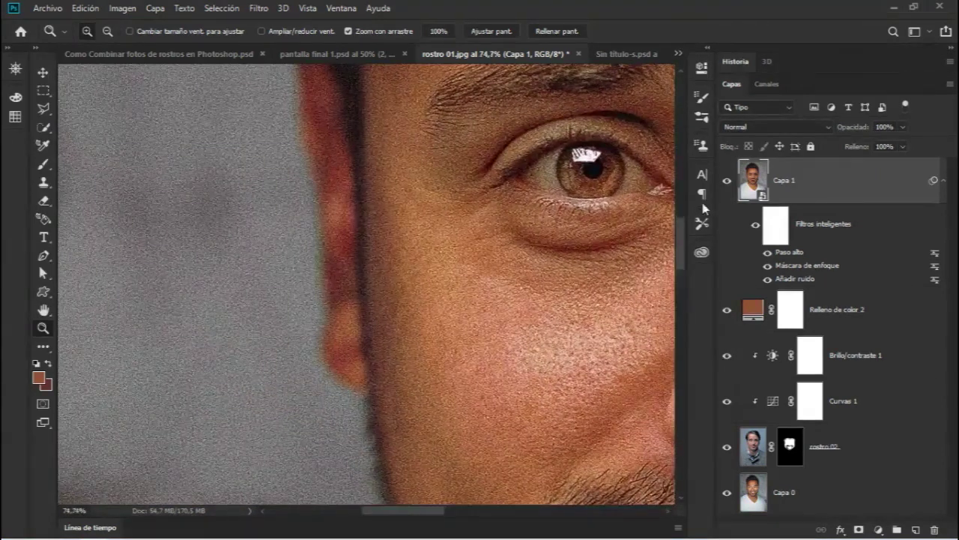
left_click(728, 187)
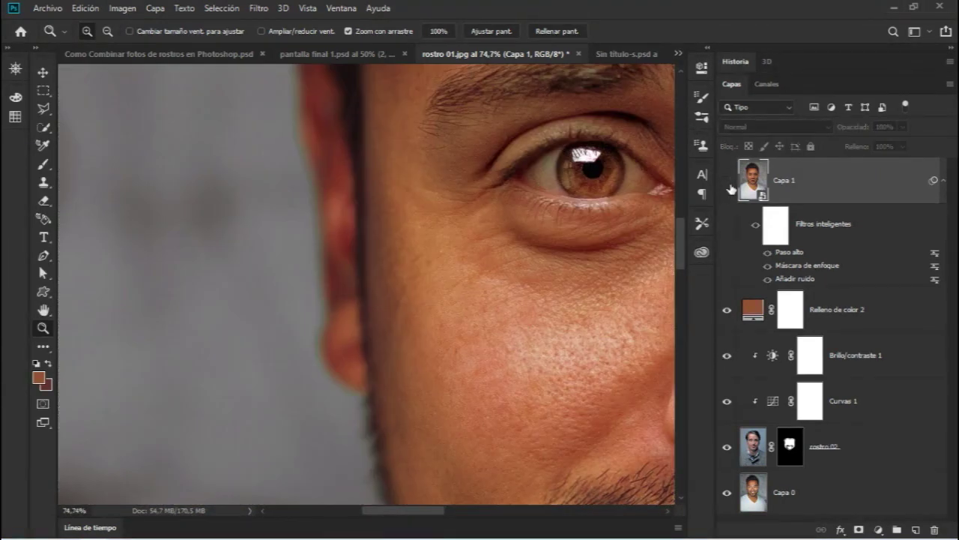
left_click(727, 181)
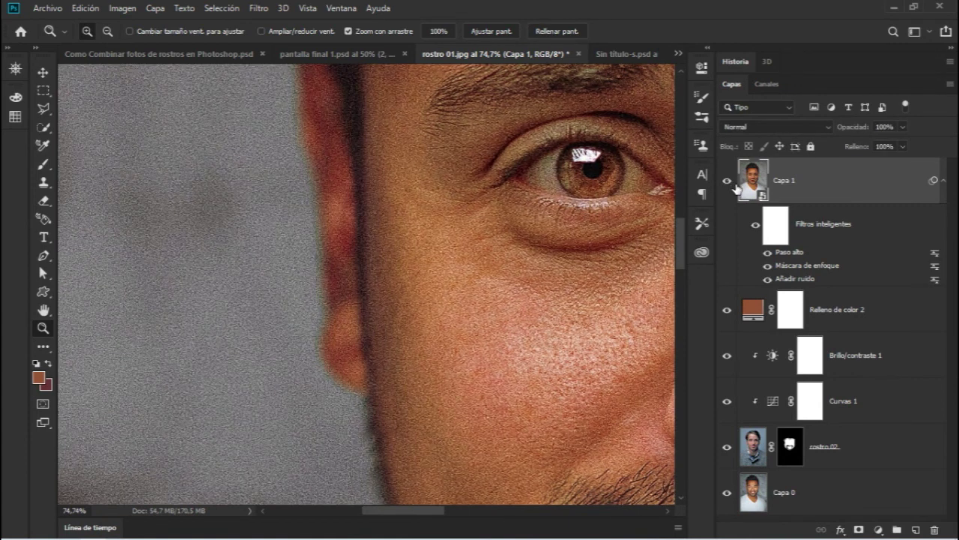
left_click(728, 187)
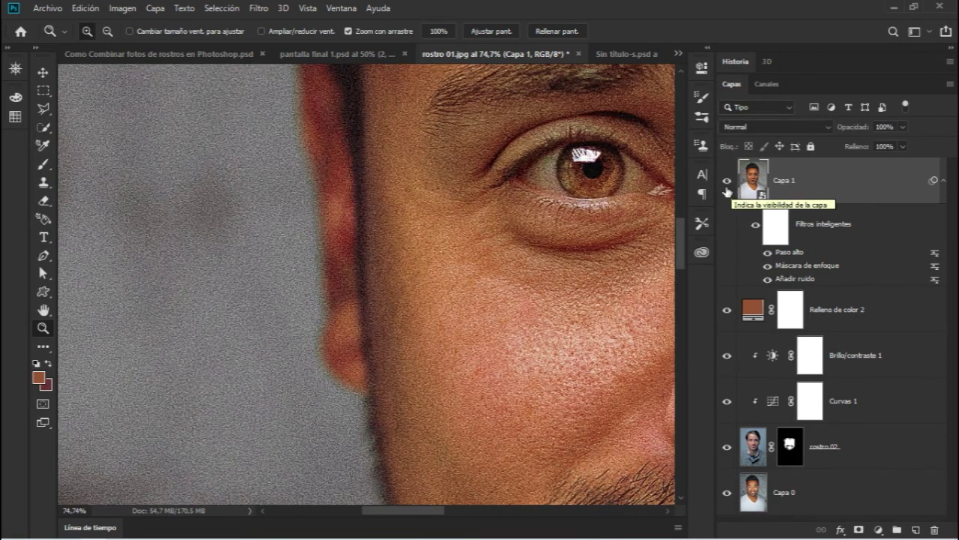
mouse_move(420, 209)
left_mouse_down()
mouse_move(398, 212)
mouse_move(418, 214)
left_mouse_up()
mouse_move(355, 218)
left_mouse_down()
mouse_move(364, 221)
mouse_move(285, 223)
mouse_move(422, 225)
mouse_move(379, 229)
left_mouse_up()
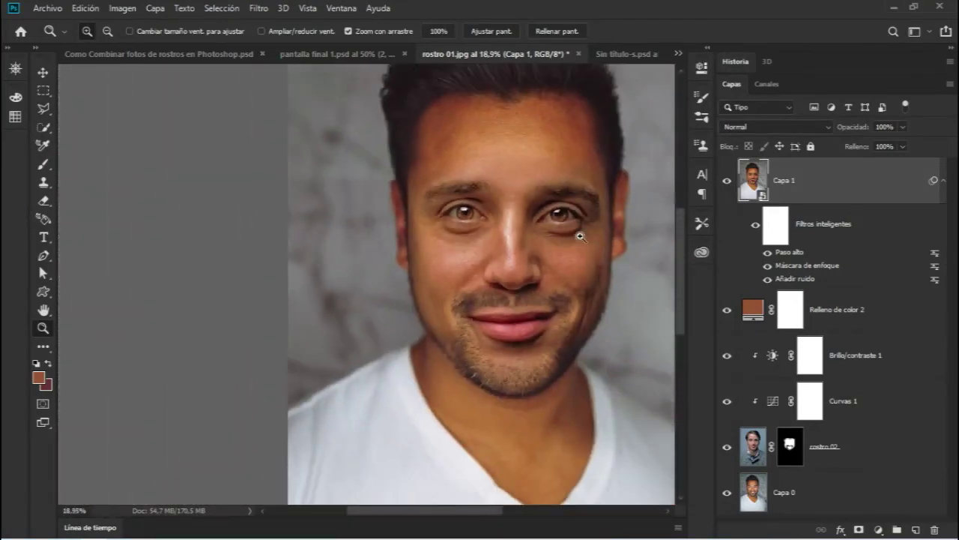
Lower Capa 1's opacity to 48%, comparing it hidden and shown.
left_click_drag(457, 246, 509, 246)
left_click(727, 181)
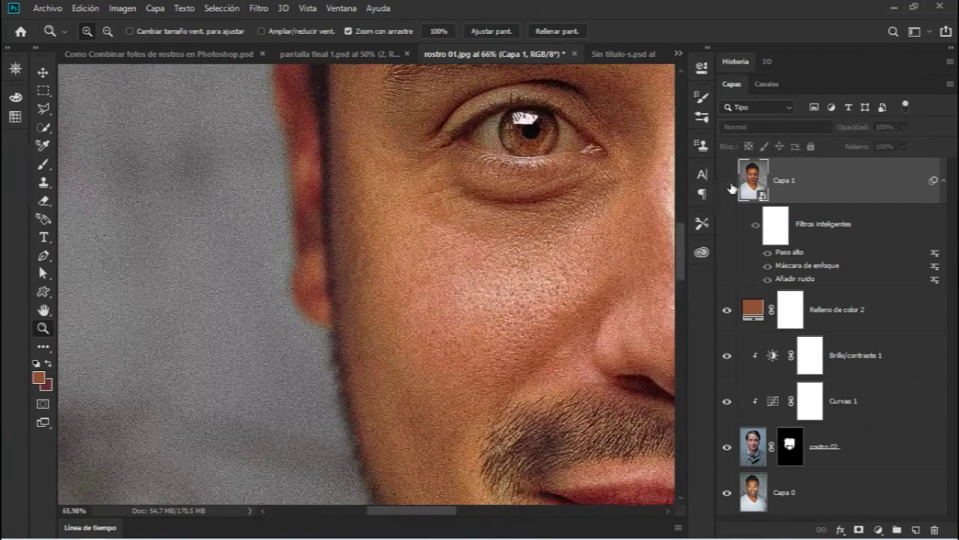
left_click(727, 181)
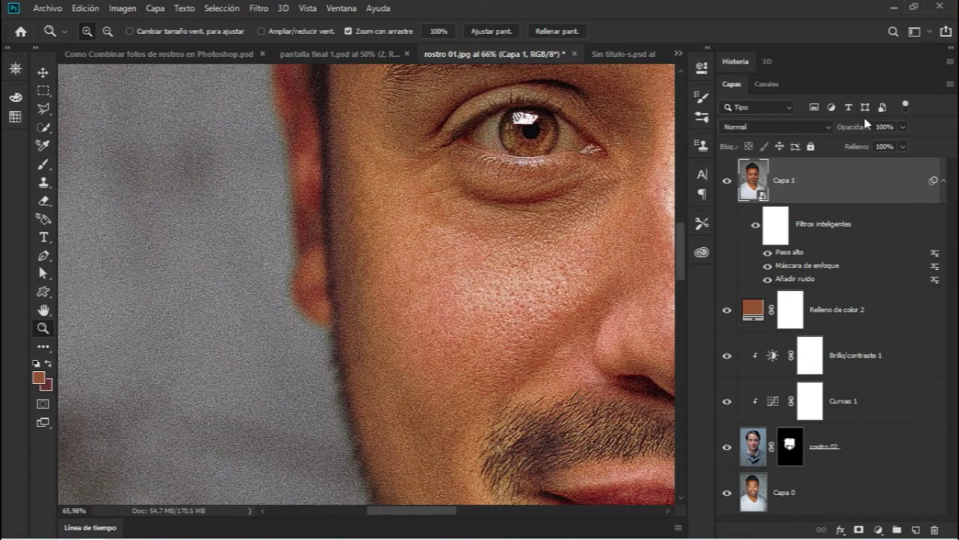
left_click_drag(852, 127, 827, 135)
left_click(727, 181)
left_click(724, 195)
left_click(724, 194)
mouse_move(551, 182)
left_mouse_down()
mouse_move(482, 193)
mouse_move(285, 255)
mouse_move(289, 238)
mouse_move(237, 251)
left_mouse_up()
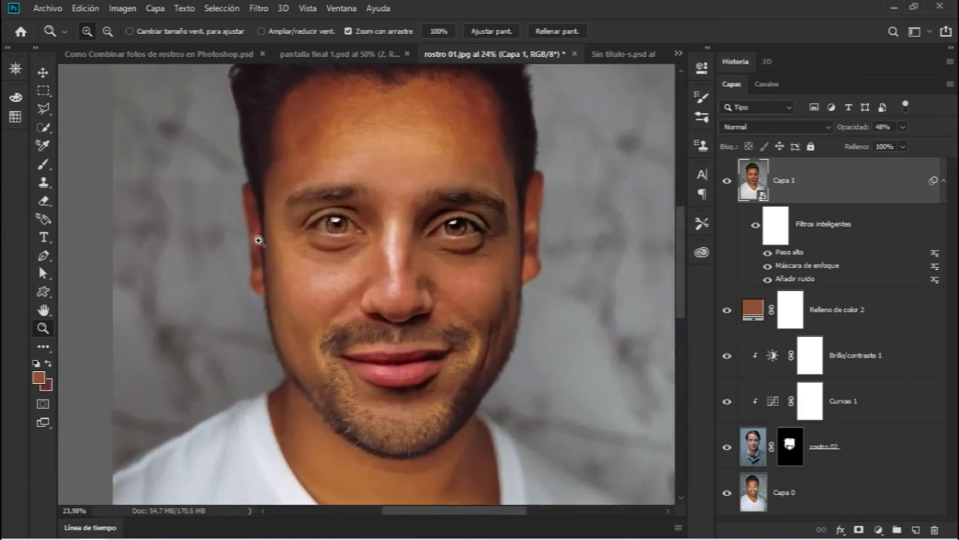